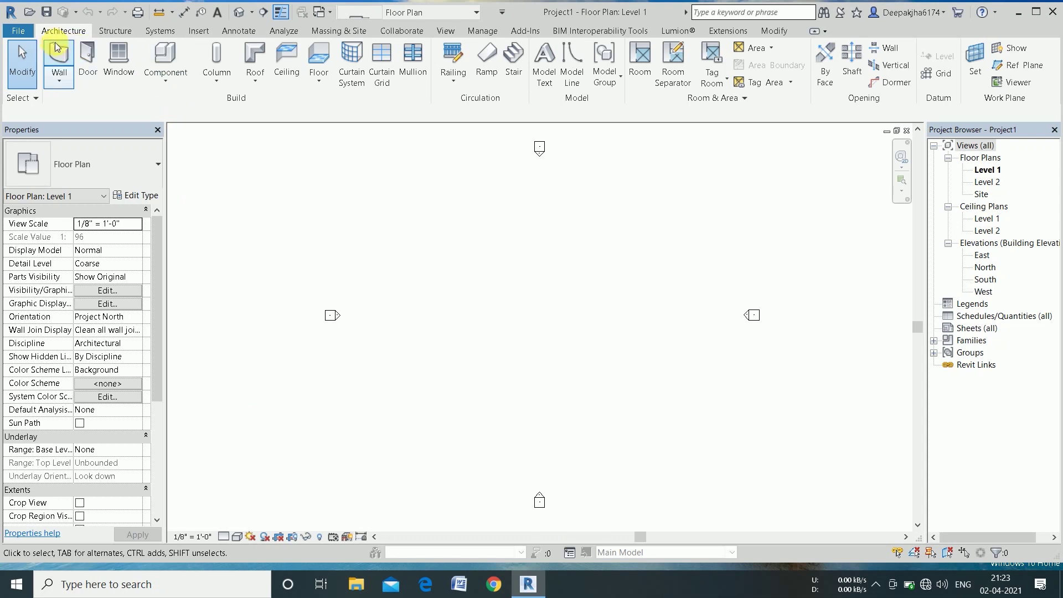
Duplicate the basic wall type as Generic - 9" with a 9" structure layer.
left_click(58, 61)
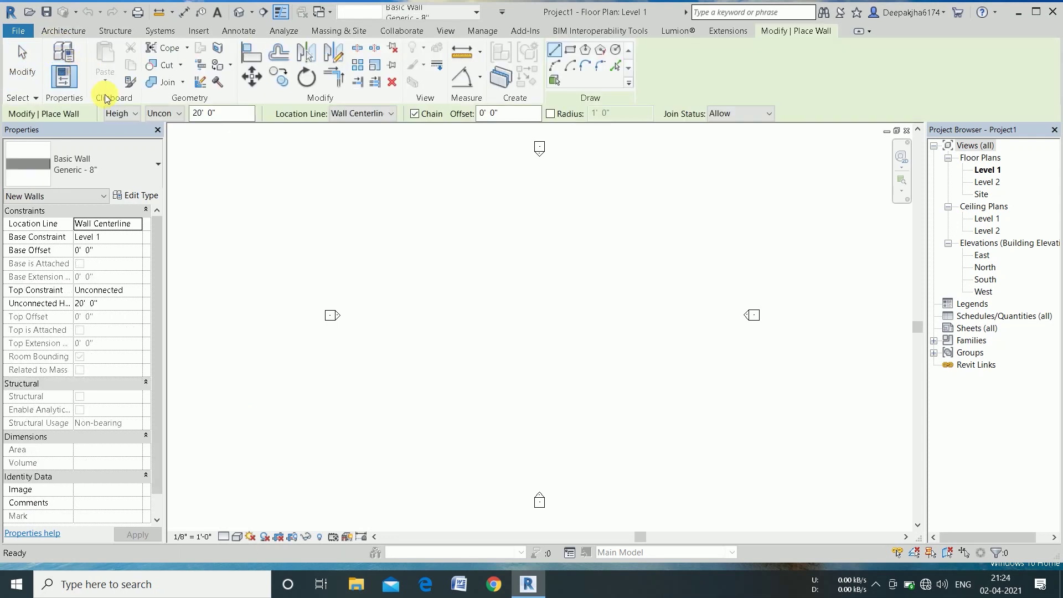
left_click(136, 196)
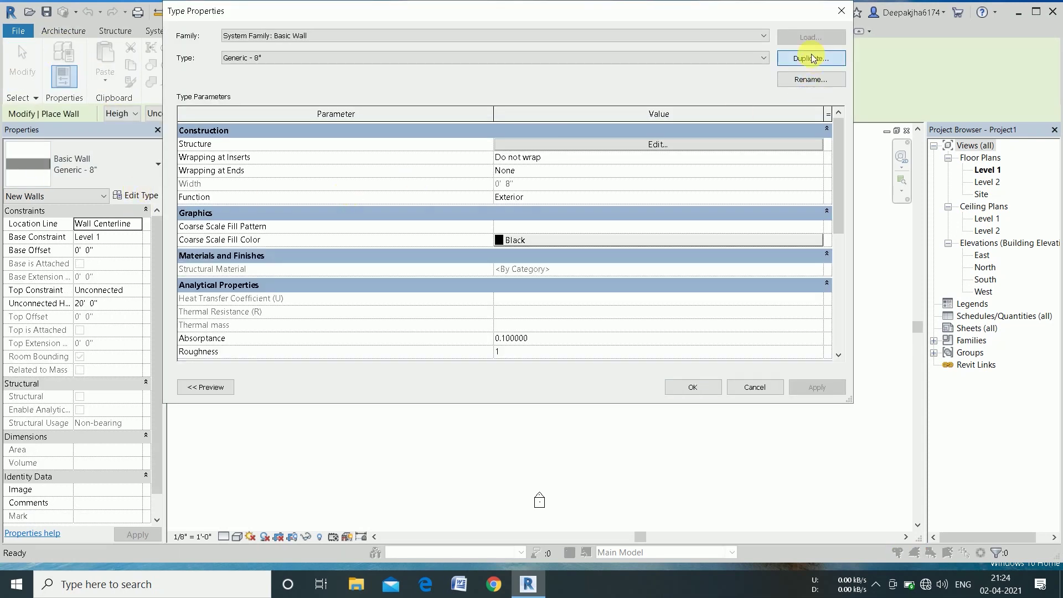
left_click(810, 58)
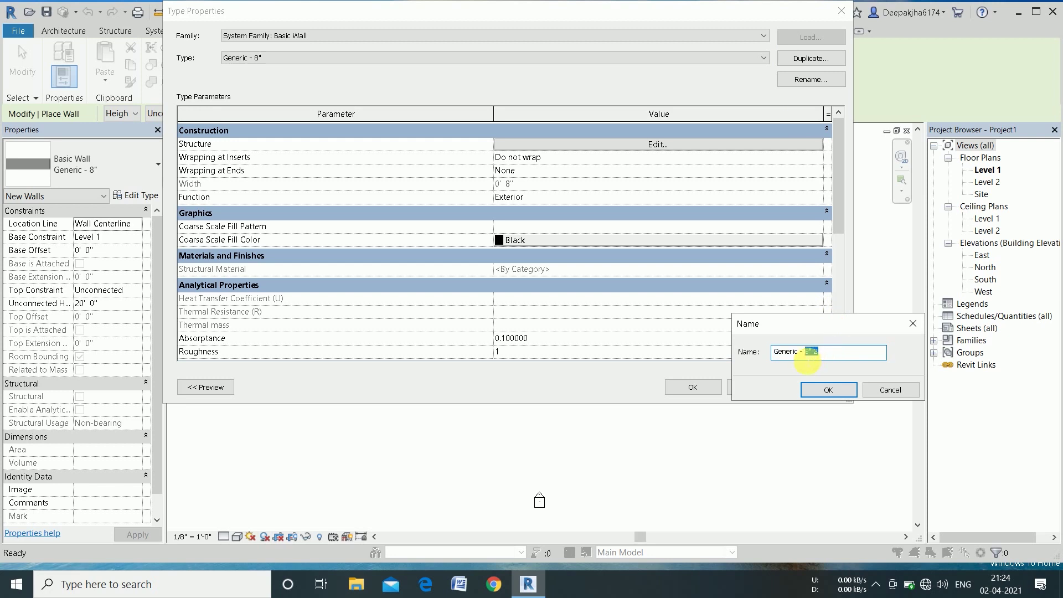
type("Generic - 9\"")
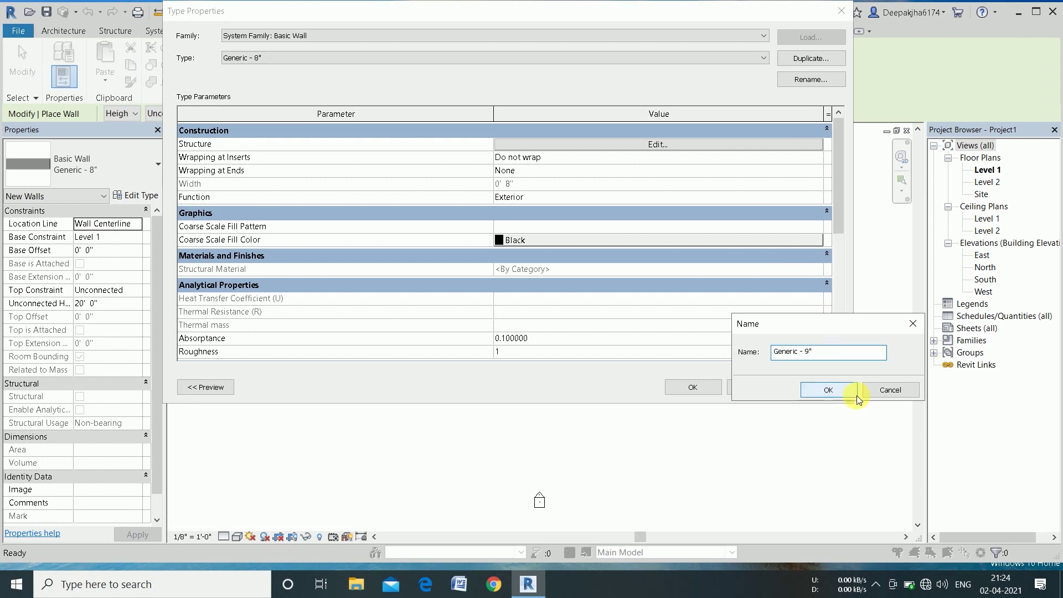
left_click(829, 390)
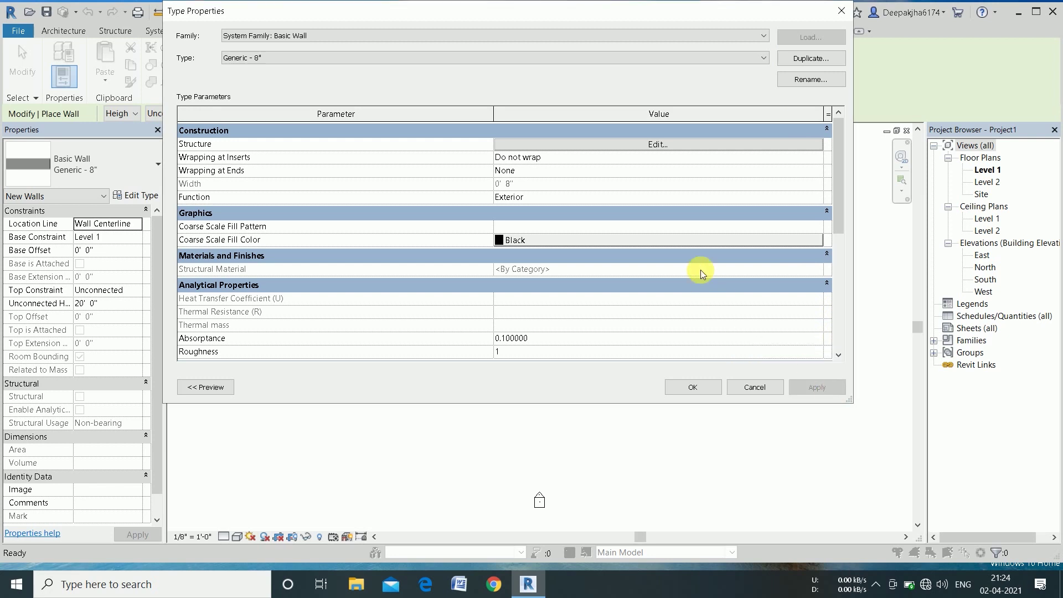
left_click(683, 145)
left_click(615, 148)
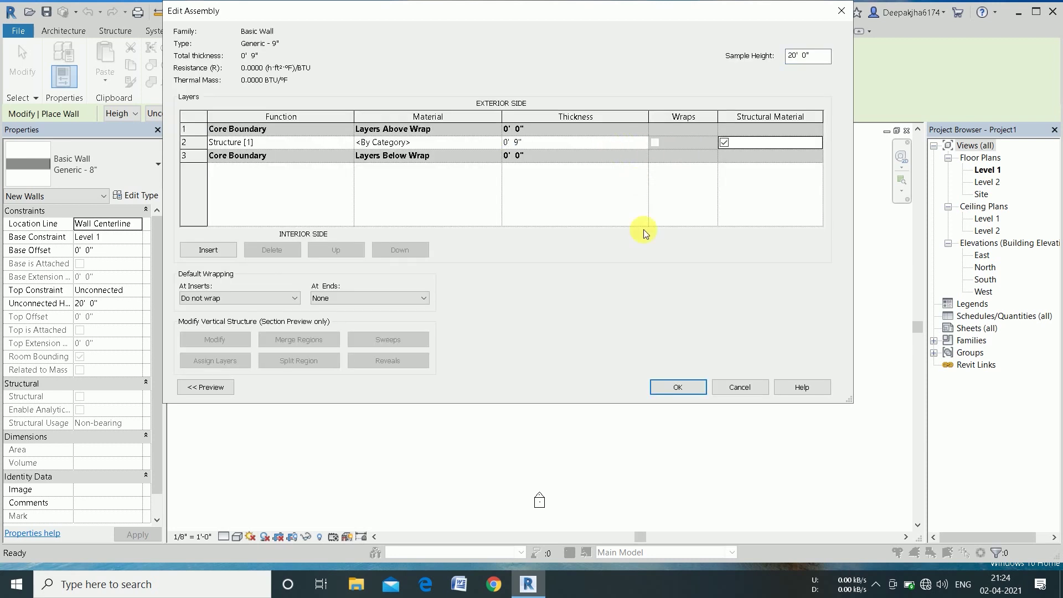
left_click(681, 388)
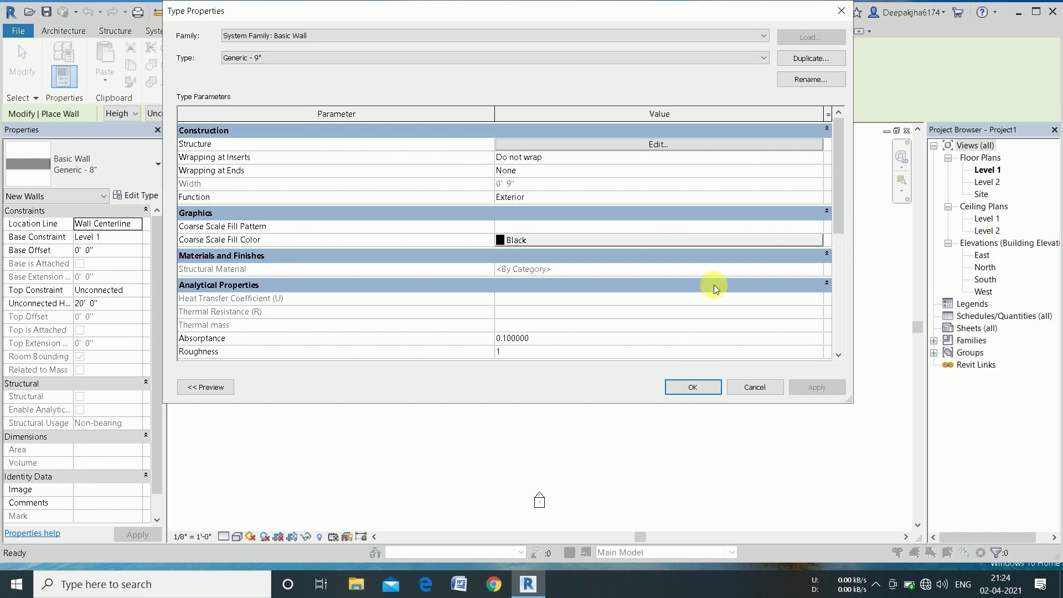
left_click(673, 387)
Duplicate it again as a 4.5" wall type with a 4 1/2" structure layer.
left_click(129, 199)
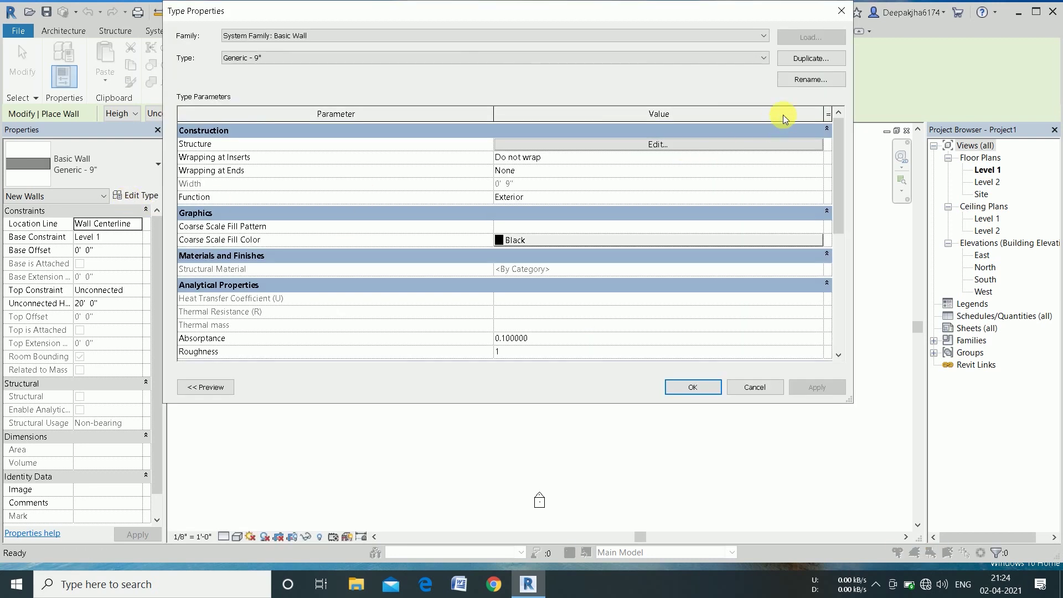
left_click(808, 60)
type("4.5\"")
key("Return")
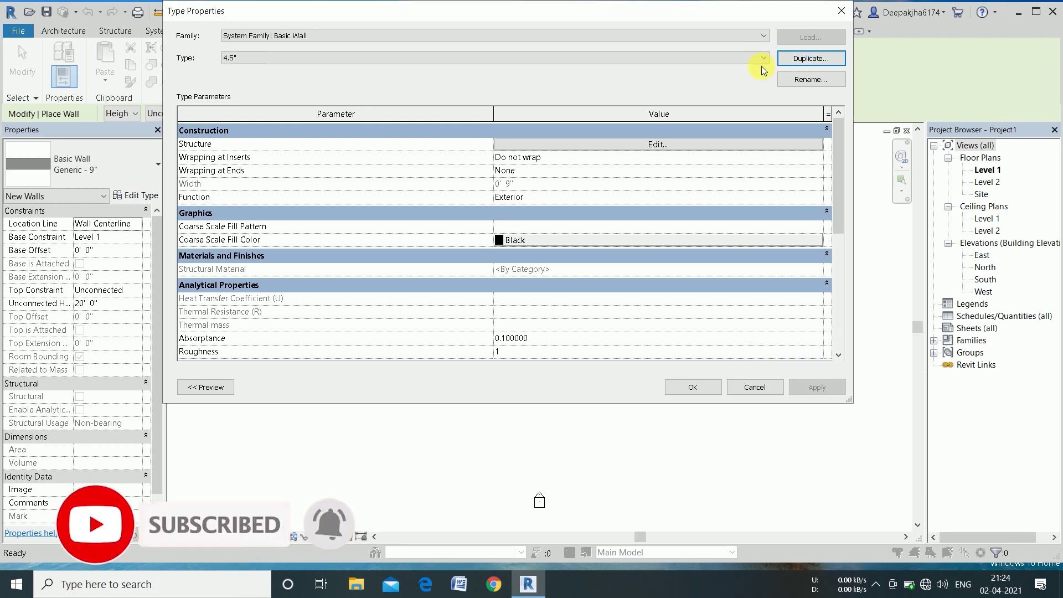
left_click(693, 144)
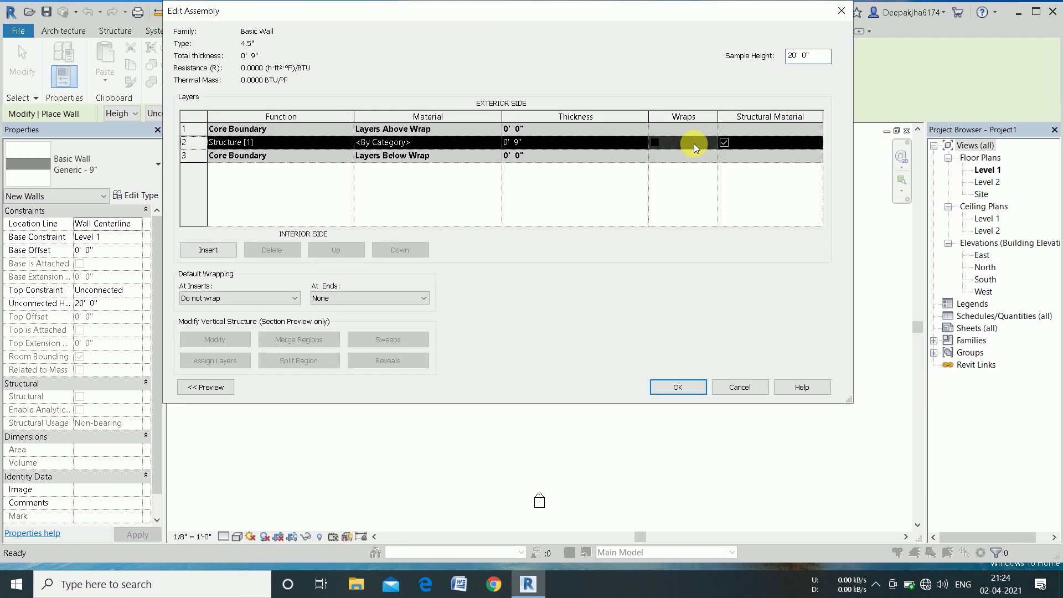
left_click(607, 144)
type("4.5")
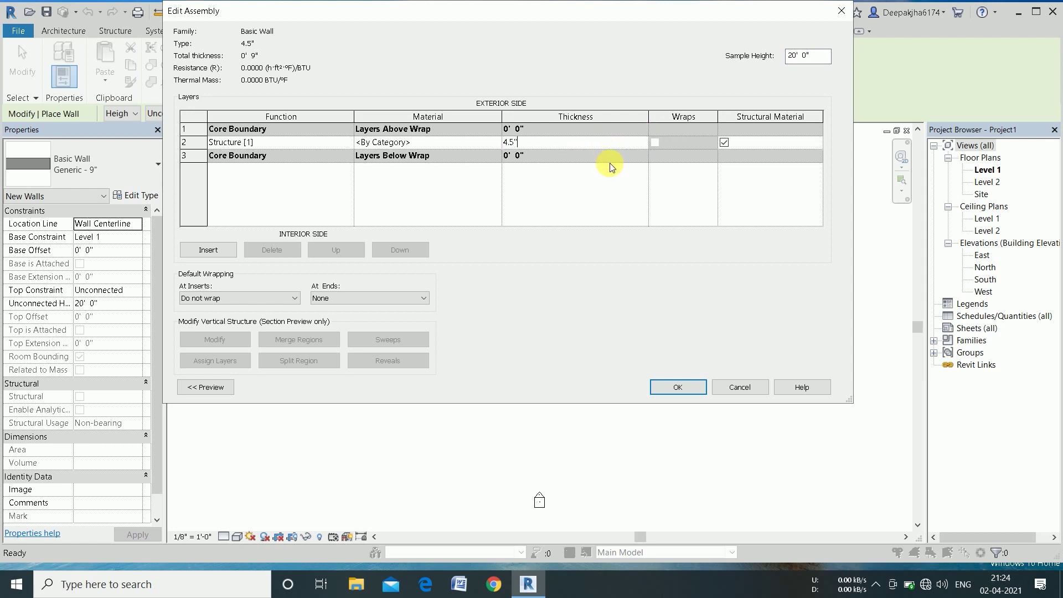
key("Return")
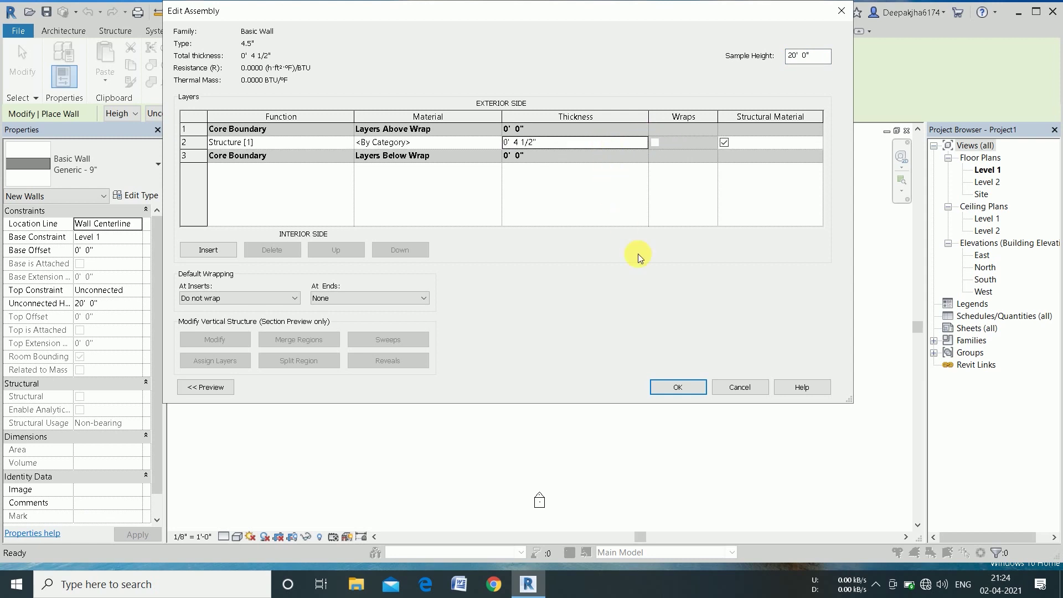
left_click(688, 386)
left_click(691, 389)
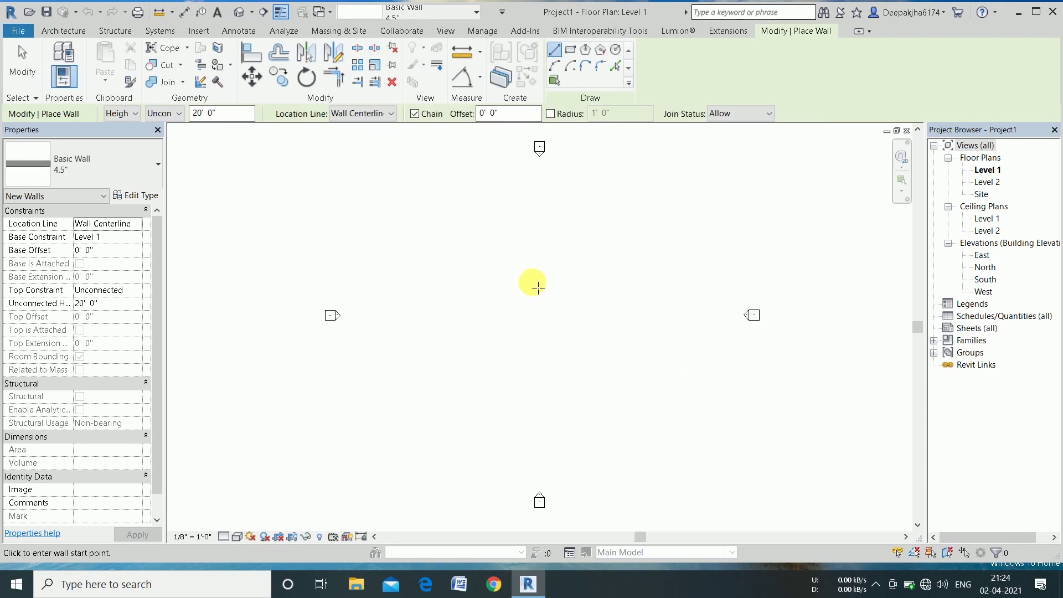
Set new walls to rise to Level 2 and select the Generic - 9" wall type.
left_click(167, 117)
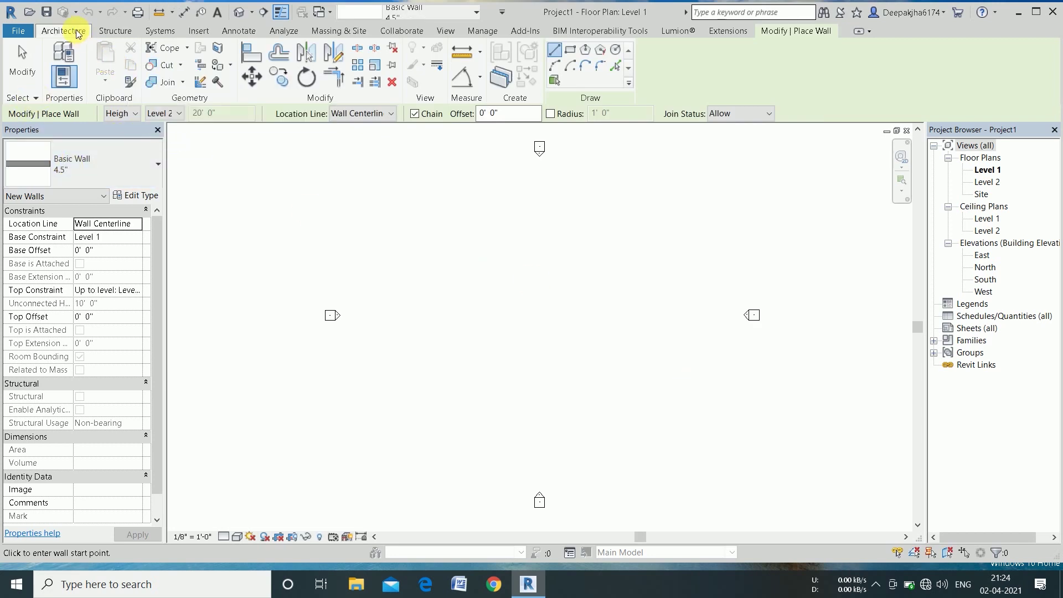
left_click(103, 196)
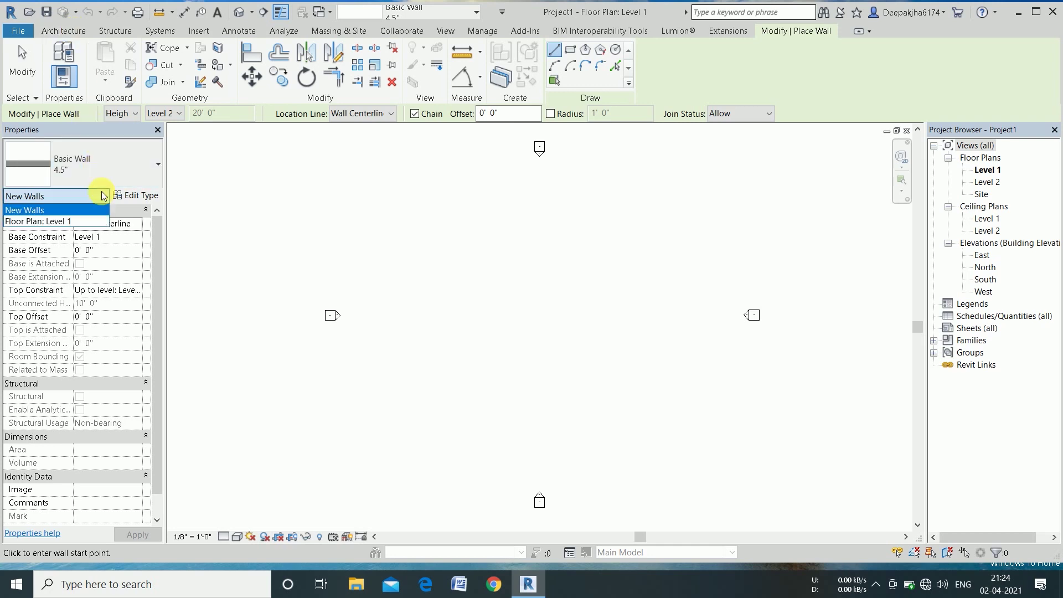
left_click(99, 170)
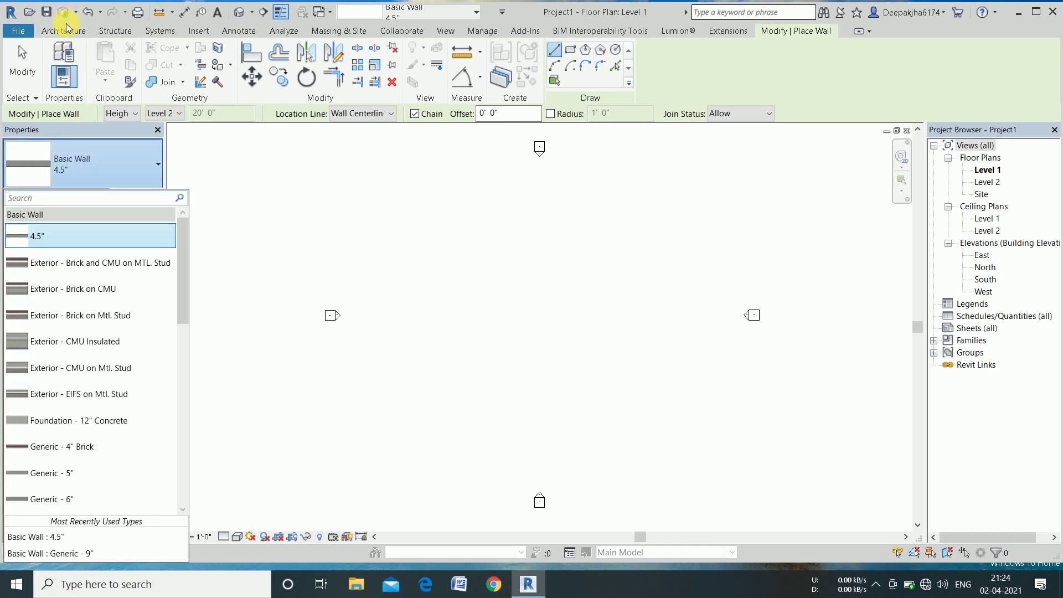
left_click(66, 33)
left_click(60, 55)
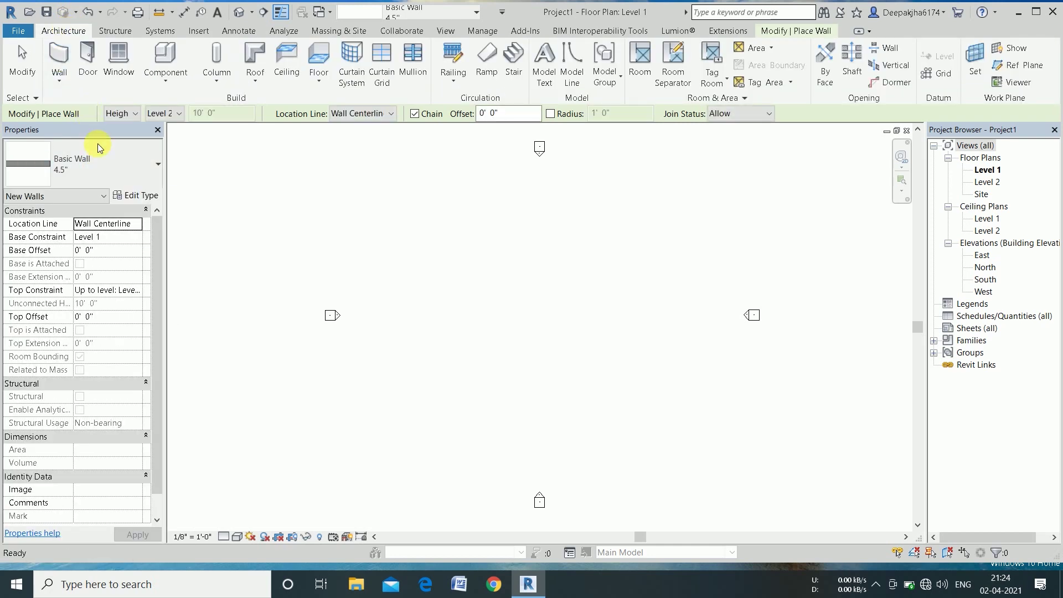
left_click(104, 168)
scroll(108, 399, "down", 2)
scroll(97, 440, "down", 1)
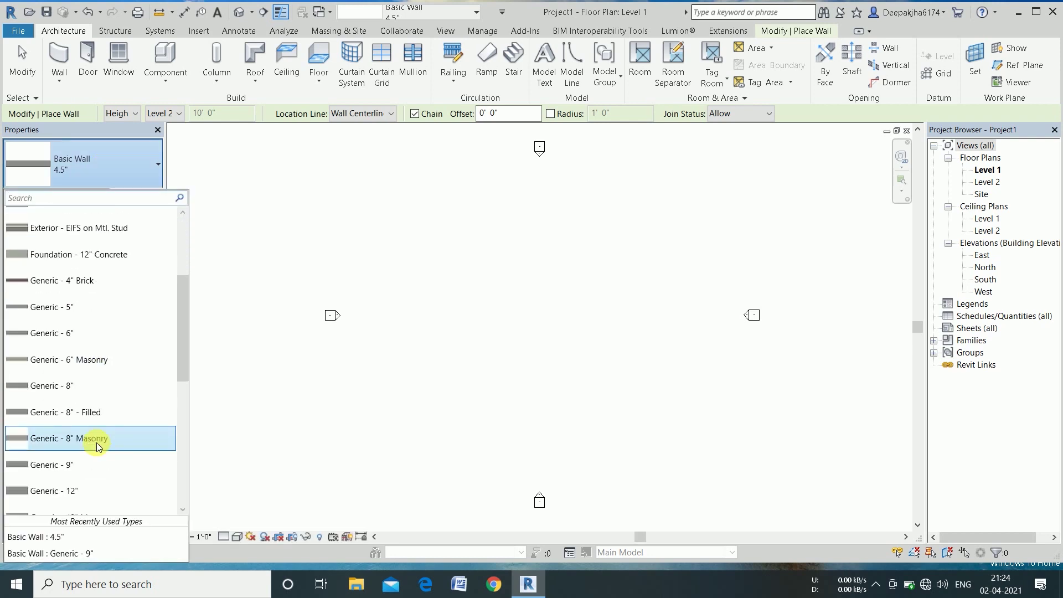
left_click(81, 467)
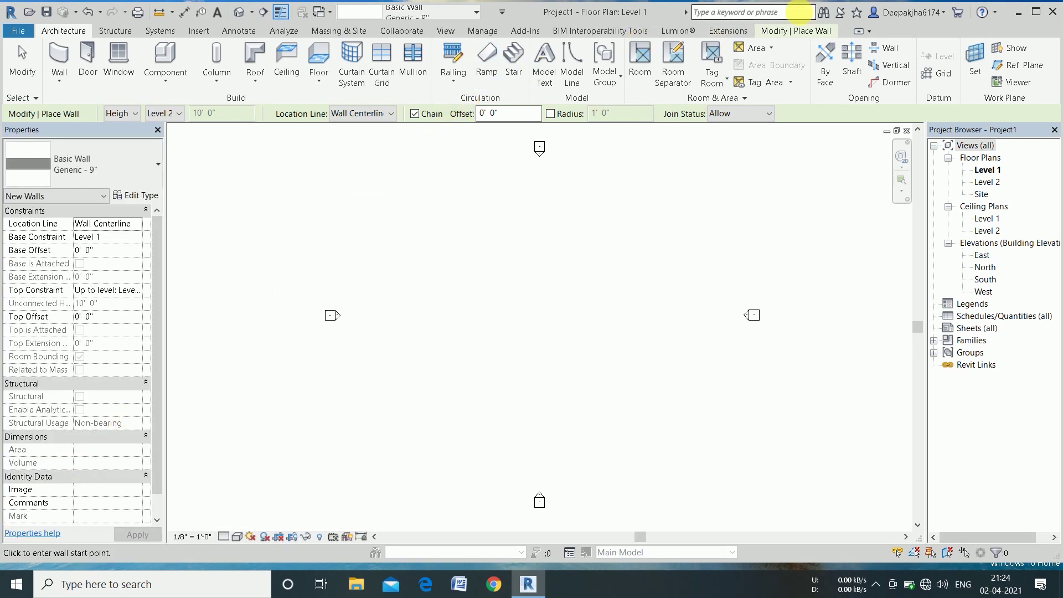
left_click(808, 31)
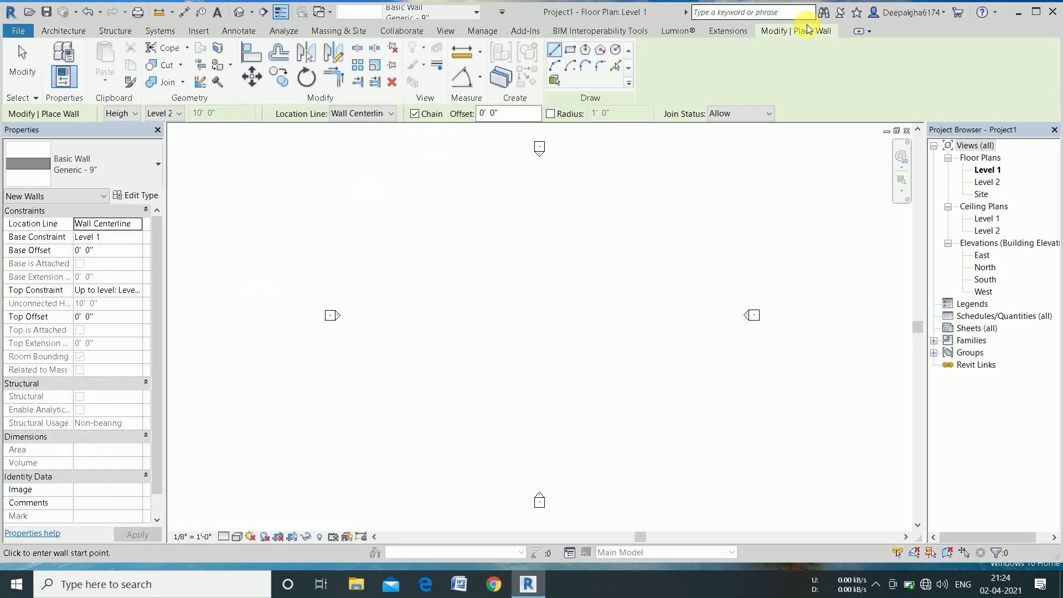
Draw a 32' by 36' wall rectangle with location line Finish Face: Exterior.
left_click(571, 51)
left_click(386, 117)
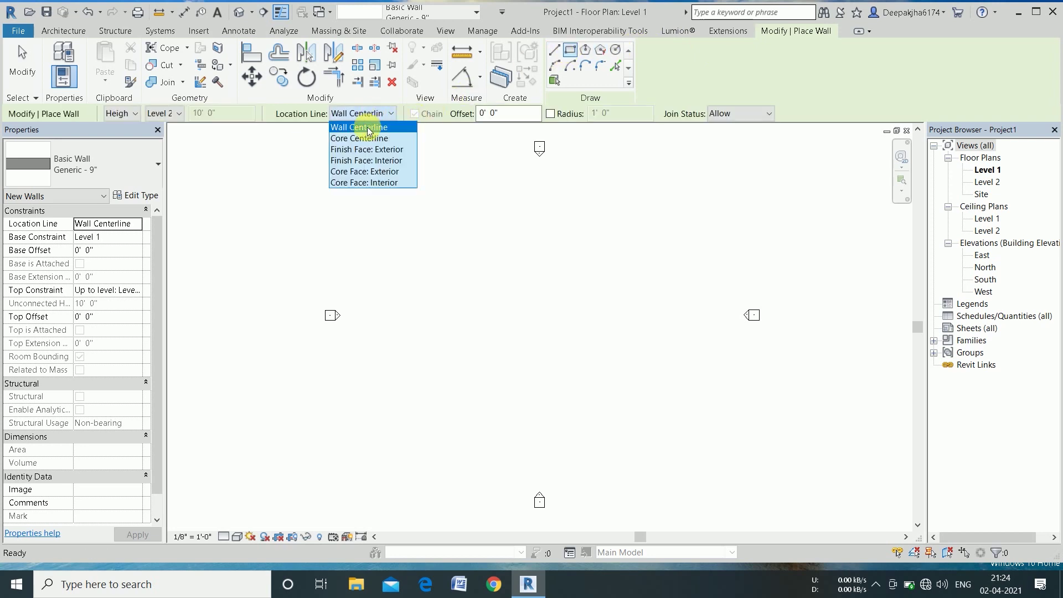
left_click(366, 145)
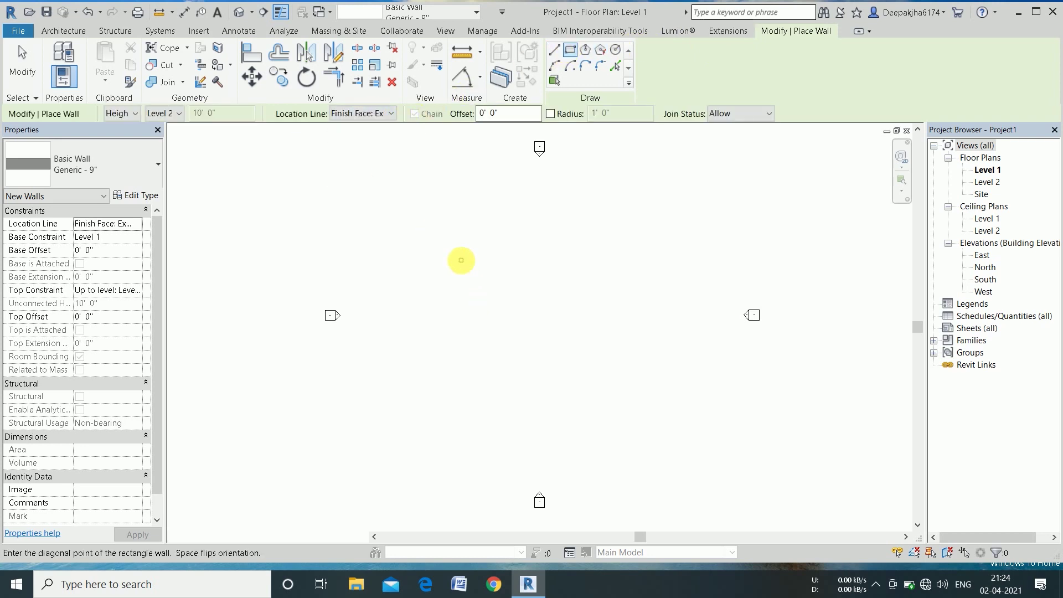
left_click(463, 261)
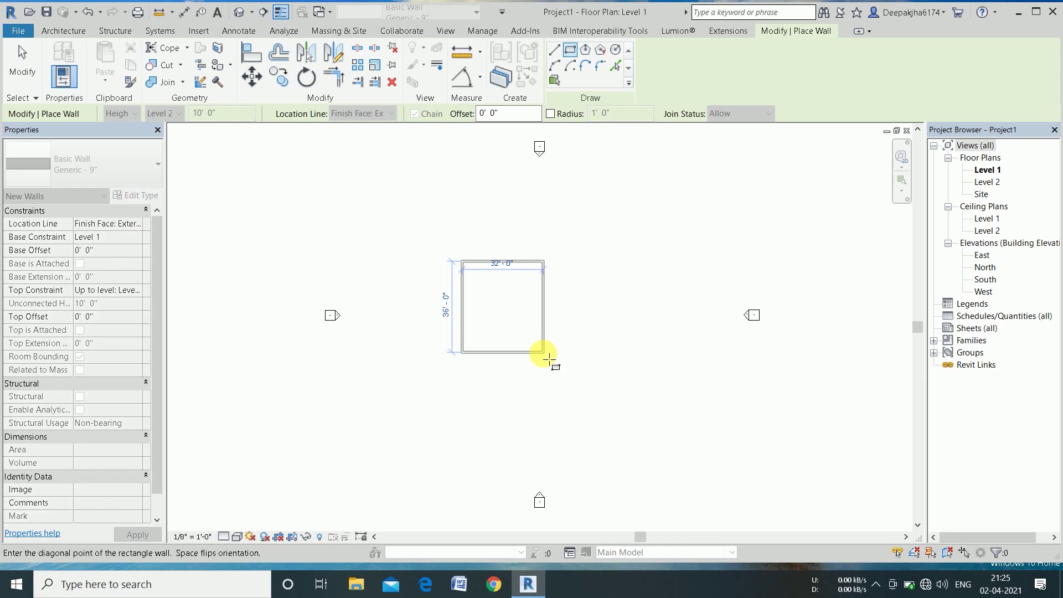
left_click(547, 358)
key("Escape")
key("Escape")
scroll(477, 302, "up", 2)
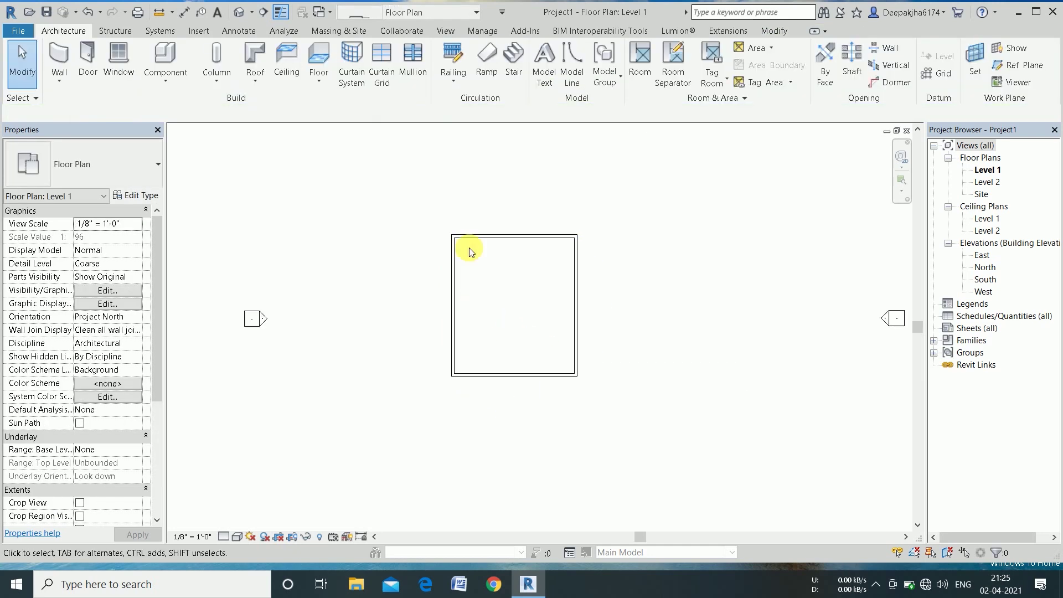
Set Temporary Dimensions to measure walls from Faces instead of Centerlines.
left_click(509, 366)
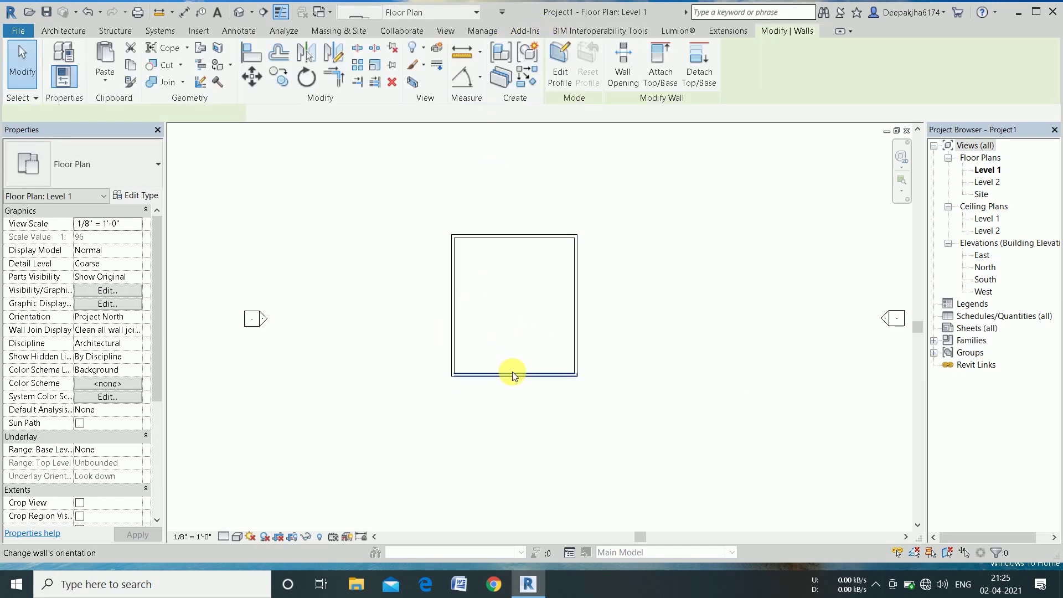
left_click(466, 161)
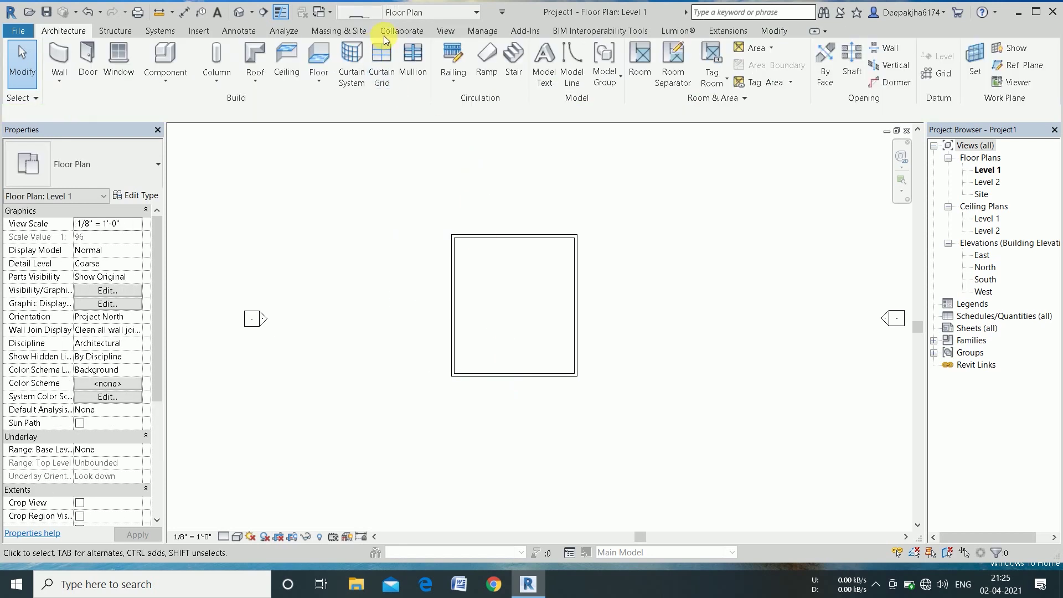
left_click(483, 30)
left_click(446, 65)
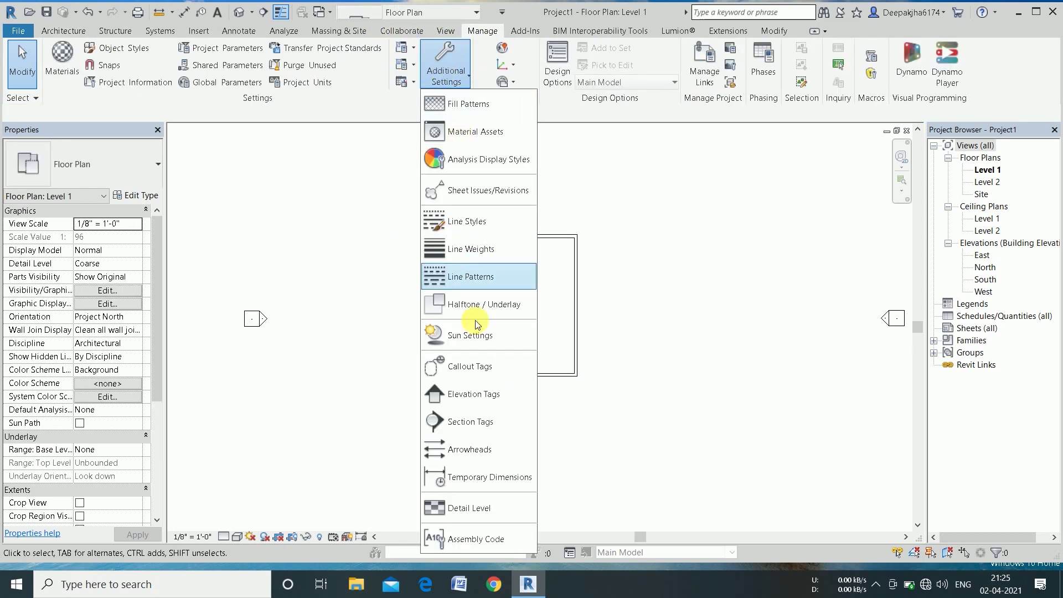
left_click(481, 476)
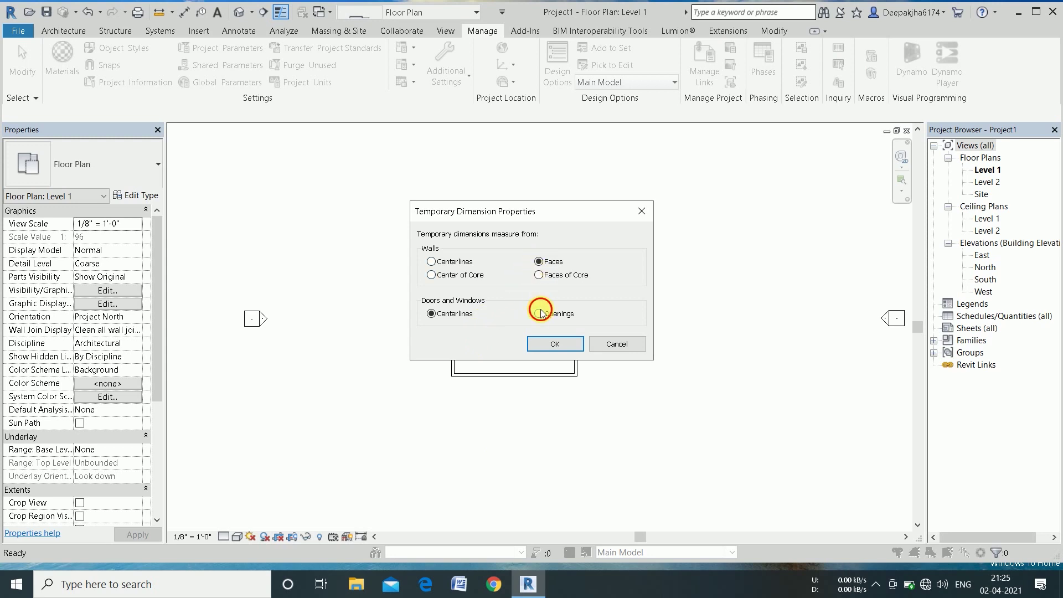
left_click(548, 337)
scroll(408, 278, "up", 2)
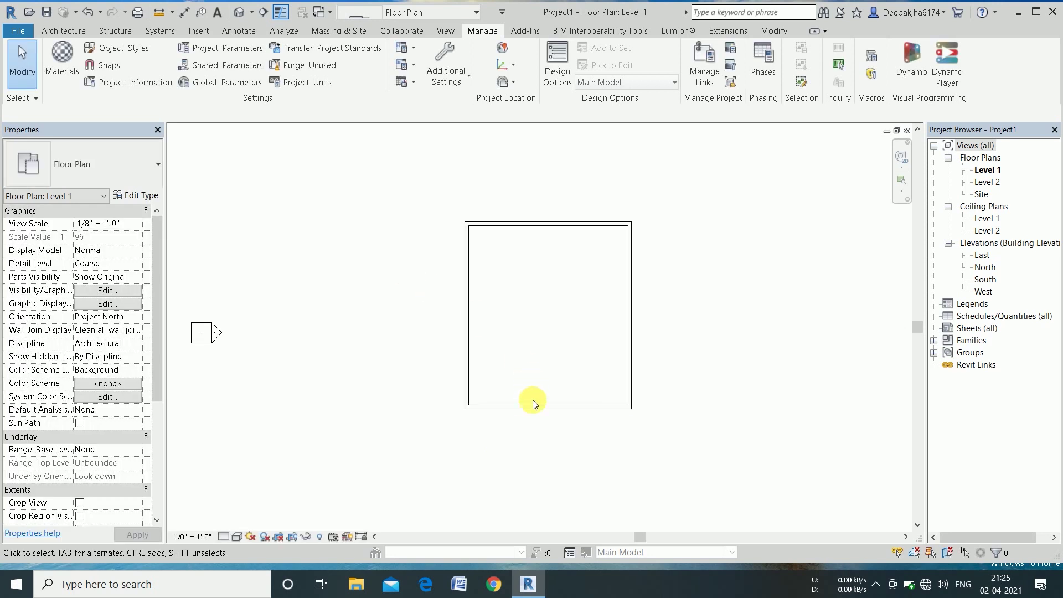
Make the building 40' deep between the top and bottom walls' outer faces.
left_click(534, 407)
left_click(440, 224)
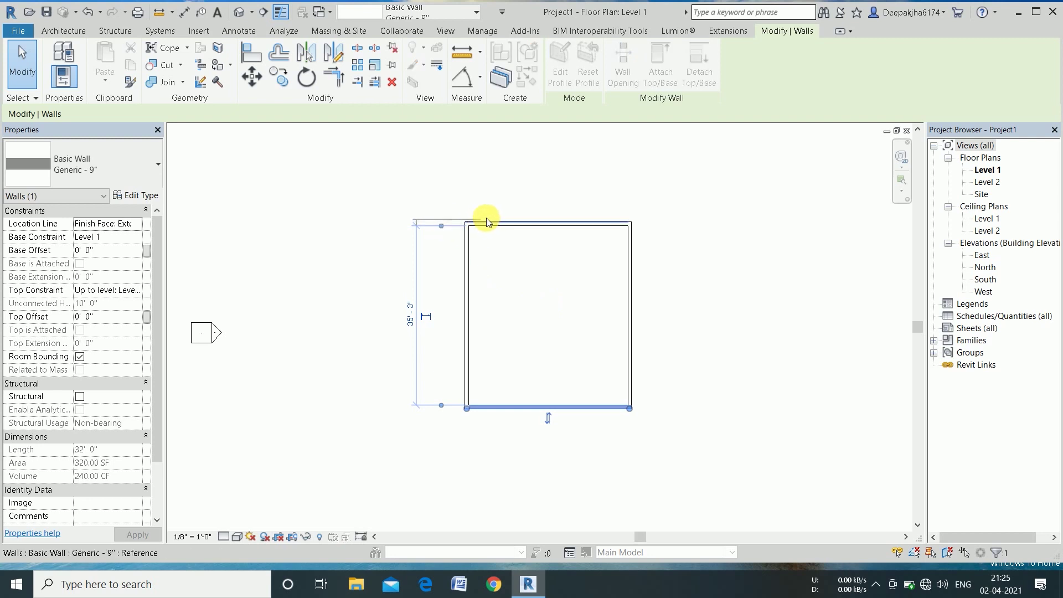
left_click_drag(440, 405, 490, 413)
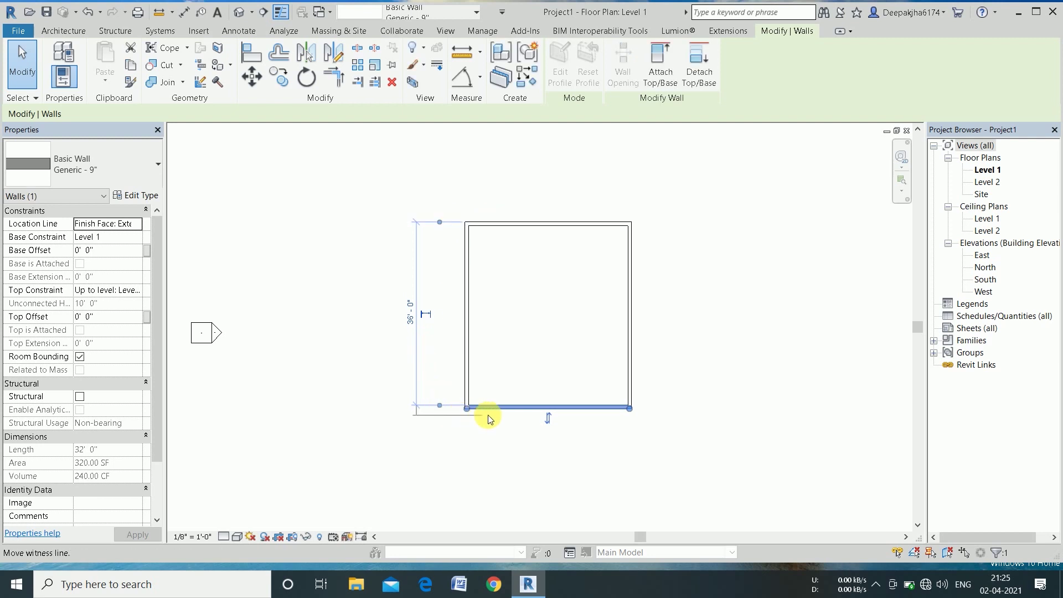
left_click(412, 322)
type("40'")
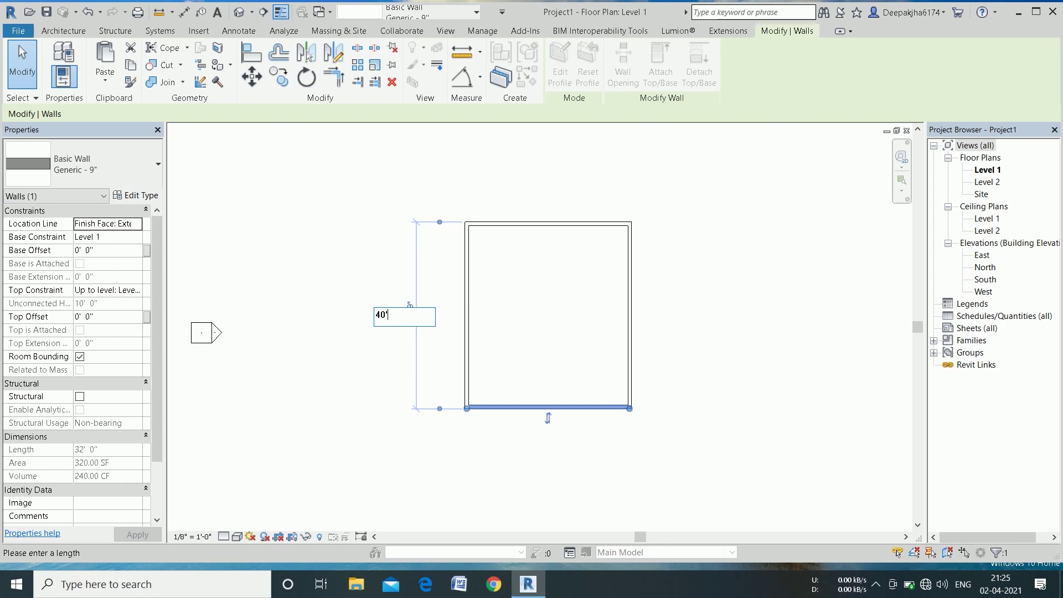
key("Return")
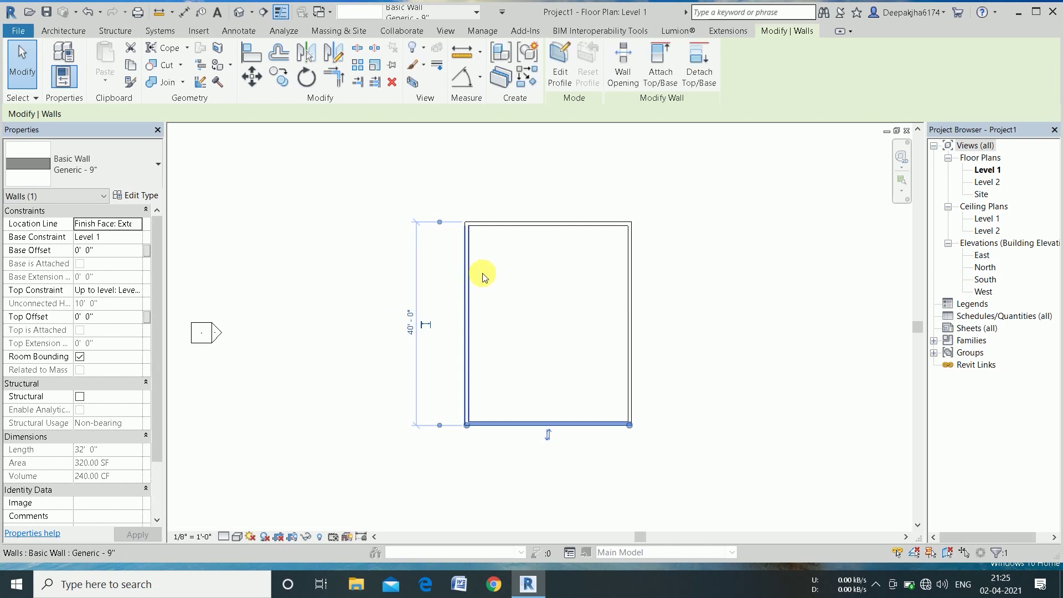
Move the right wall so the building is 30' wide between outer faces.
left_click(628, 296)
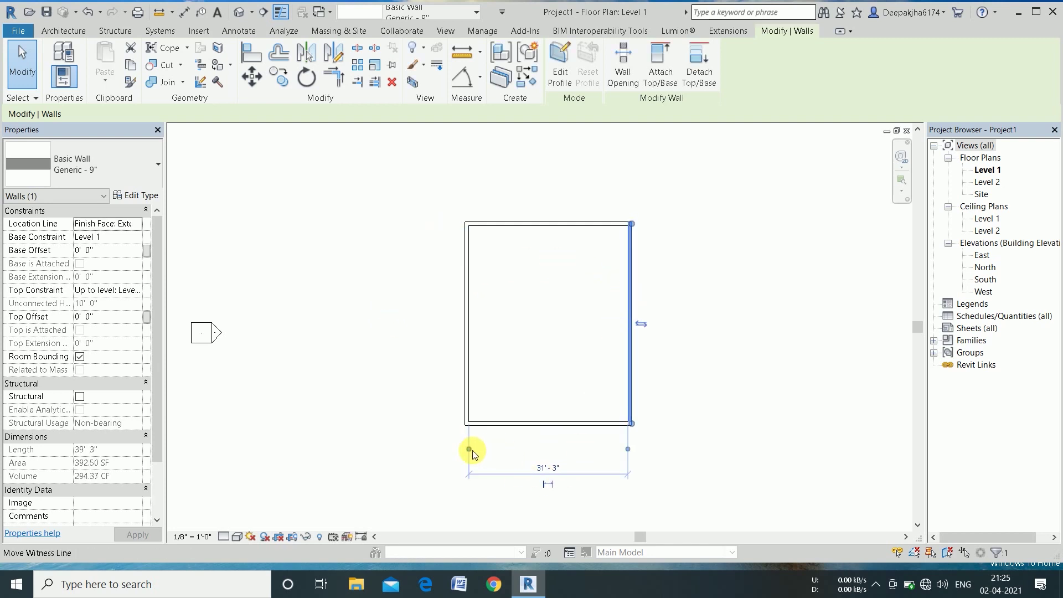
left_click_drag(469, 449, 462, 417)
left_click_drag(628, 449, 632, 438)
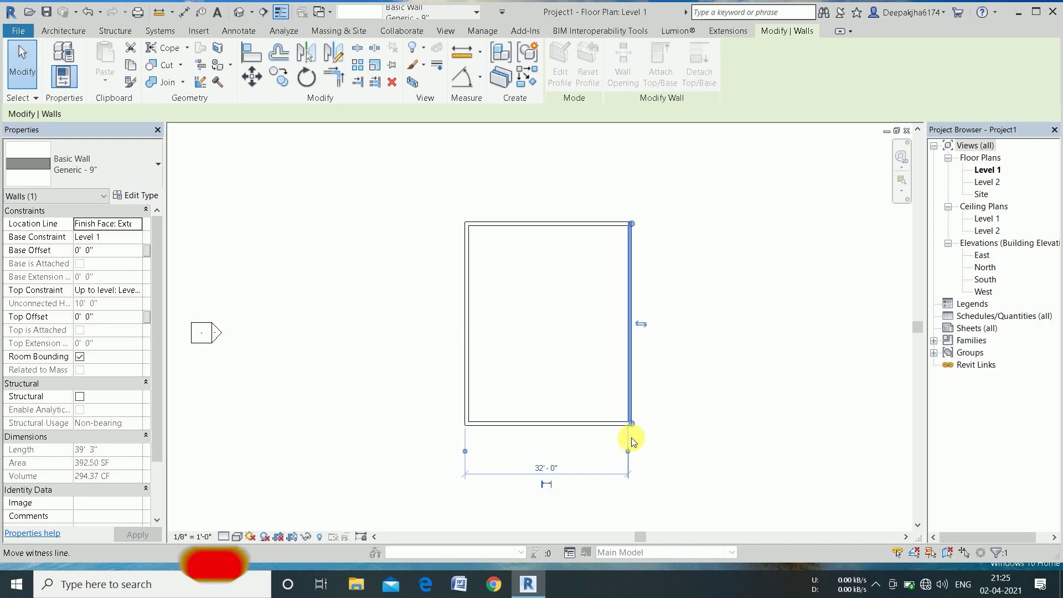
left_click(538, 469)
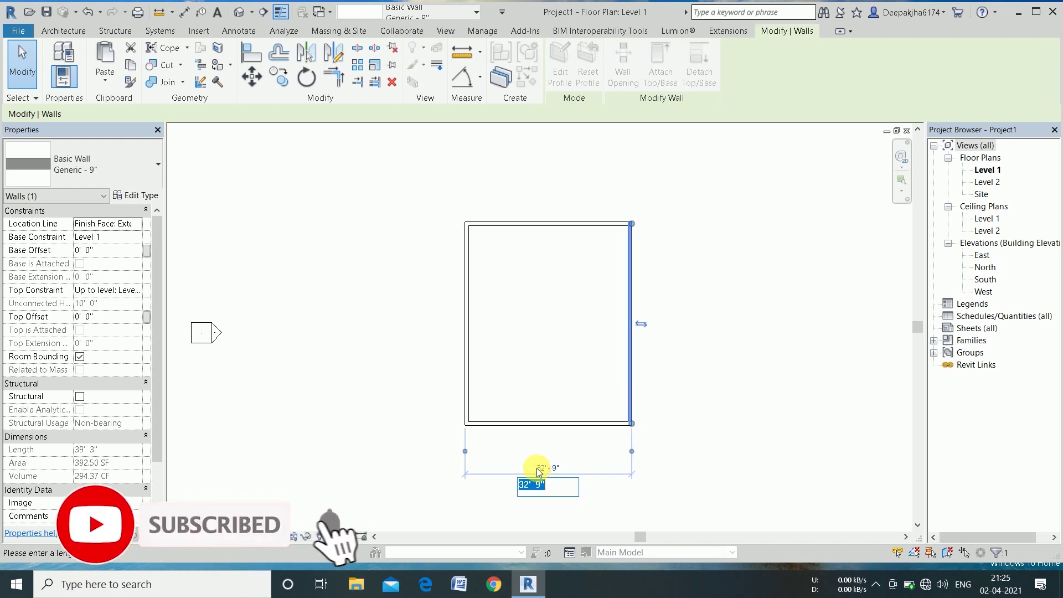
type("30")
key("Return")
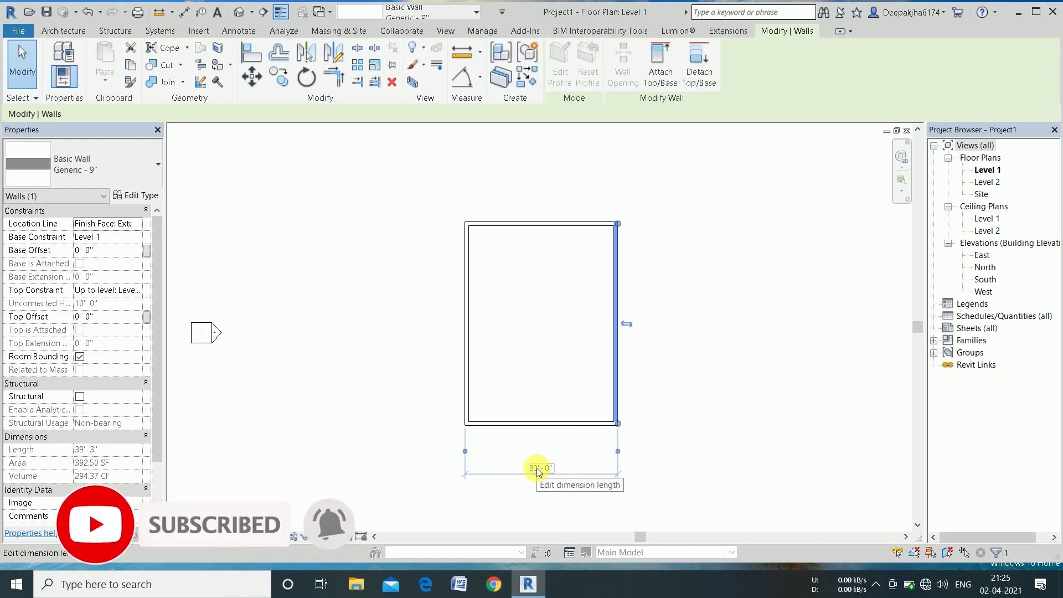
left_click(550, 504)
scroll(540, 323, "up", 1)
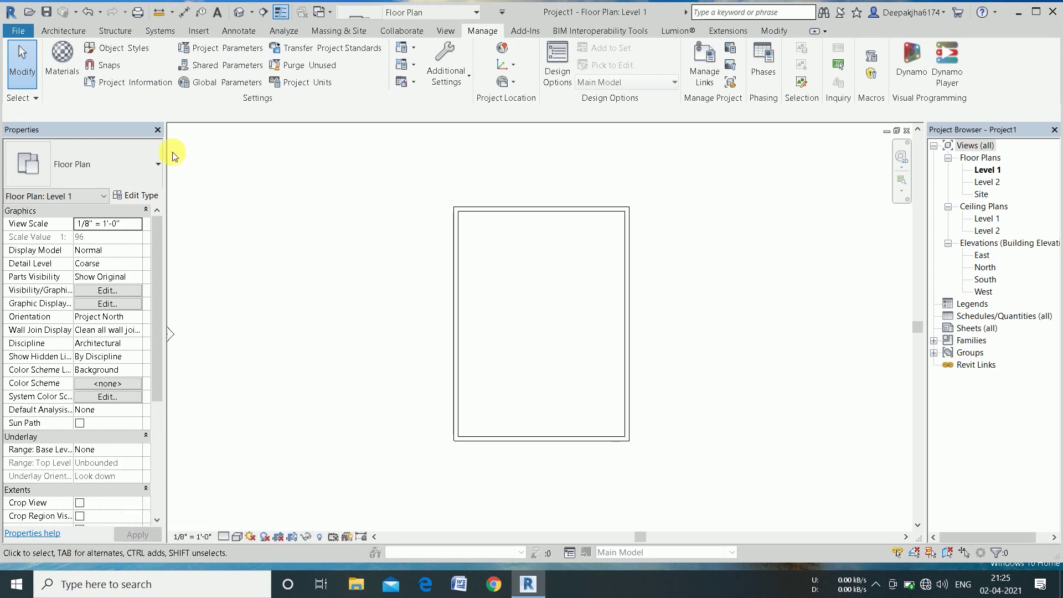
Start the Wall tool with the Basic Wall 4.5" type selected.
left_click(69, 31)
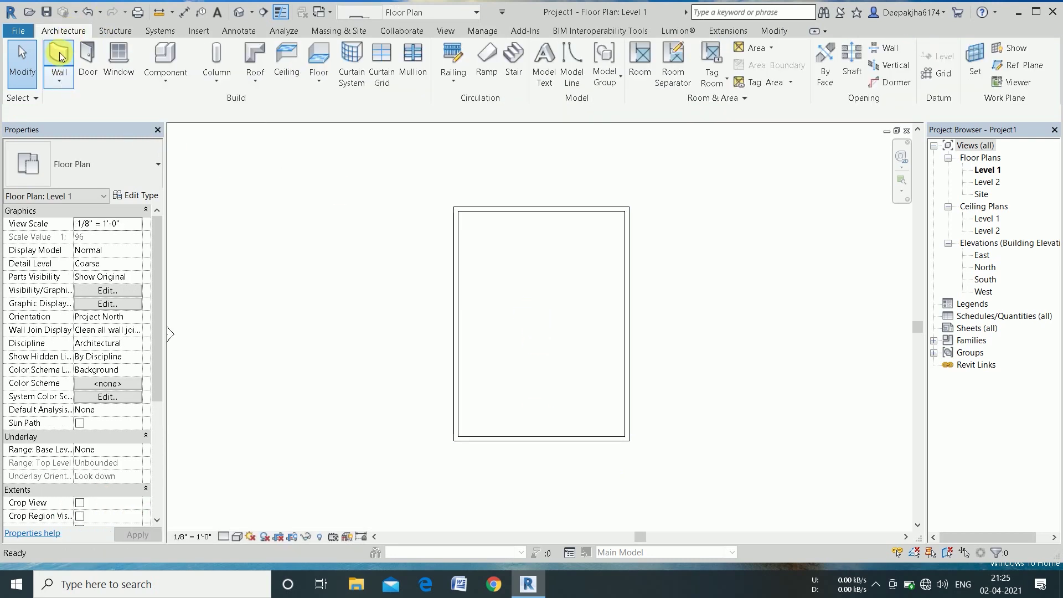
left_click(59, 52)
left_click(88, 177)
scroll(108, 353, "down", 3)
scroll(107, 353, "up", 4)
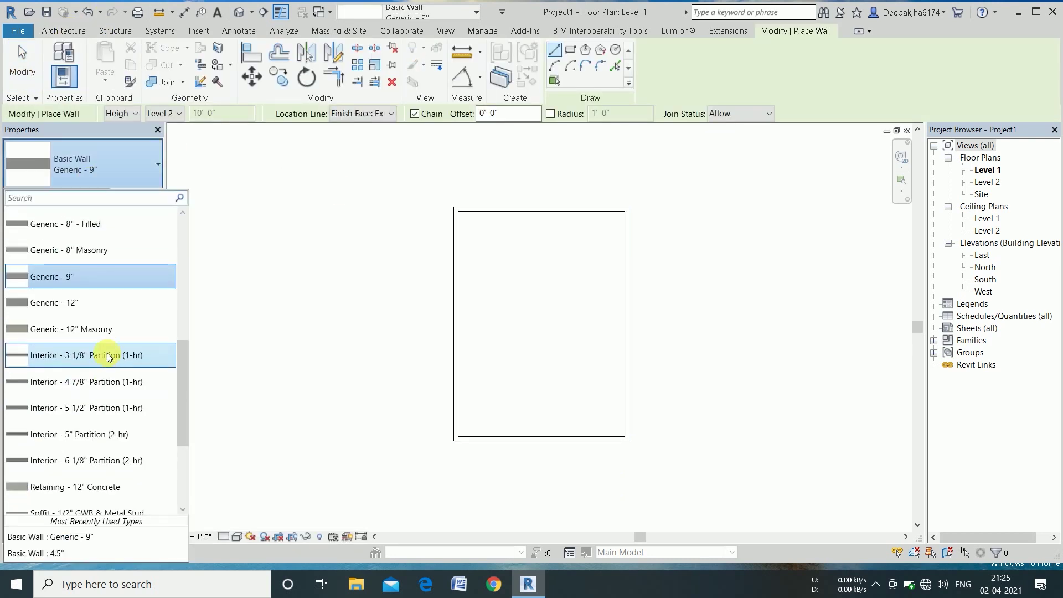
scroll(107, 353, "up", 3)
scroll(107, 353, "up", 2)
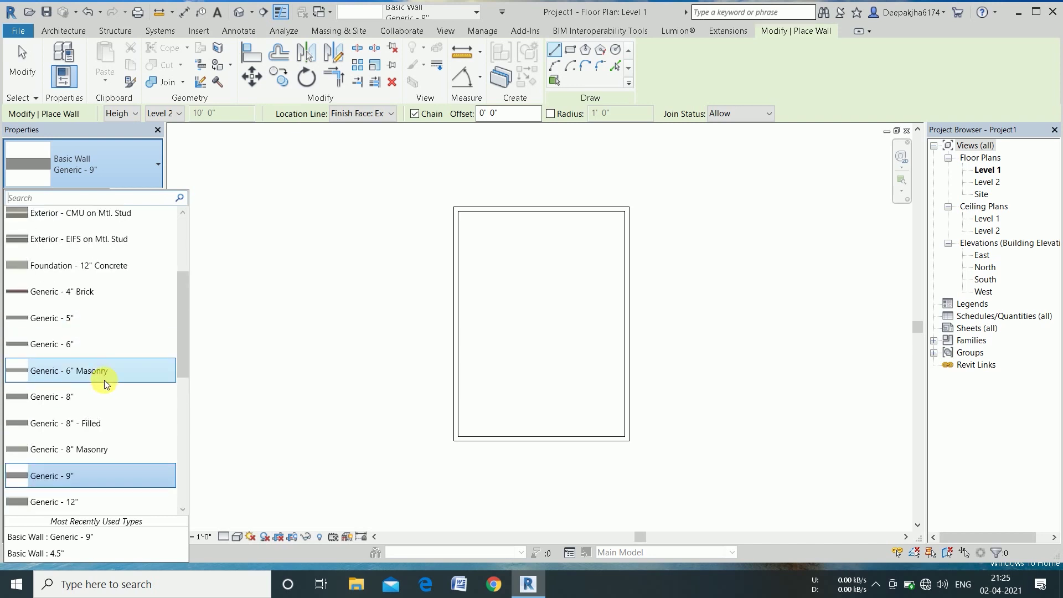
scroll(105, 372, "up", 2)
scroll(106, 377, "up", 3)
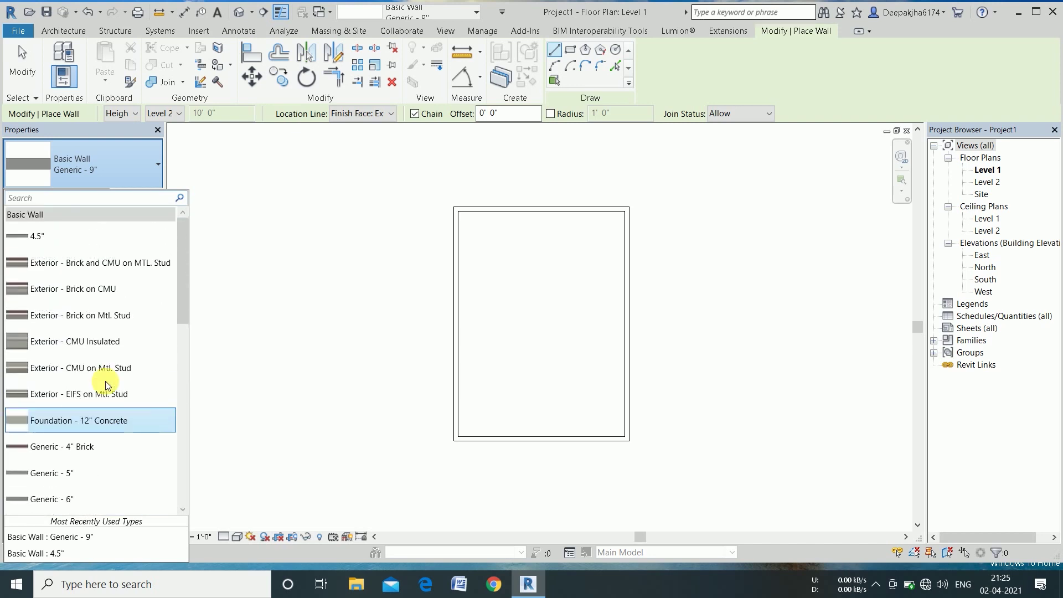
left_click(65, 230)
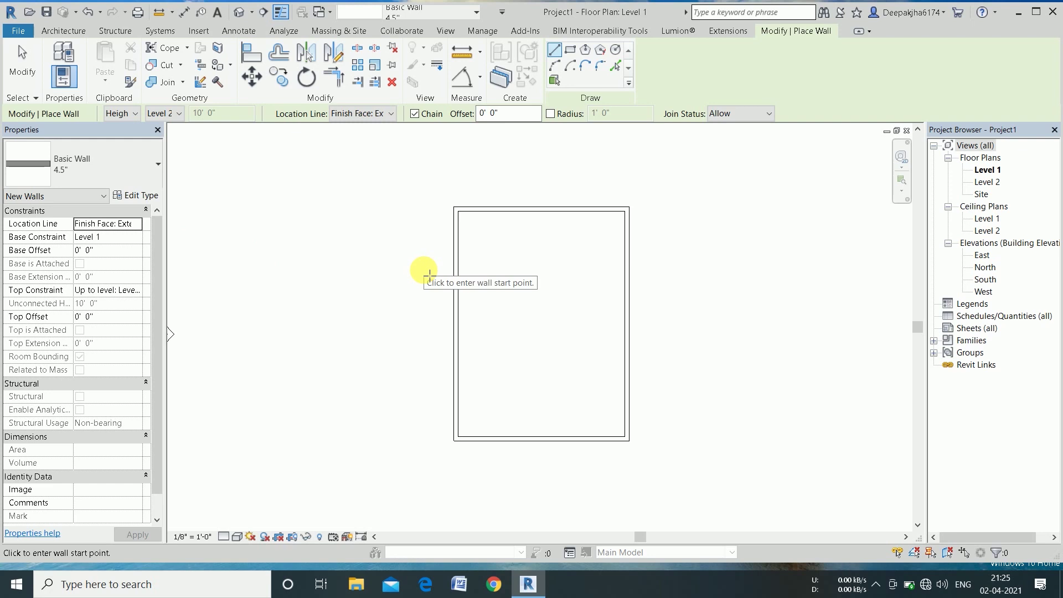
Draw 4.5" walls down from the top wall enclosing a small top room.
left_click(516, 211)
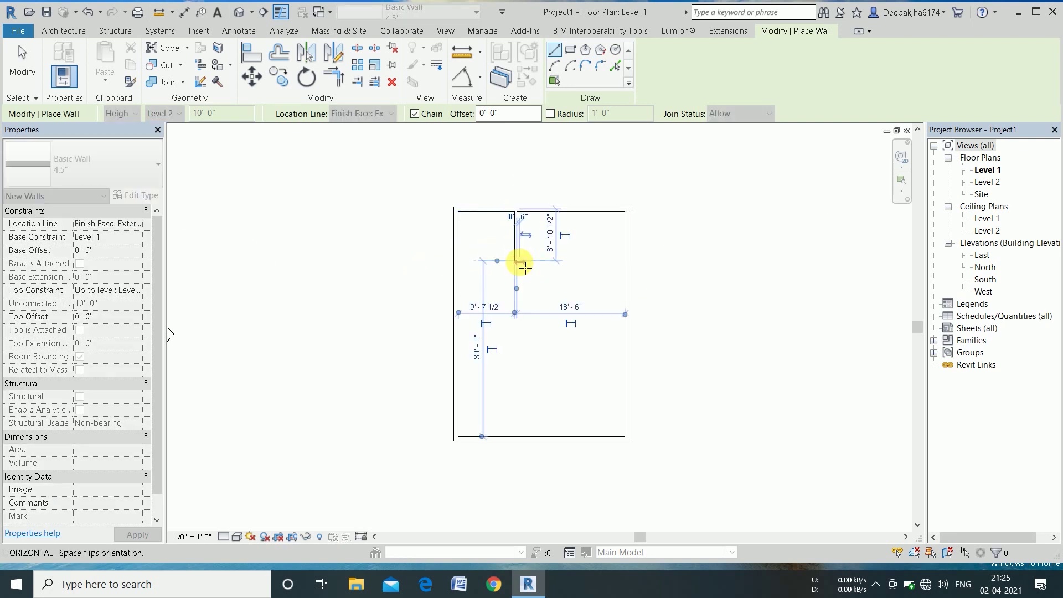
left_click(516, 262)
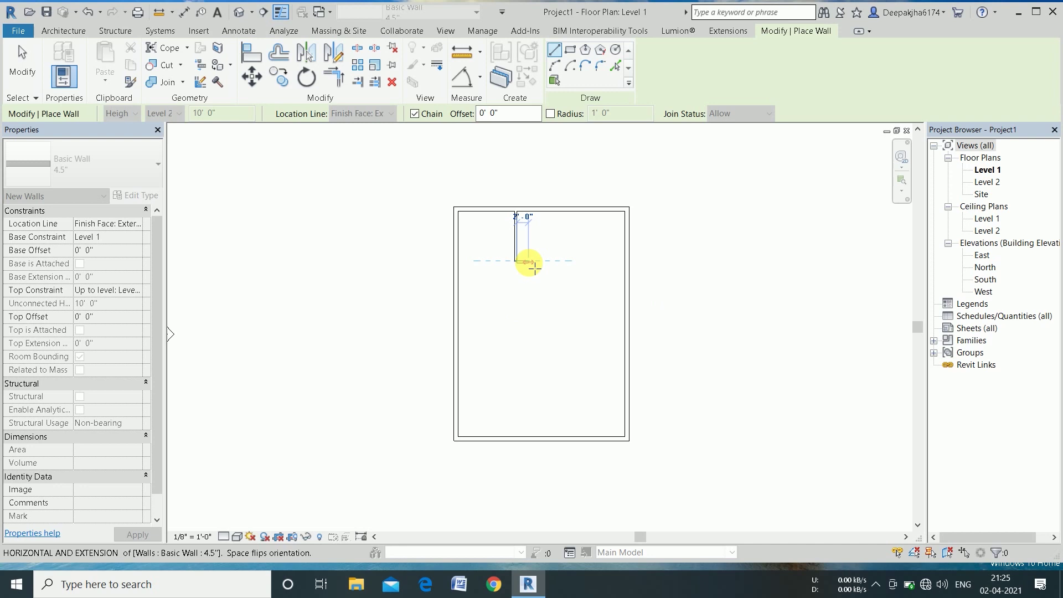
left_click(573, 261)
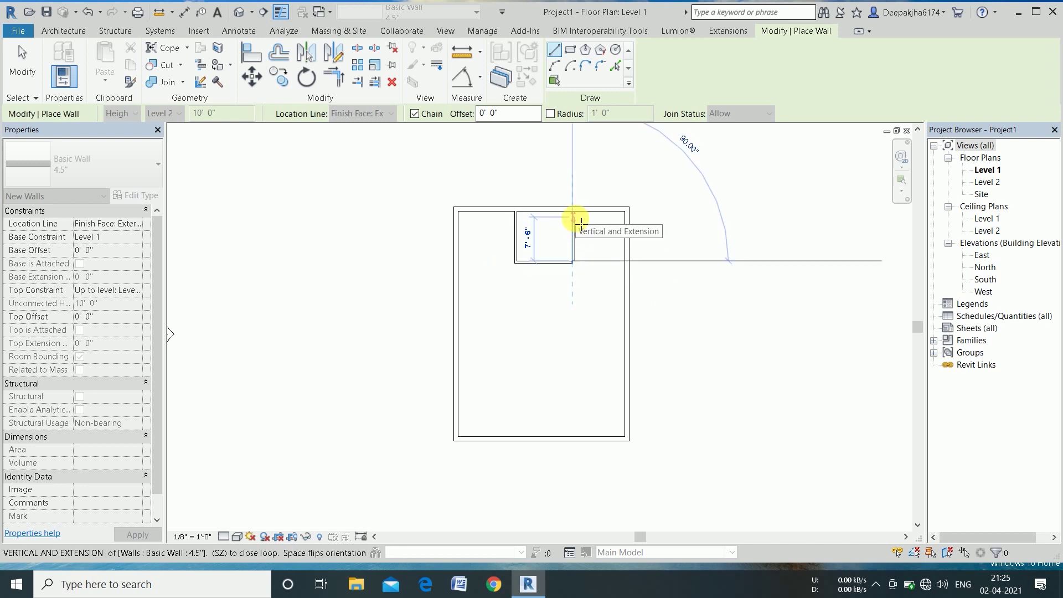
right_click(605, 190)
left_click(631, 197)
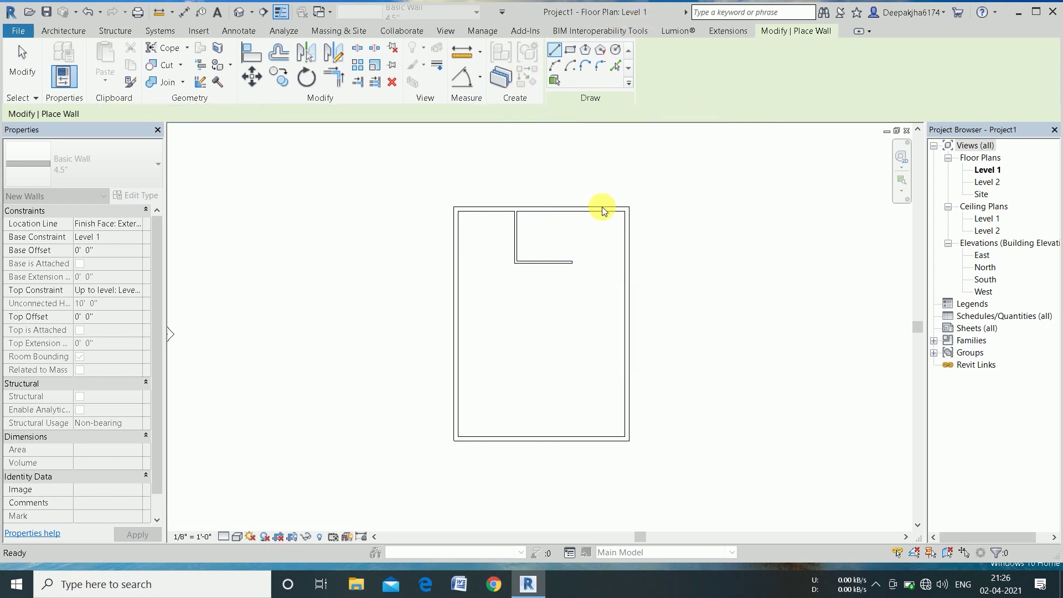
left_click(571, 211)
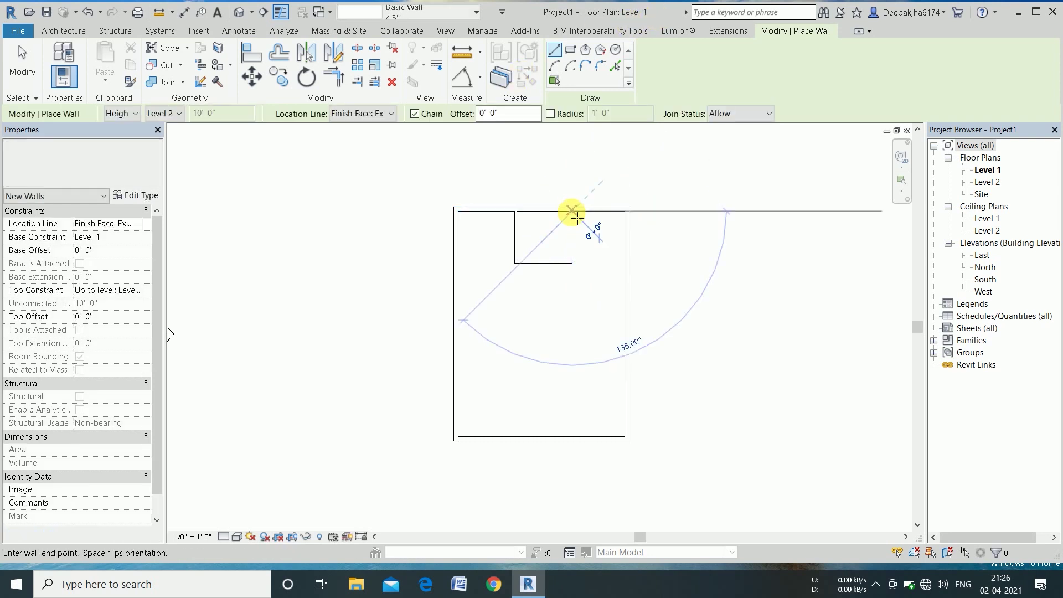
left_click(571, 262)
key("Escape")
key("Escape")
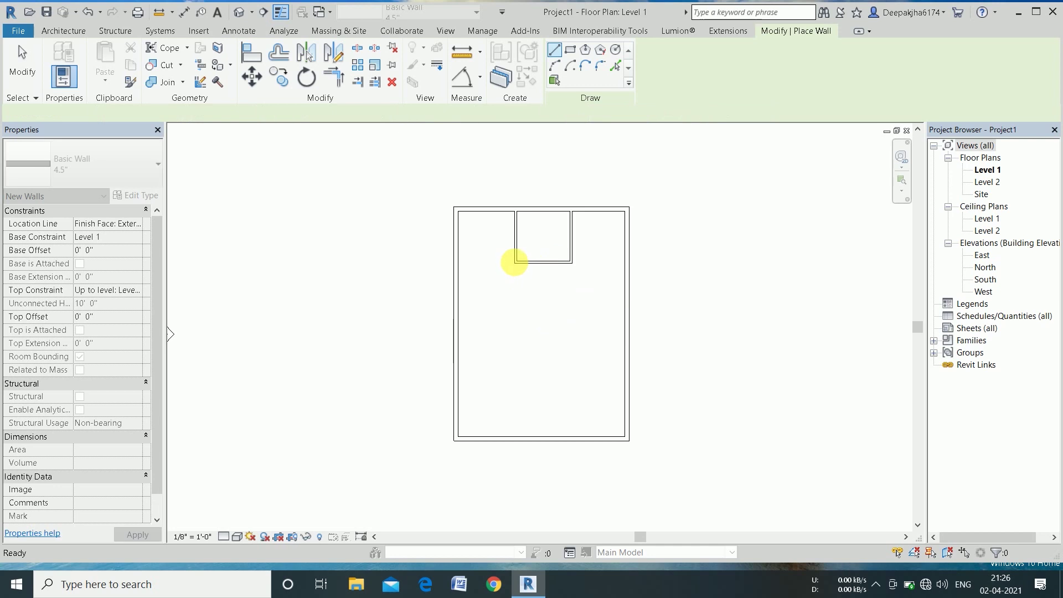
Run a horizontal 4.5" wall from the room's corner to the left outer wall.
left_click(514, 262)
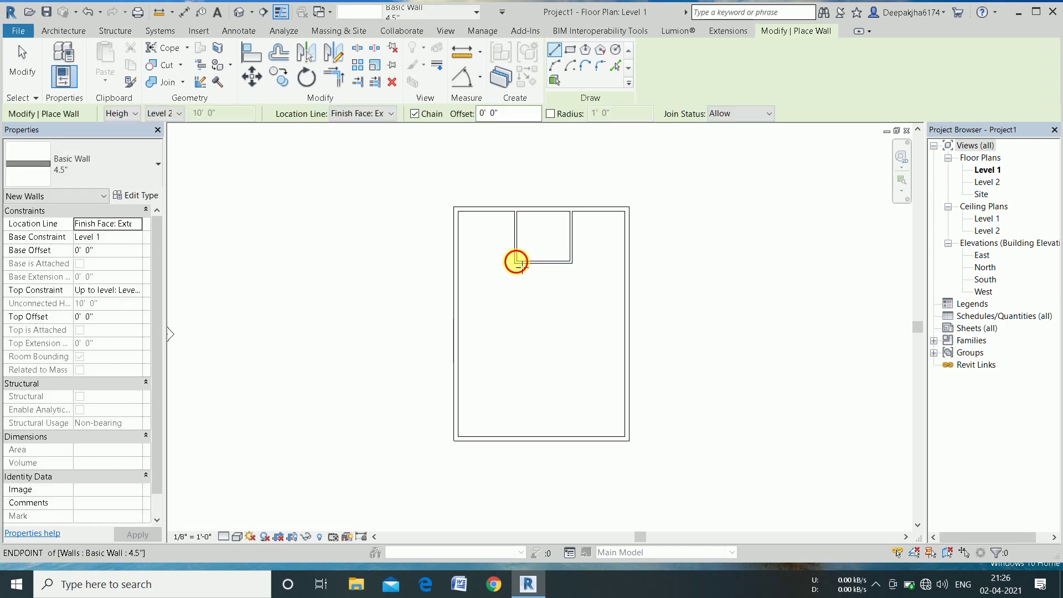
left_click(464, 263)
key("Escape")
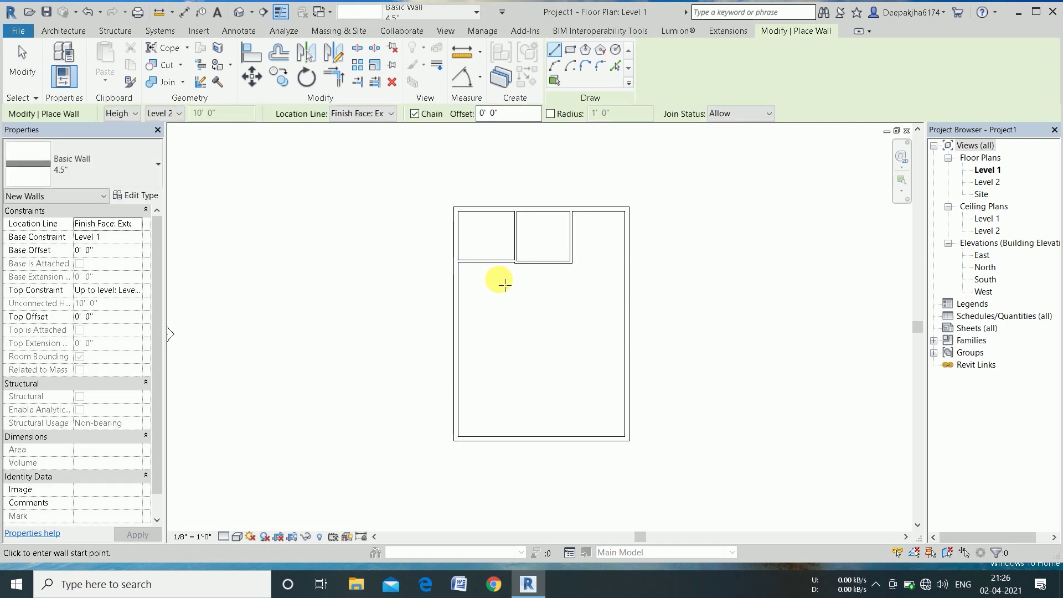
key("Escape")
left_click(491, 261)
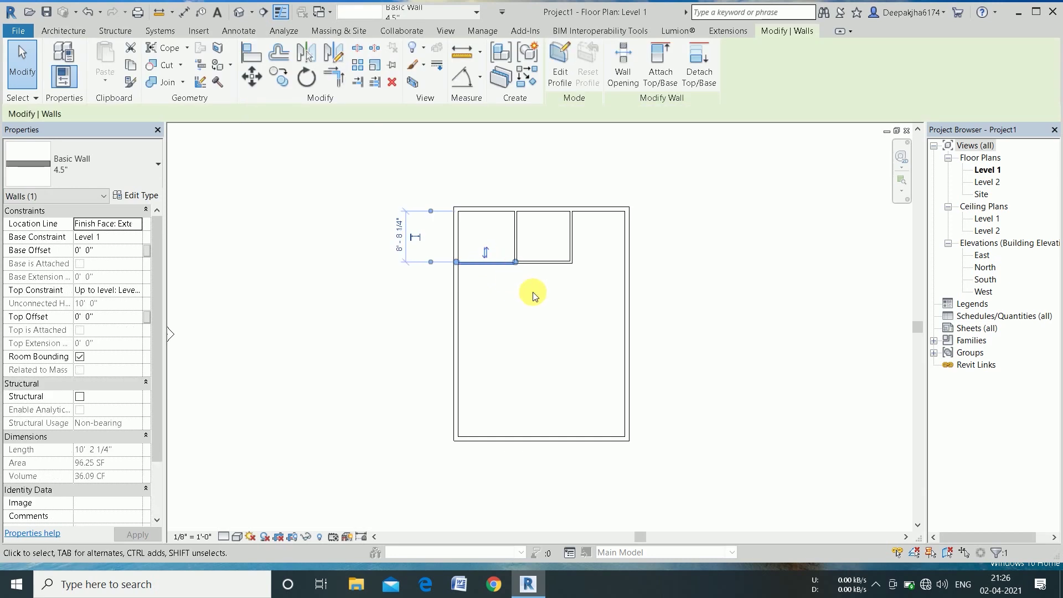
Align the new interior wall to a reference line with the AL command.
key("Escape")
key("a")
key("l")
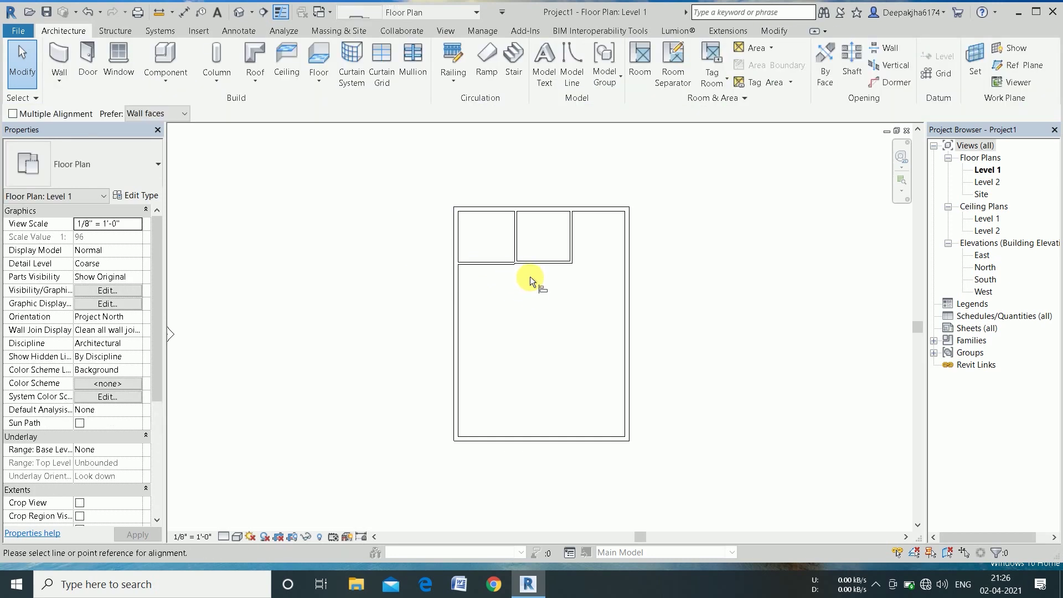
scroll(522, 238, "up", 1)
scroll(522, 238, "up", 1)
left_click(481, 296)
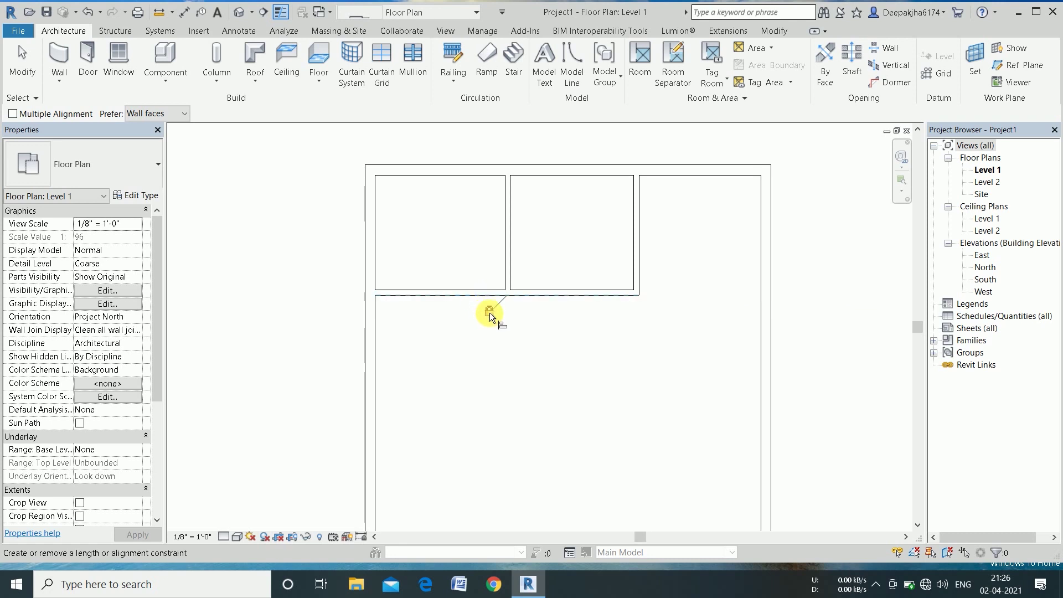
key("Escape")
key("Escape")
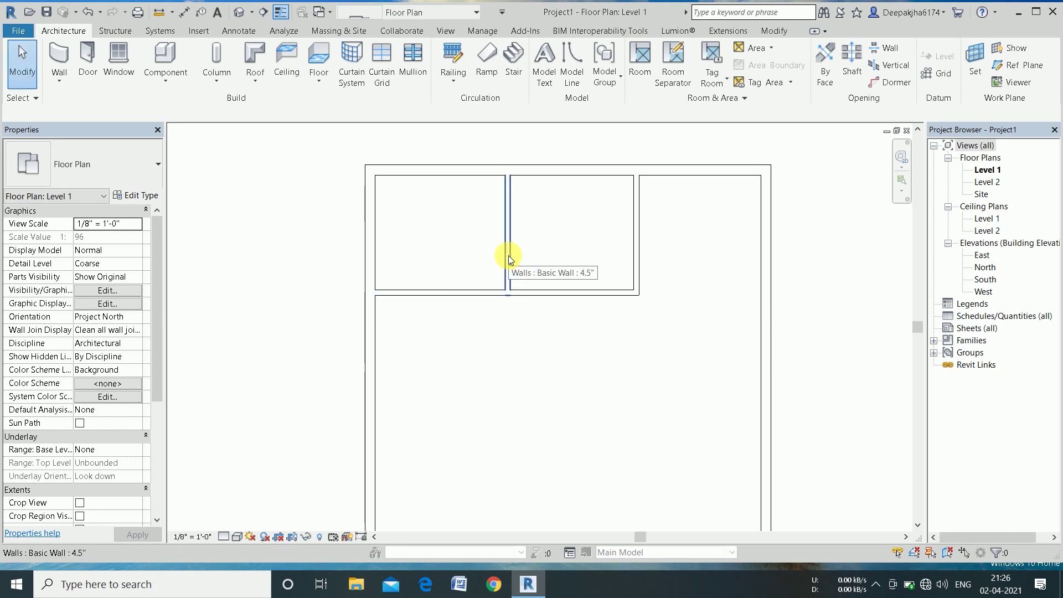
Set the left top room to 12' wide and 11' deep.
left_click(509, 256)
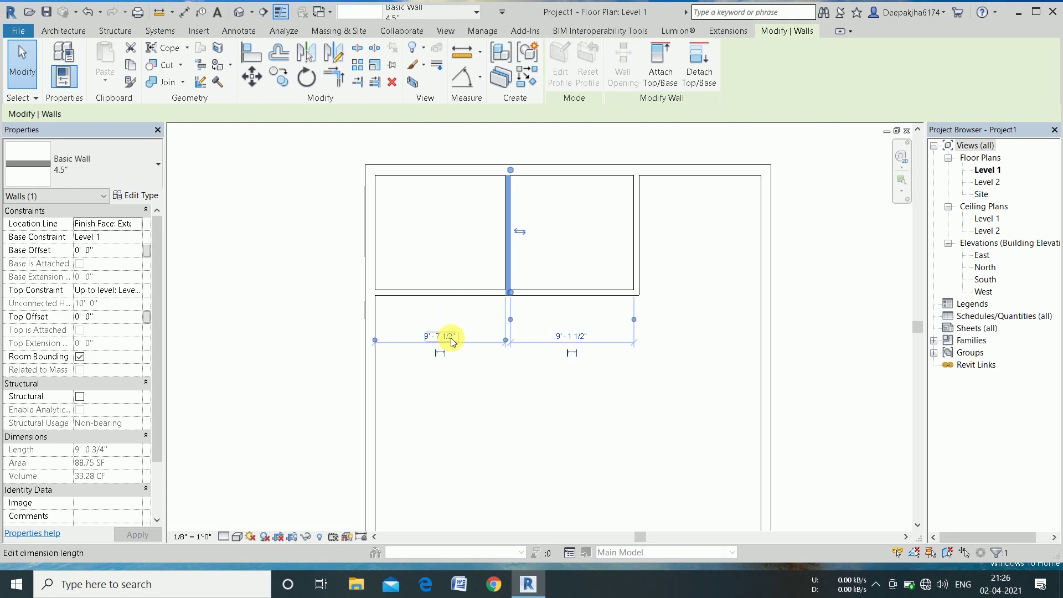
left_click(451, 338)
type("12'")
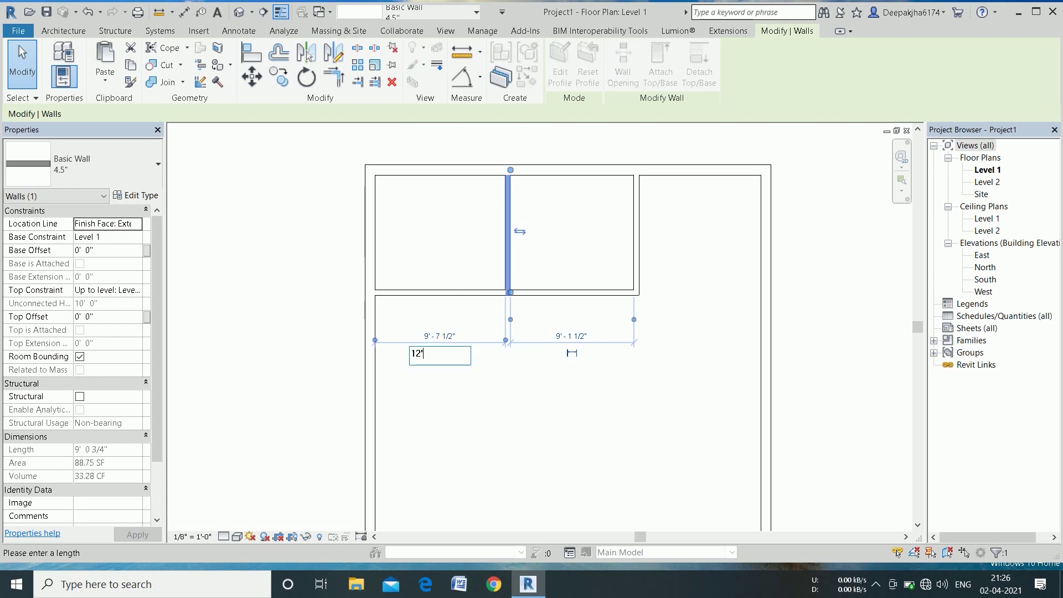
key("Return")
left_click(441, 293)
left_click(314, 231)
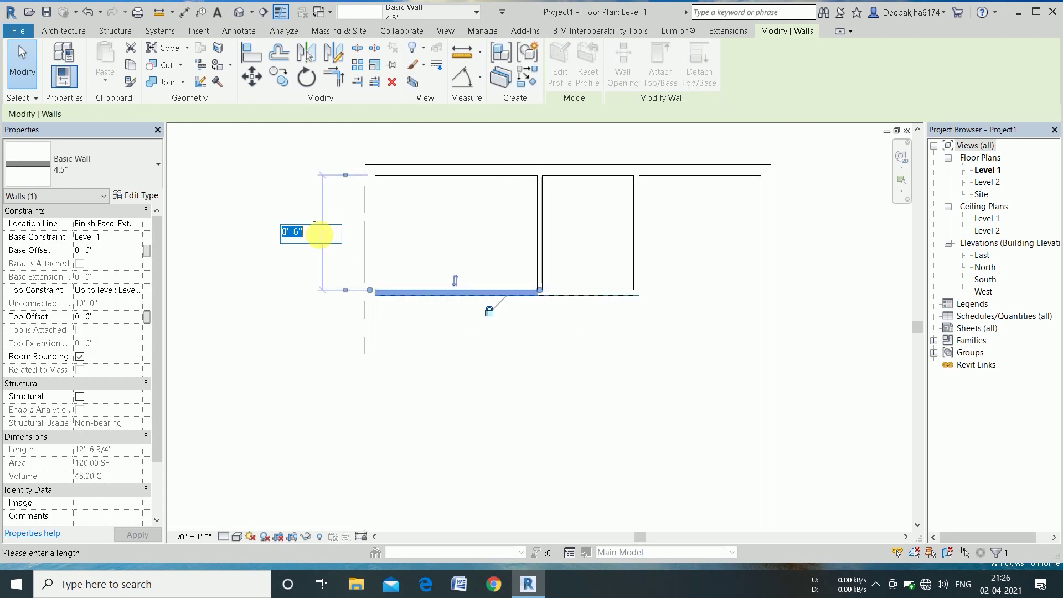
key("Return")
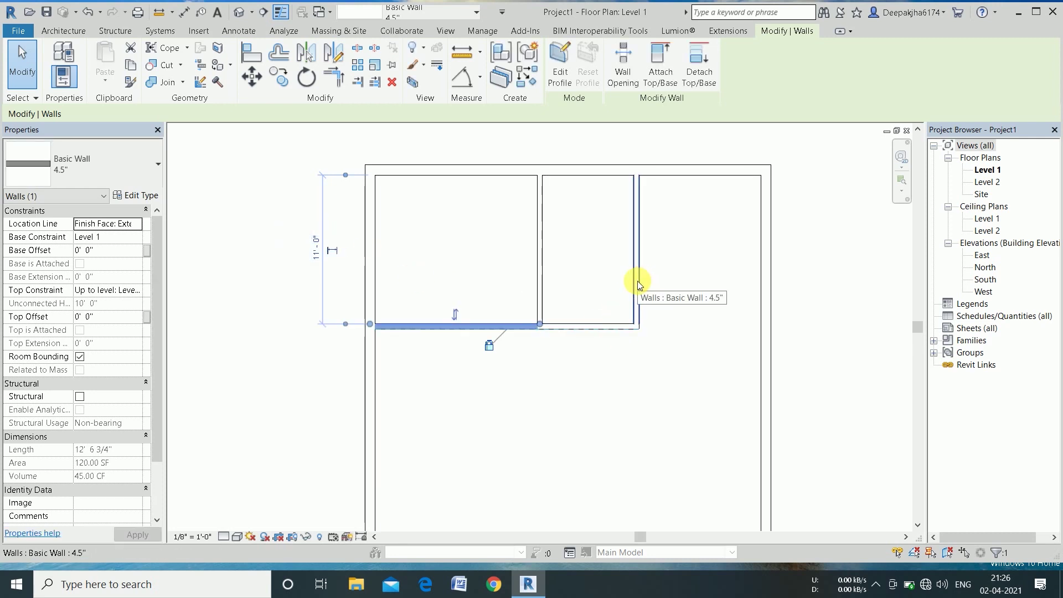
Move the centre room's right wall so the room is 9'-7 1/2" wide.
left_click(584, 323)
left_click(642, 296)
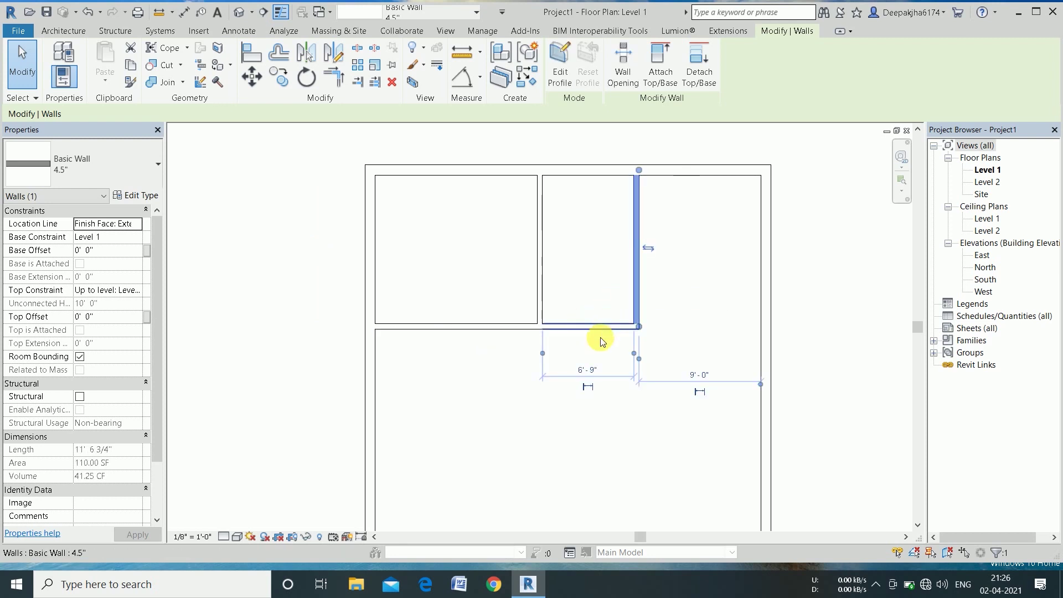
left_click(596, 369)
type("9'7.5\"")
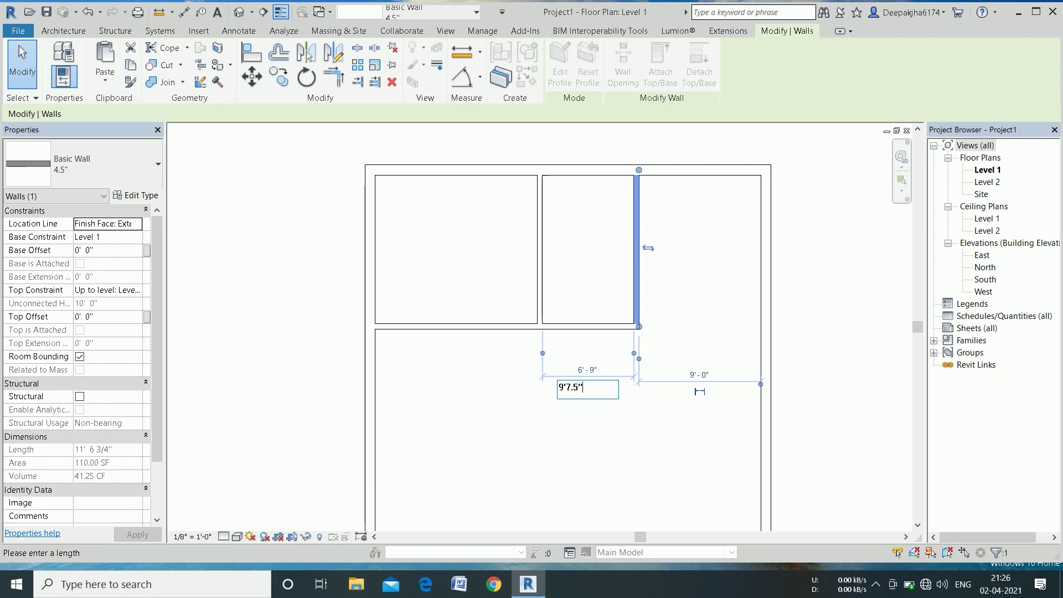
key("Return")
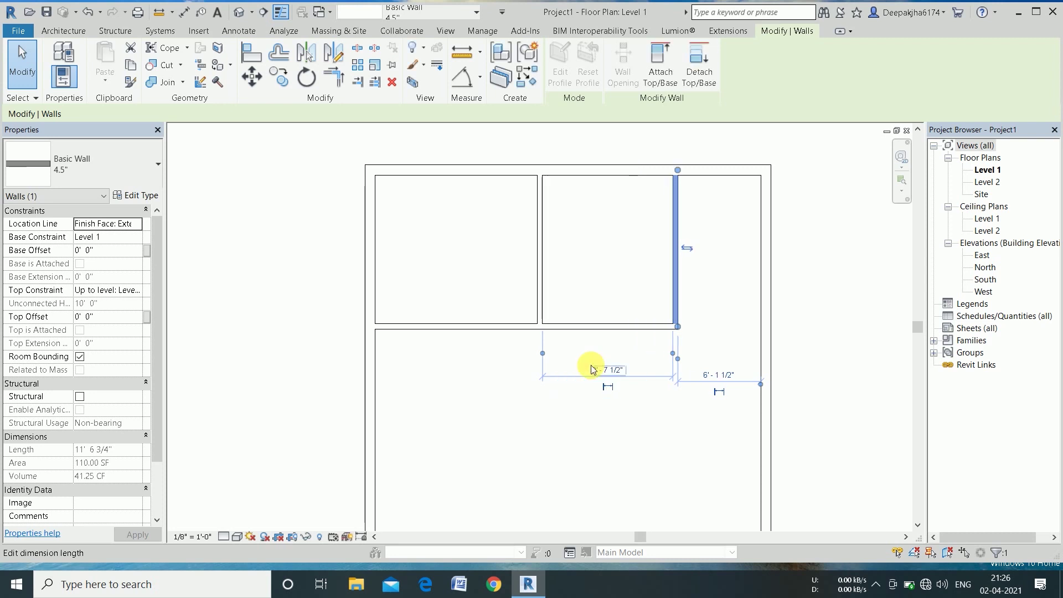
left_click(571, 414)
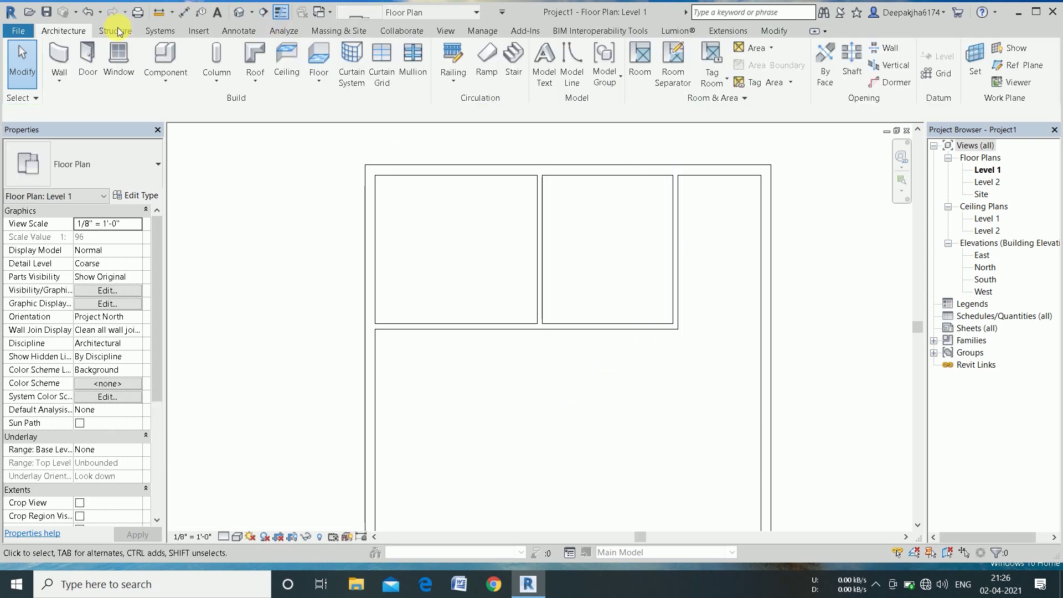
left_click(66, 55)
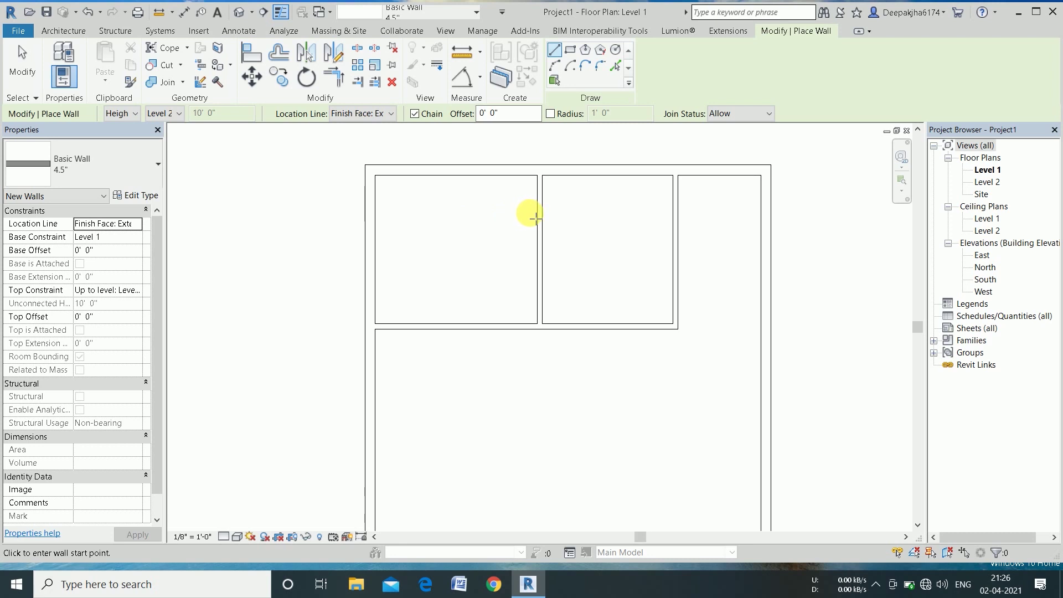
Split the top-right room with a horizontal wall placed 8' from the top.
left_click(679, 277)
left_click(761, 277)
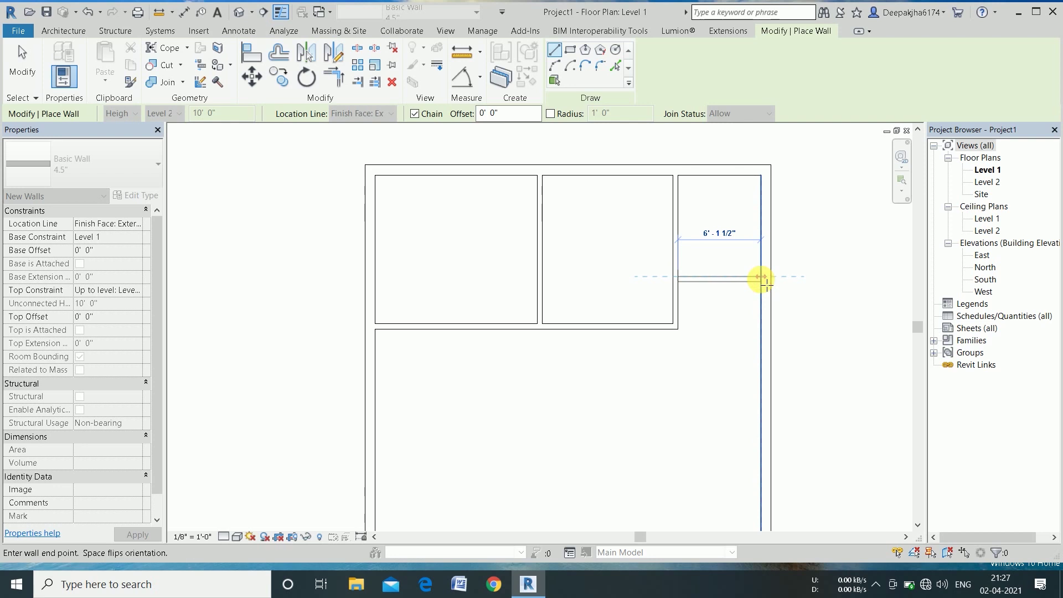
key("Escape")
key("Escape")
left_click(715, 278)
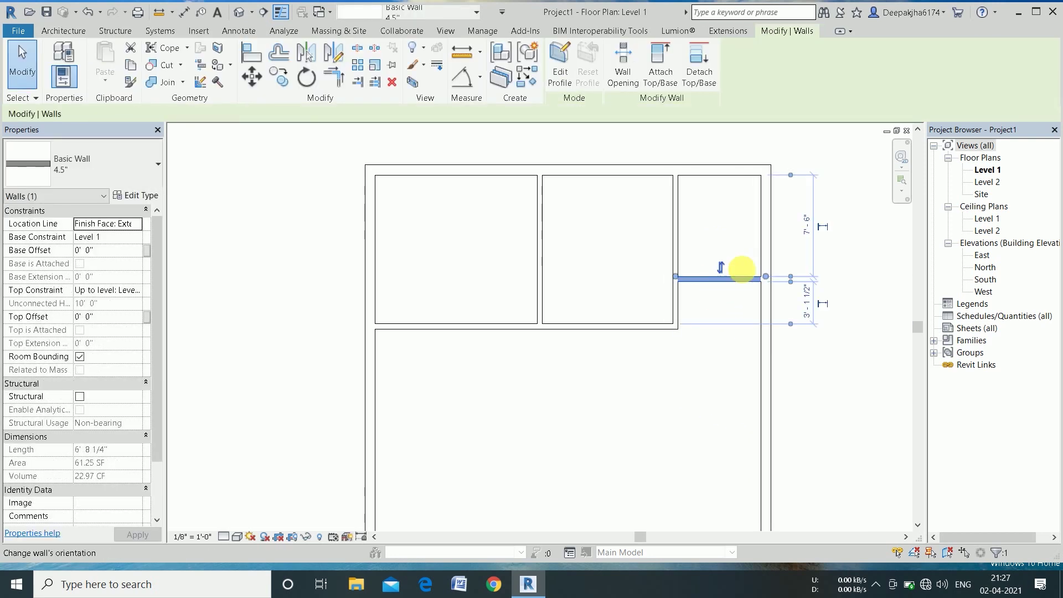
left_click(804, 226)
type("8")
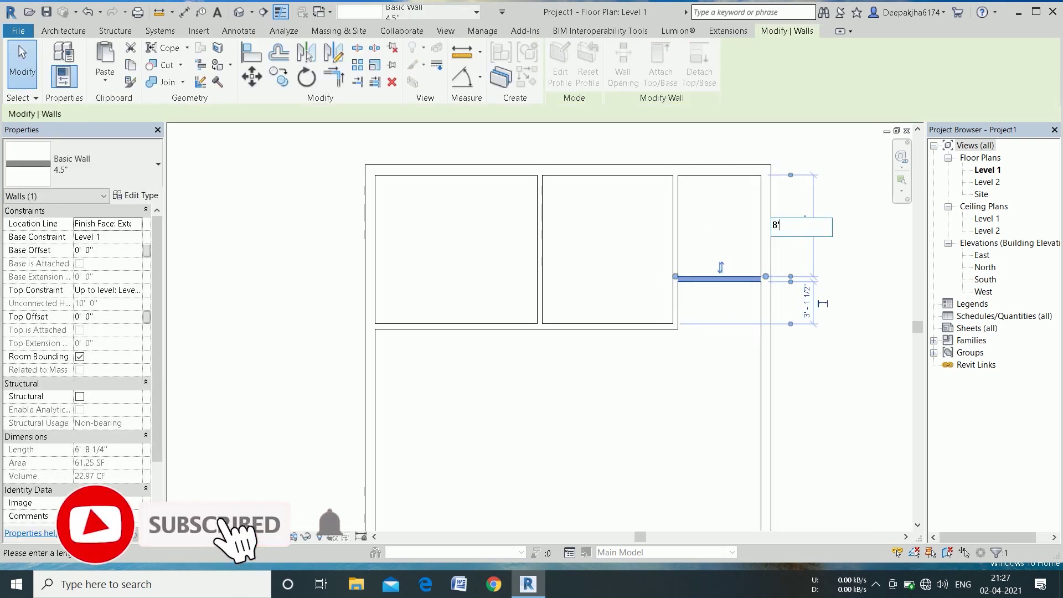
key("Return")
scroll(572, 183, "down", 2)
left_click(284, 216)
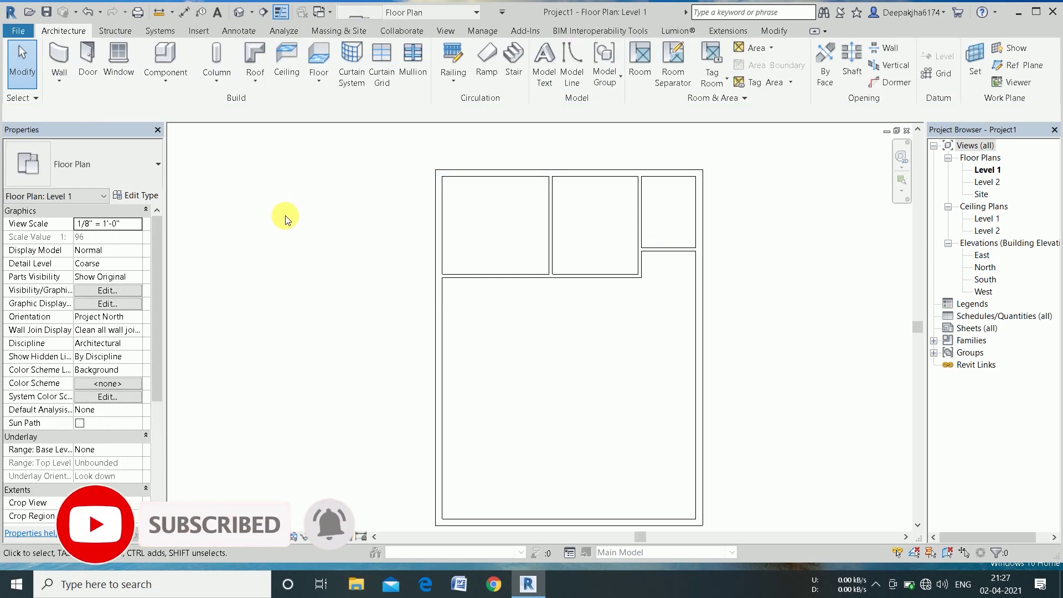
Draw an 8'-0" wall from the left exterior wall, turning up to close a small room.
left_click(57, 56)
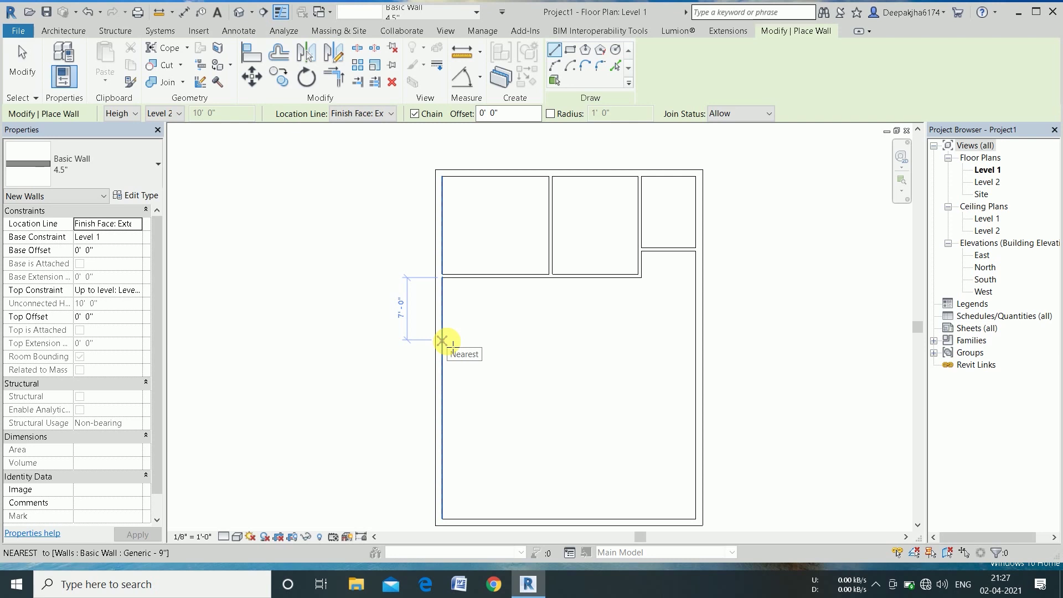
left_click(446, 348)
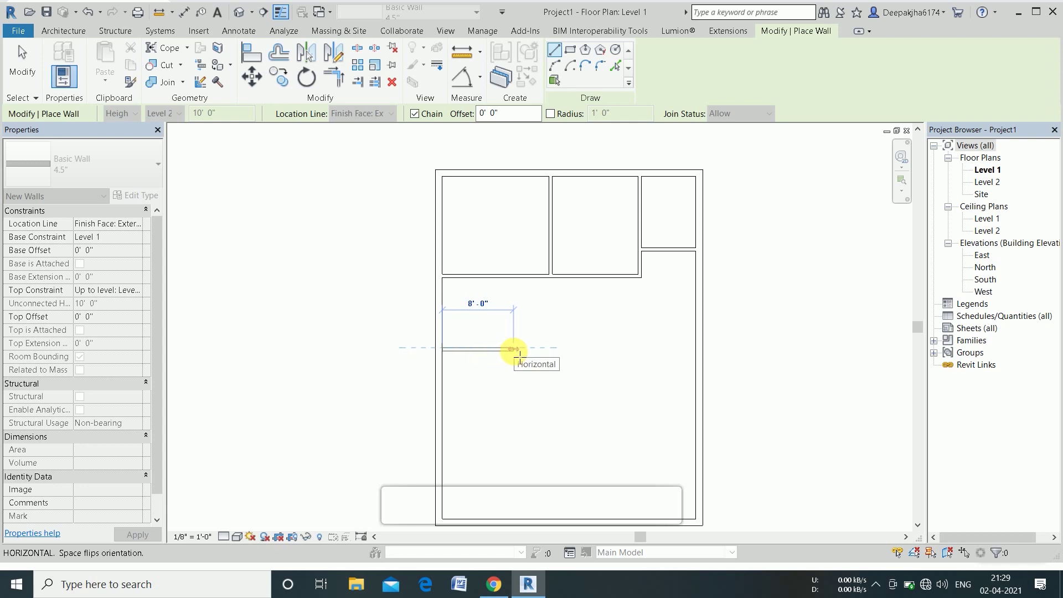
left_click(514, 351)
left_click(538, 313)
key("Escape")
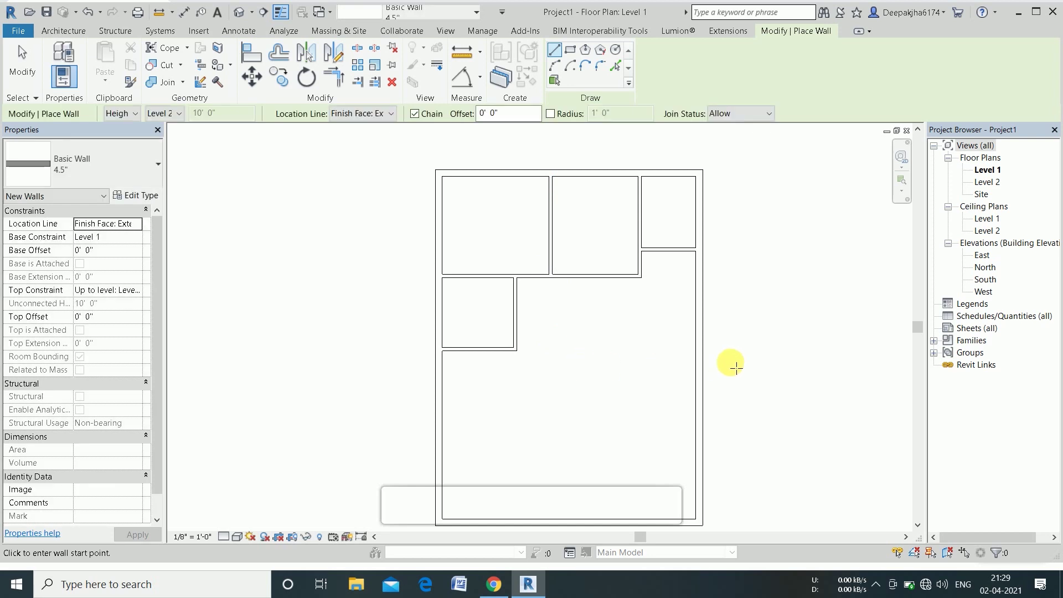
Enclose a 9' 6" wide room against the right exterior wall with three chained walls.
left_click(695, 349)
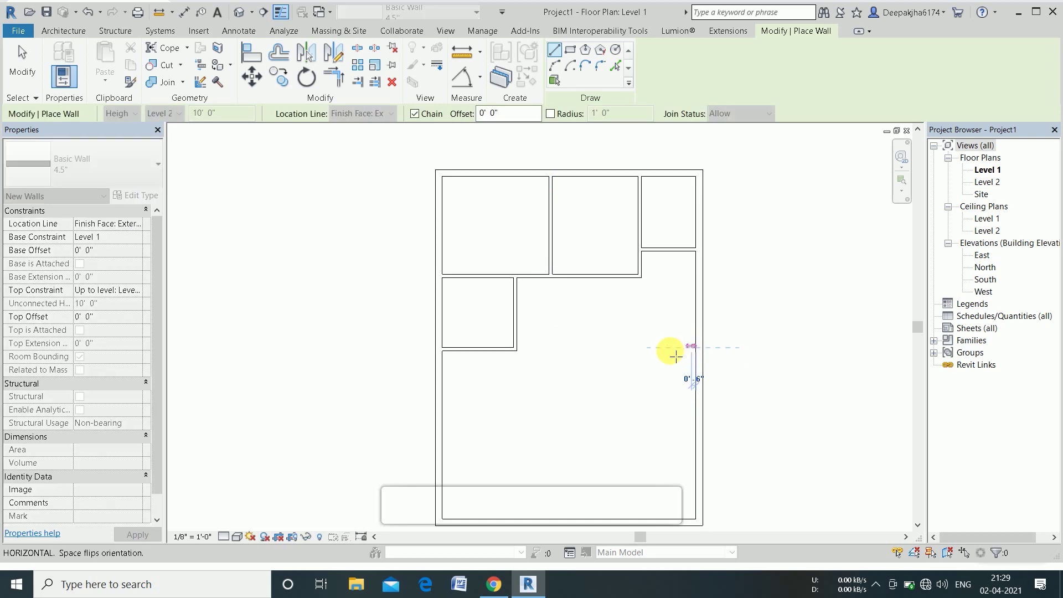
left_click(610, 350)
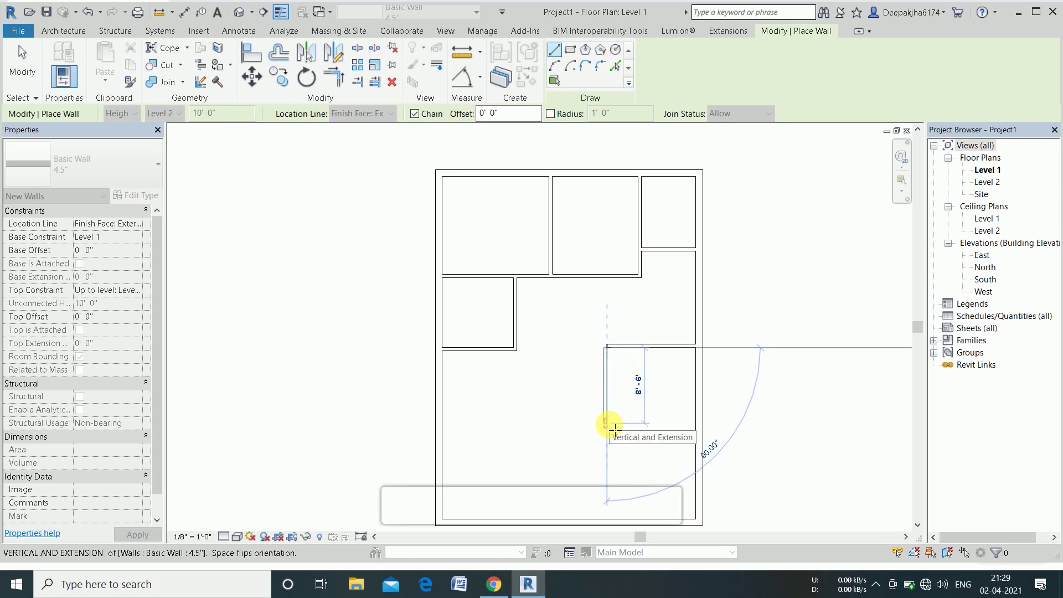
left_click(615, 428)
left_click(697, 428)
key("Escape")
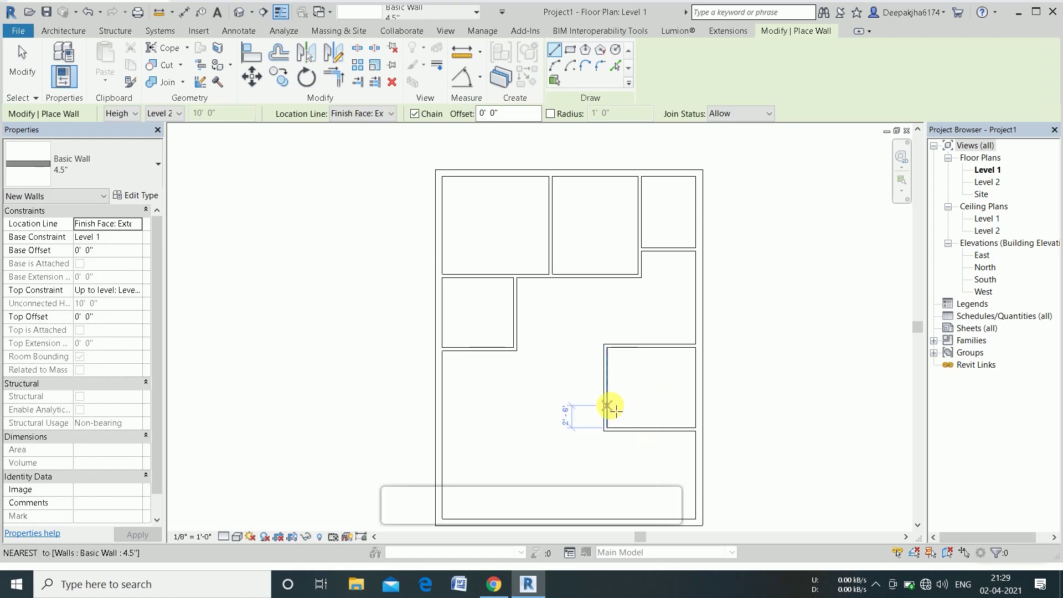
Move the small left room's bottom wall to 8' using its temporary dimension.
scroll(554, 376, "down", 2)
scroll(526, 462, "up", 1)
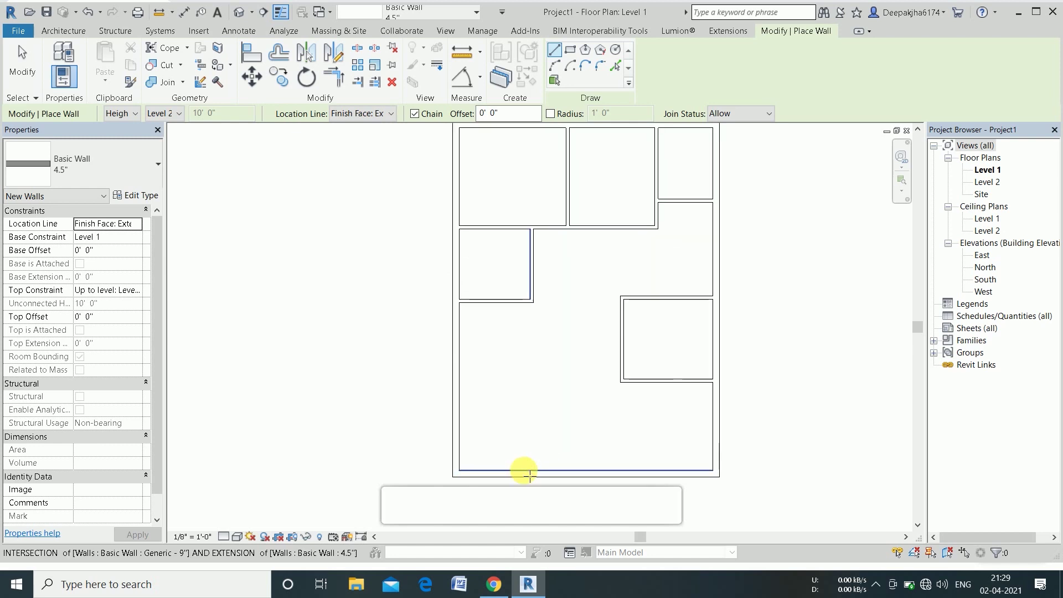
scroll(571, 432, "up", 1)
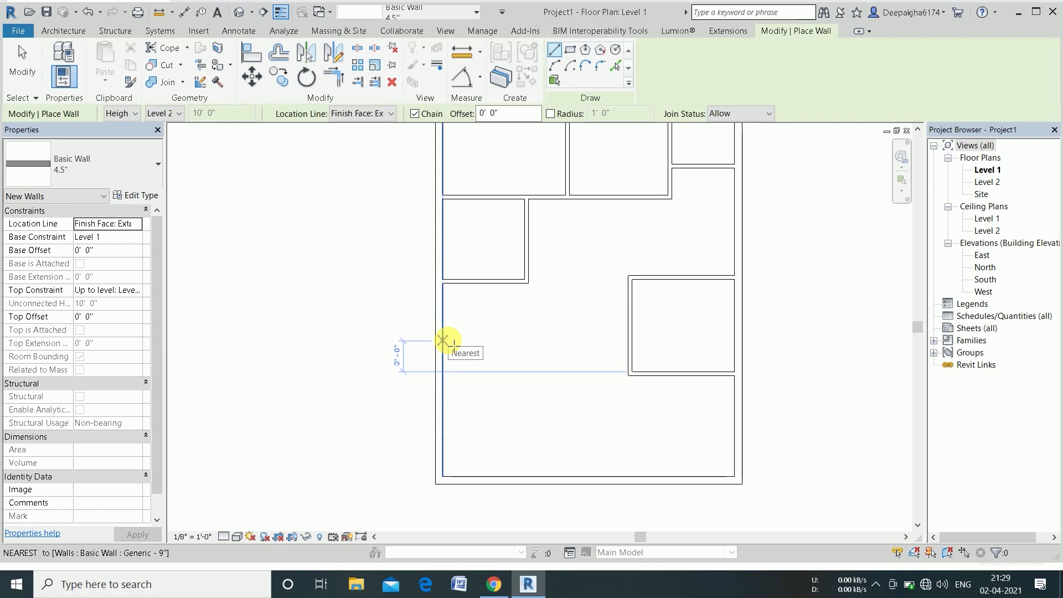
key("Escape")
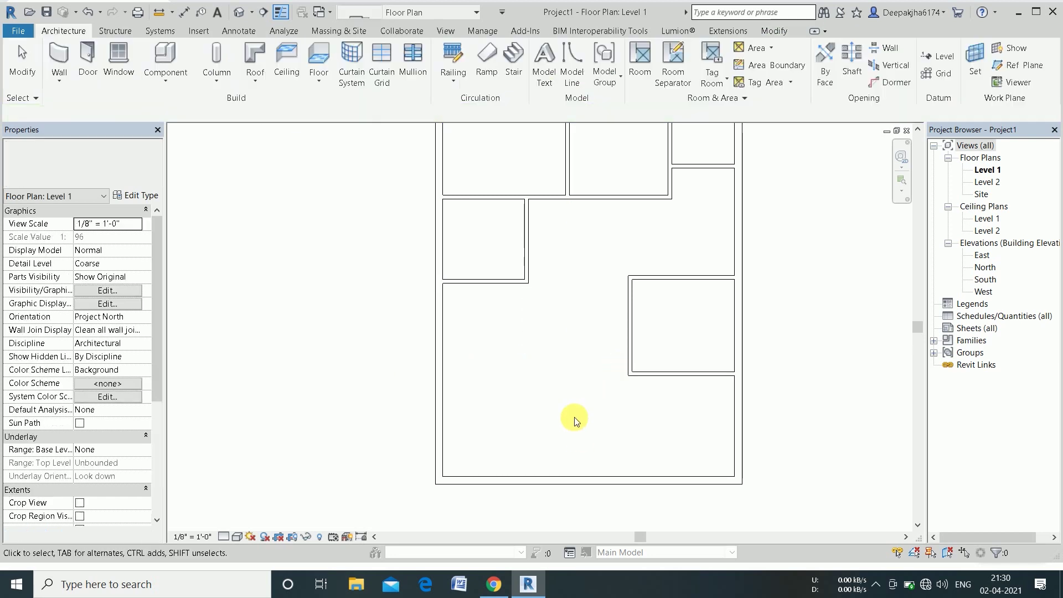
left_click(506, 282)
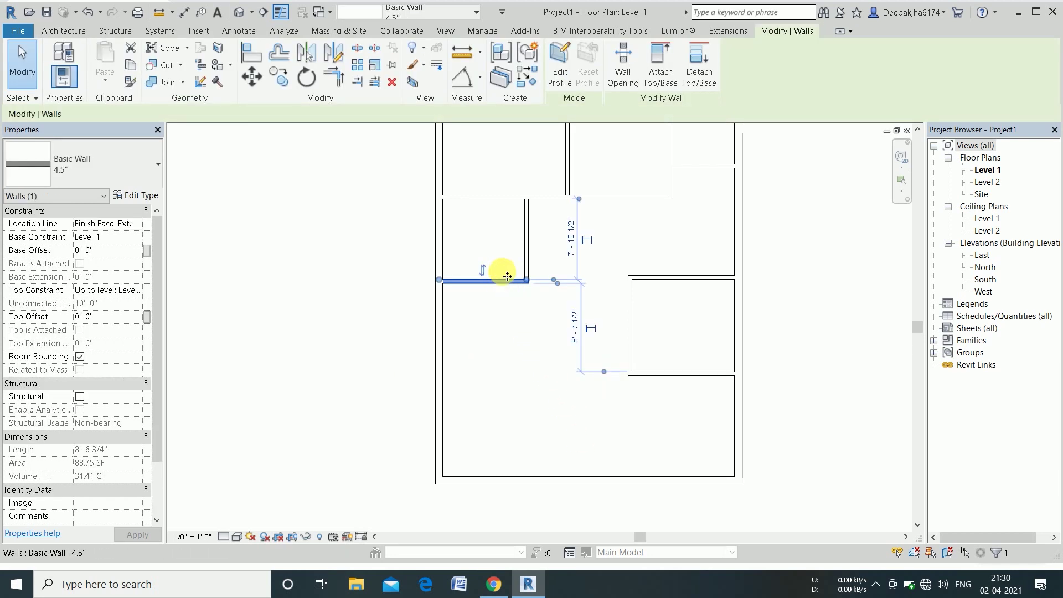
left_click(571, 237)
type("8")
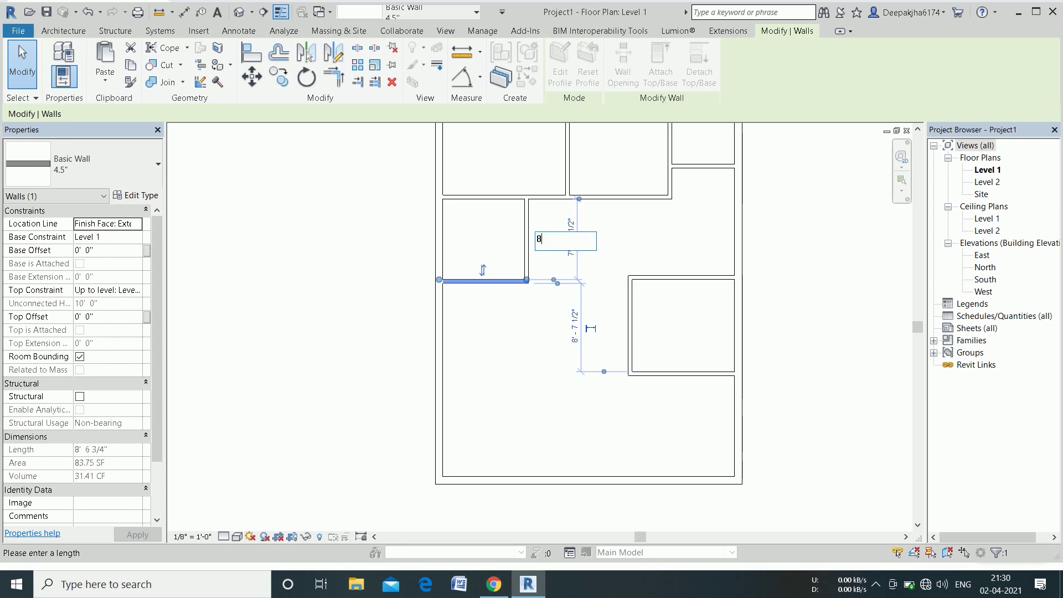
key("Return")
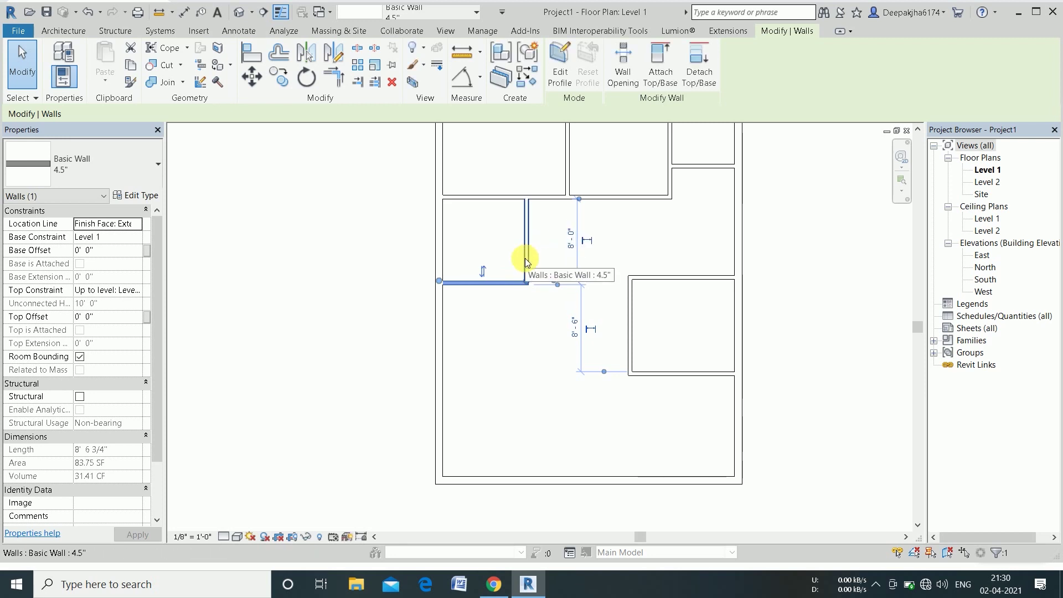
left_click(525, 258)
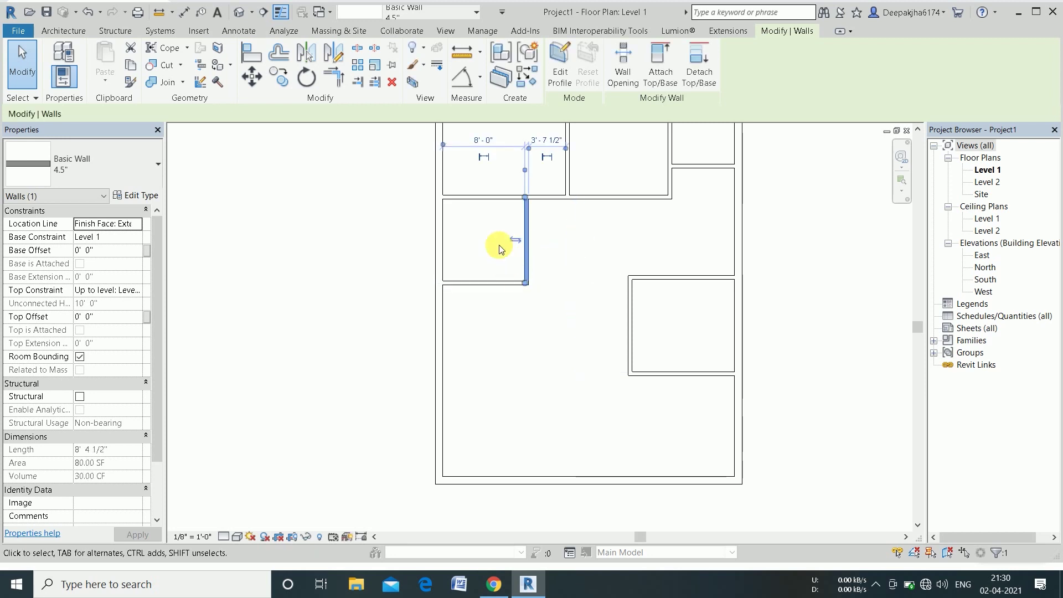
left_click(579, 311)
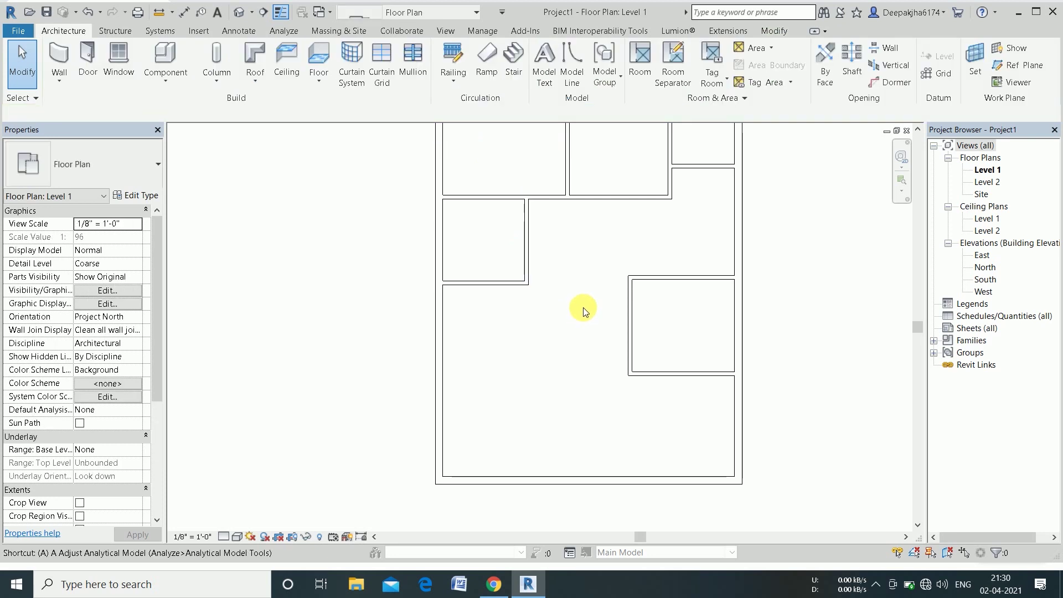
Align the right room's top wall to the small room's wall face.
key("a")
key("l")
left_click(540, 284)
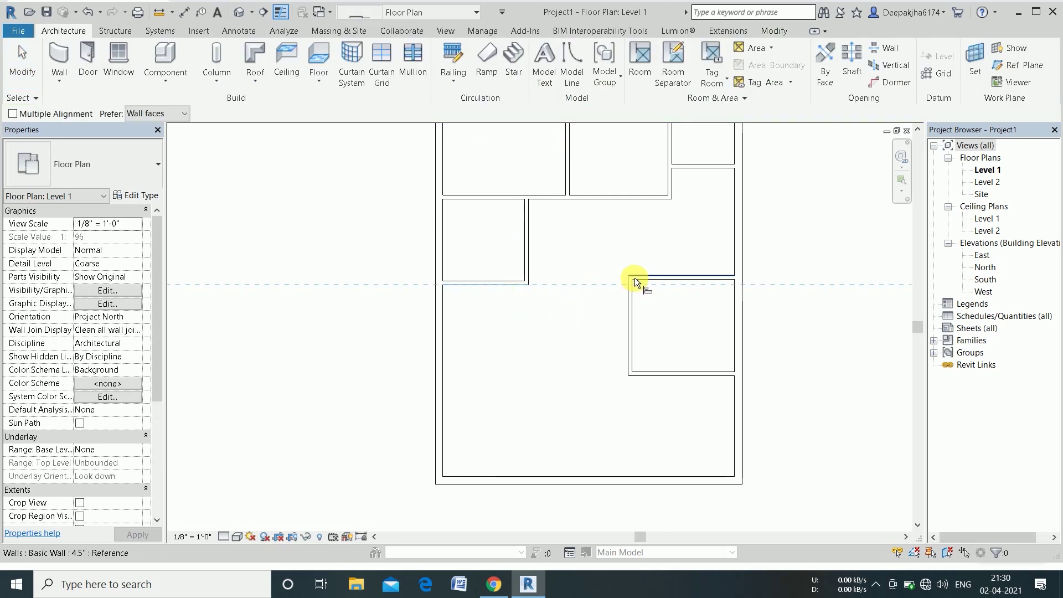
left_click(651, 279)
key("Escape")
key("Escape")
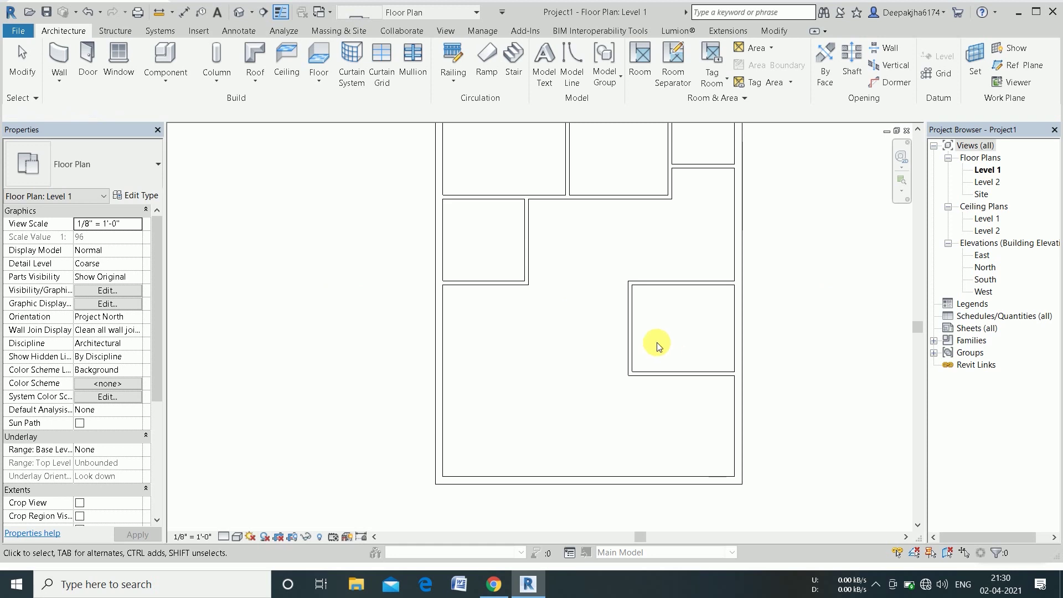
Set the right room's depth to 10' by moving its bottom wall.
left_click(628, 338)
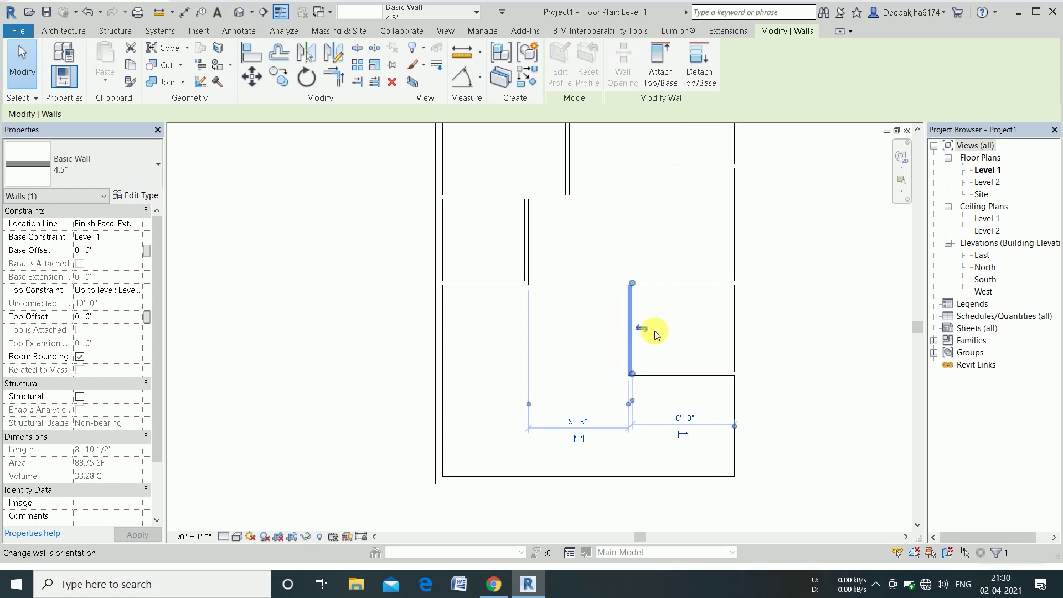
left_click(676, 374)
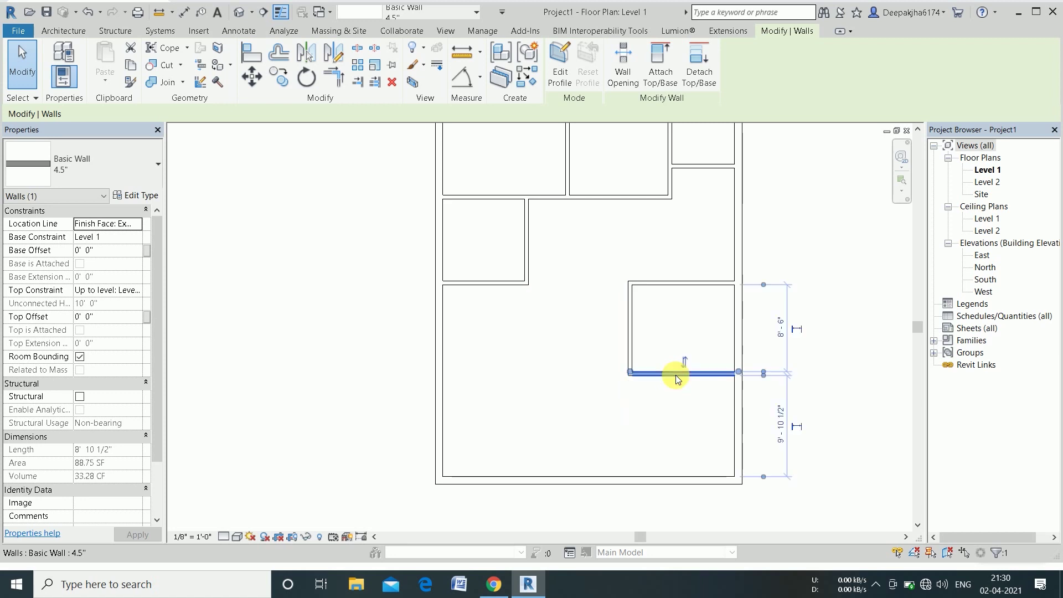
left_click(784, 330)
type("1")
key("Return")
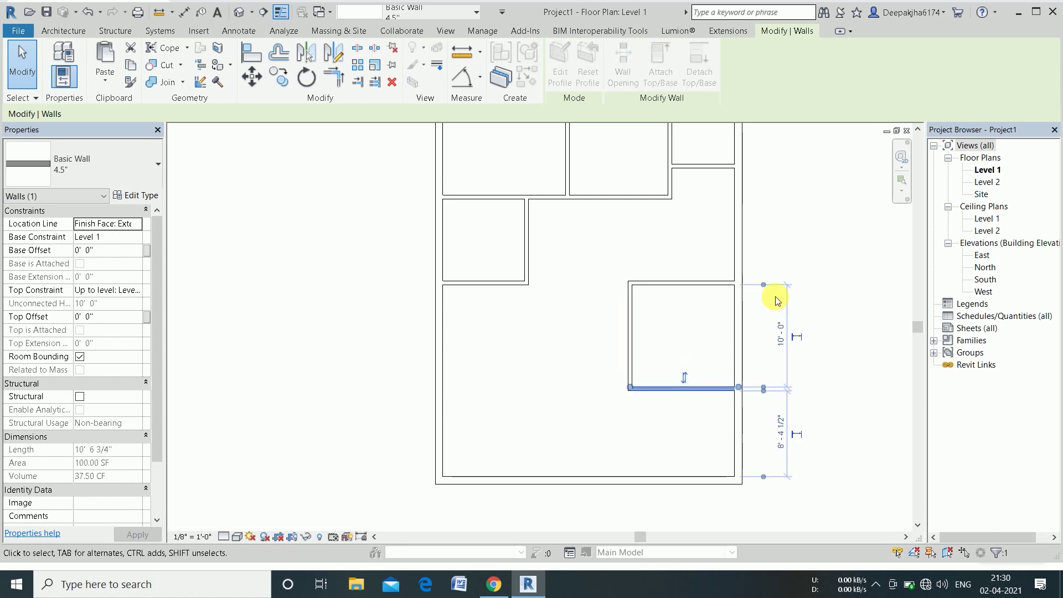
Shift the right room's left wall so the room is 11'-0" wide, leaving 8'-9".
left_click(631, 339)
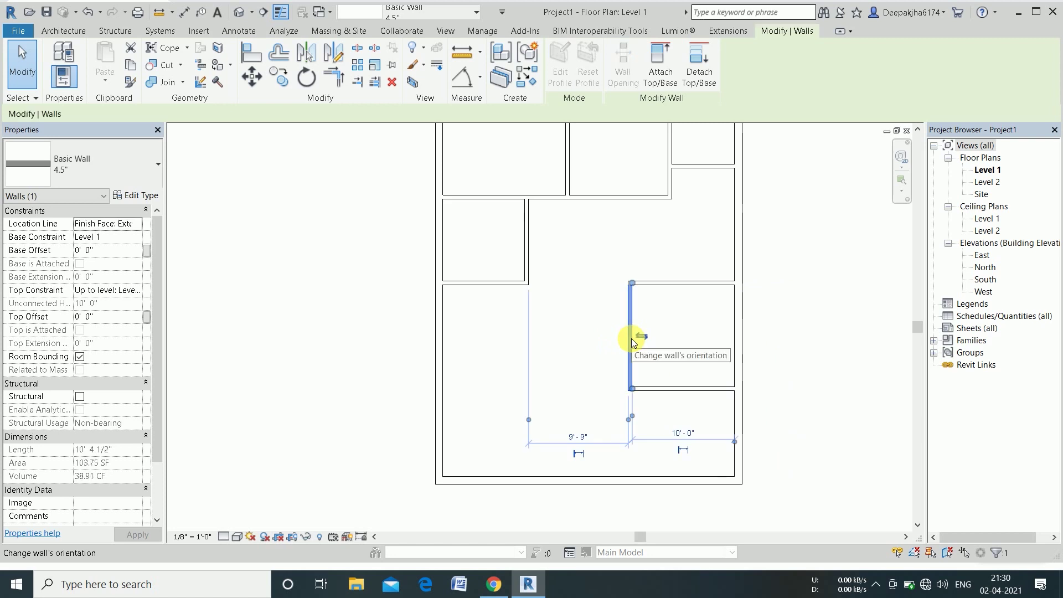
left_click(689, 433)
type("11;")
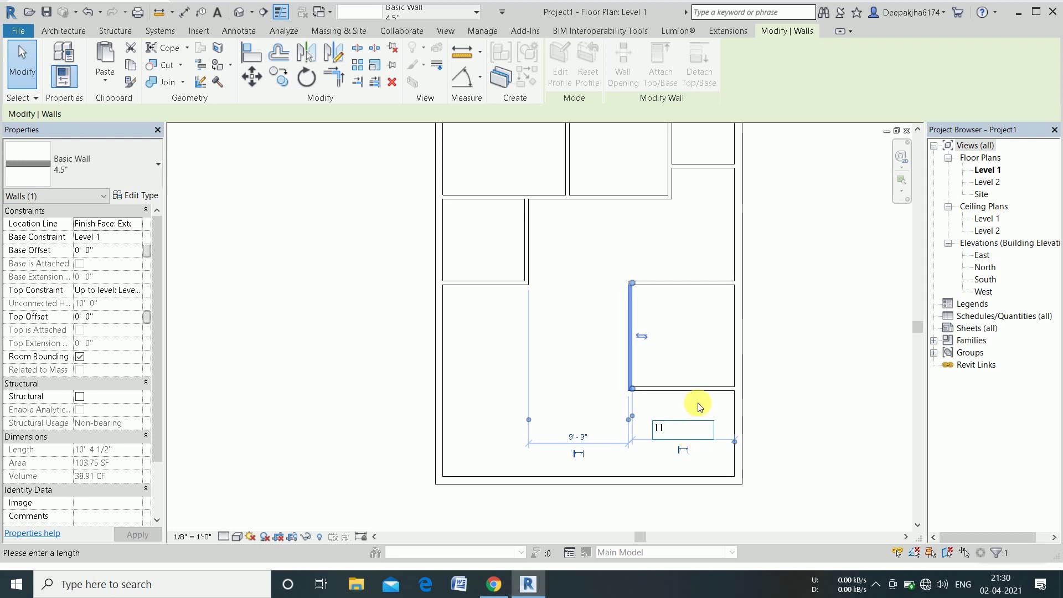
type("'")
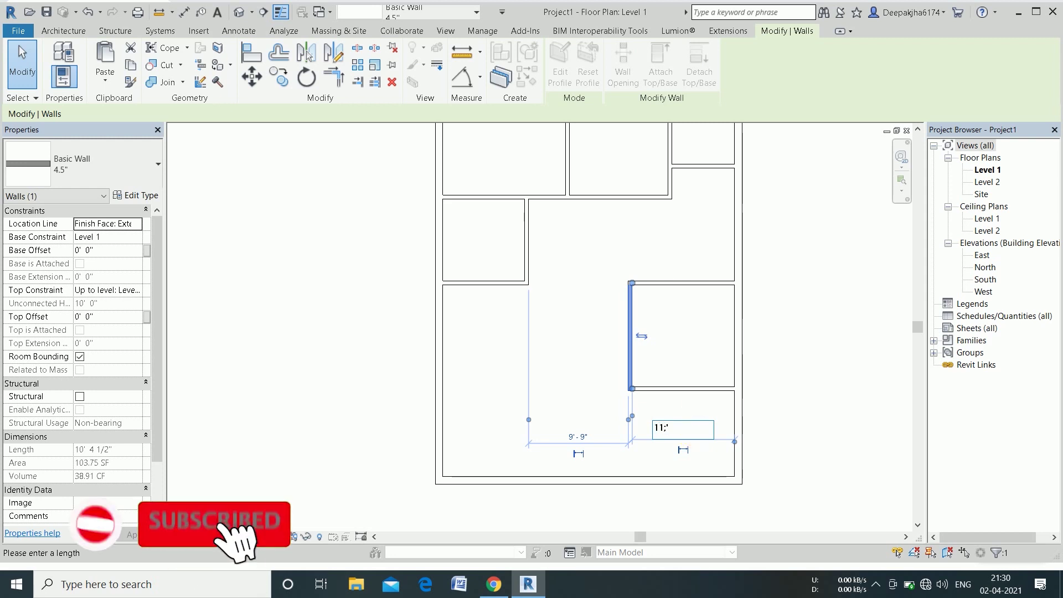
key("Return")
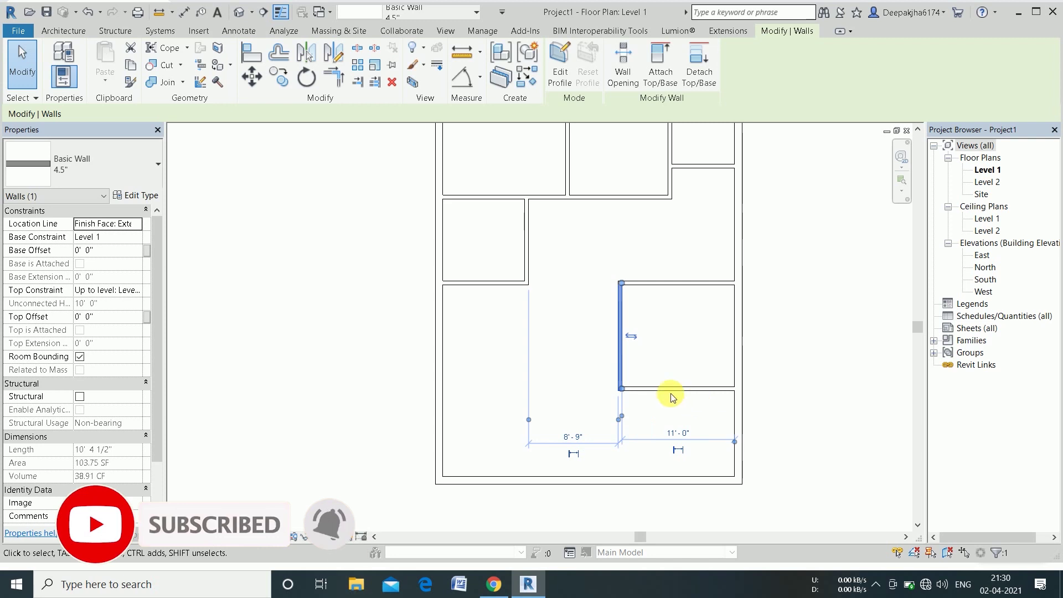
left_click(576, 368)
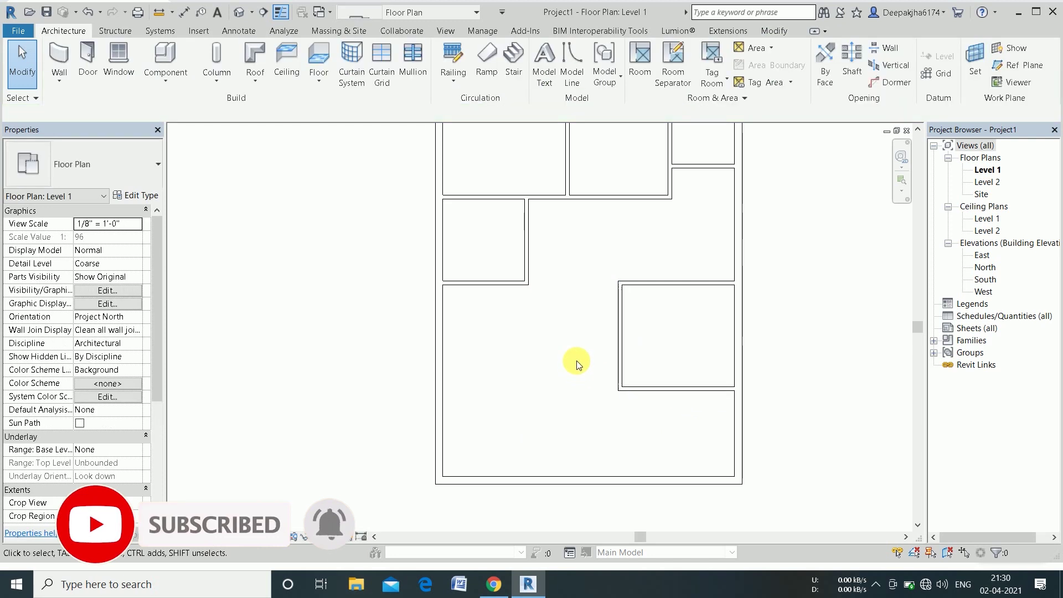
Start a stair with Location Line Run: Left and draw a 10-riser first run.
left_click(513, 64)
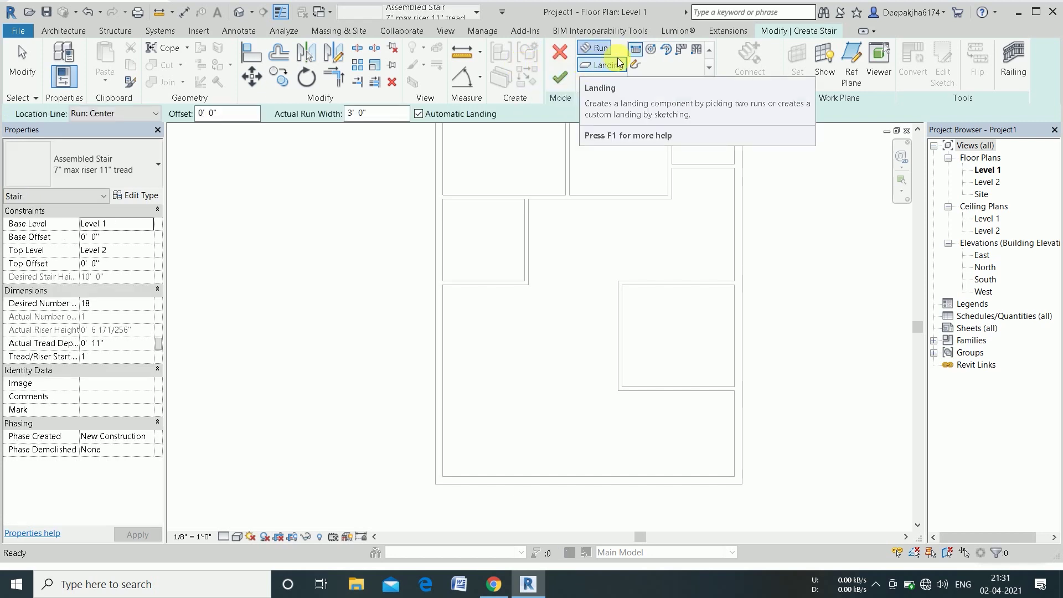
left_click(144, 116)
left_click(123, 135)
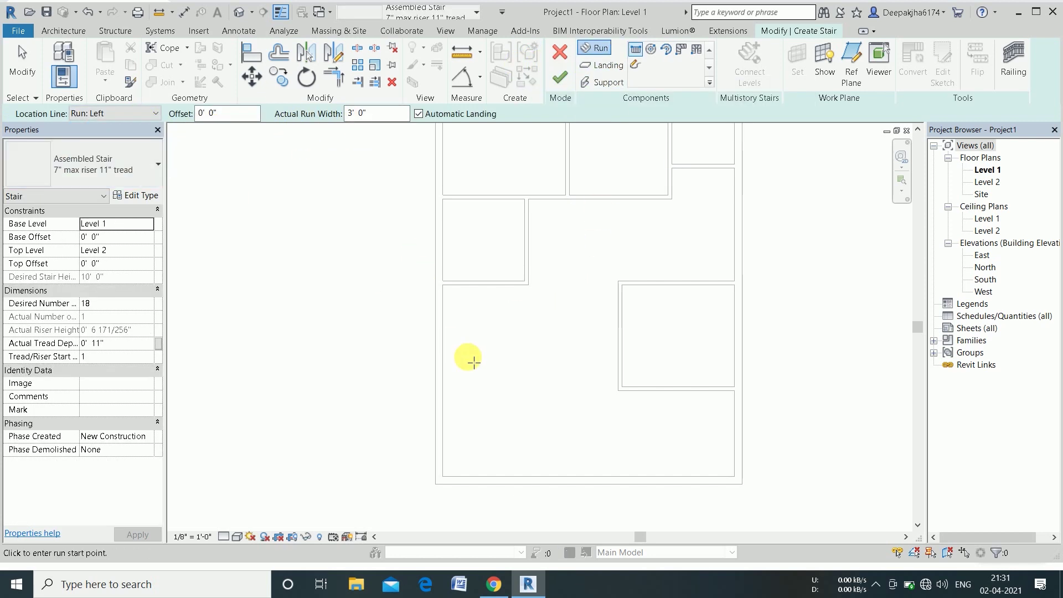
left_click(553, 346)
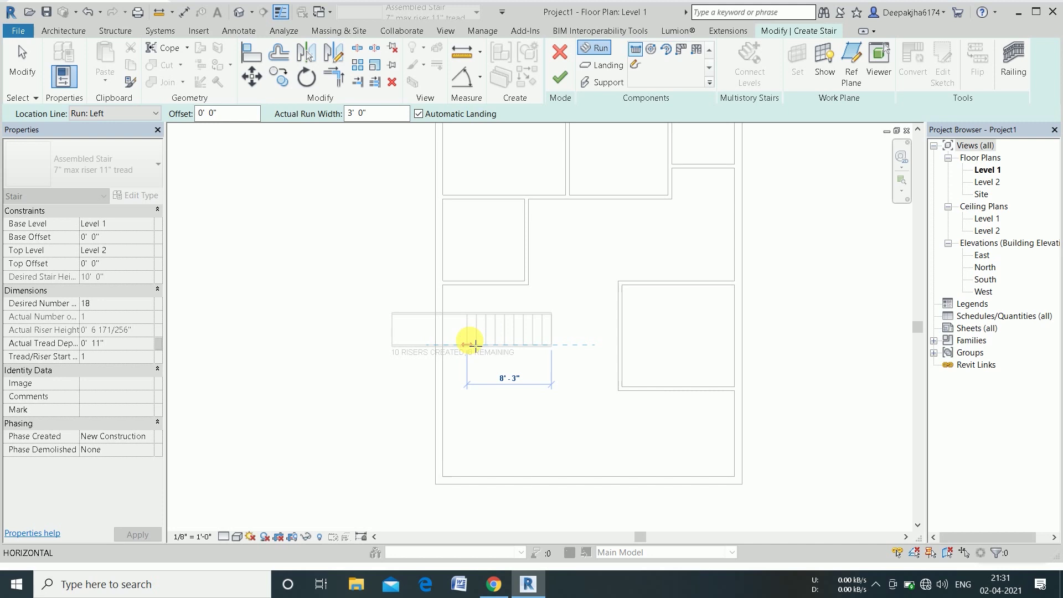
left_click(468, 344)
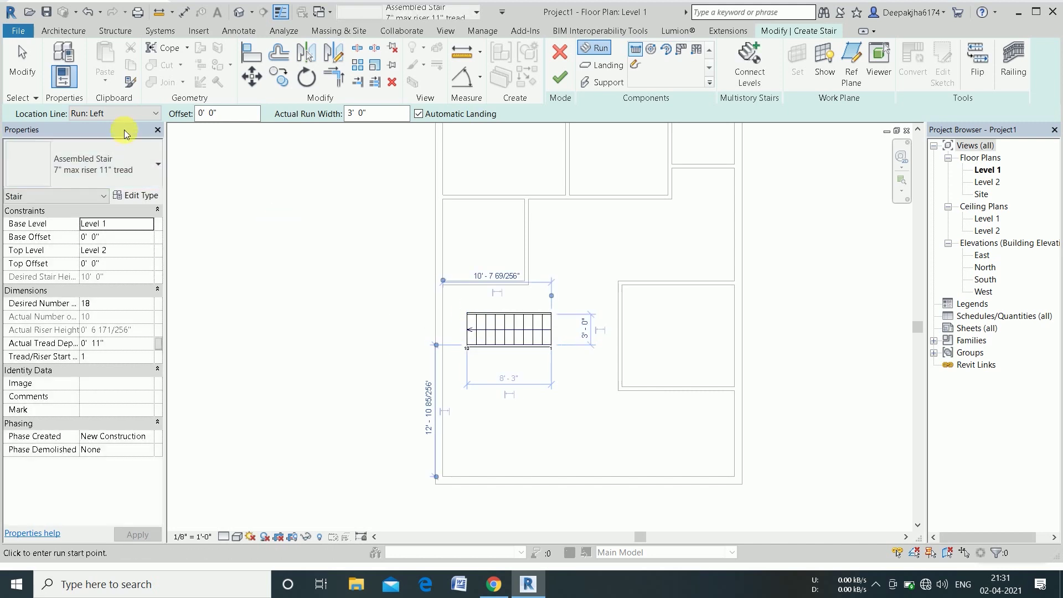
Switch to Run: Right and draw the second run beside it, completing 18 risers.
left_click(127, 113)
left_click(111, 160)
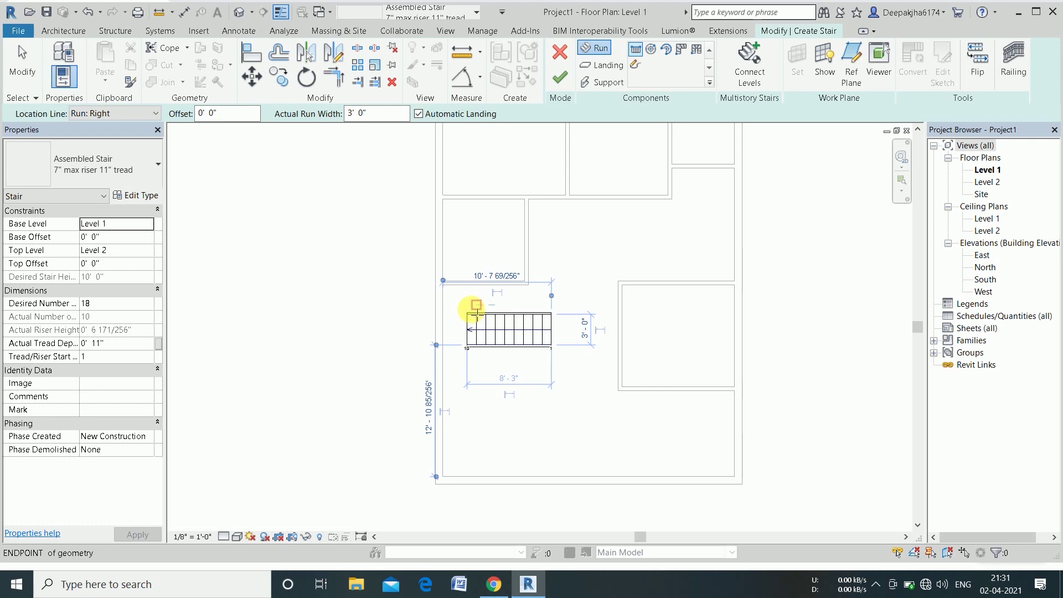
scroll(476, 306, "up", 3)
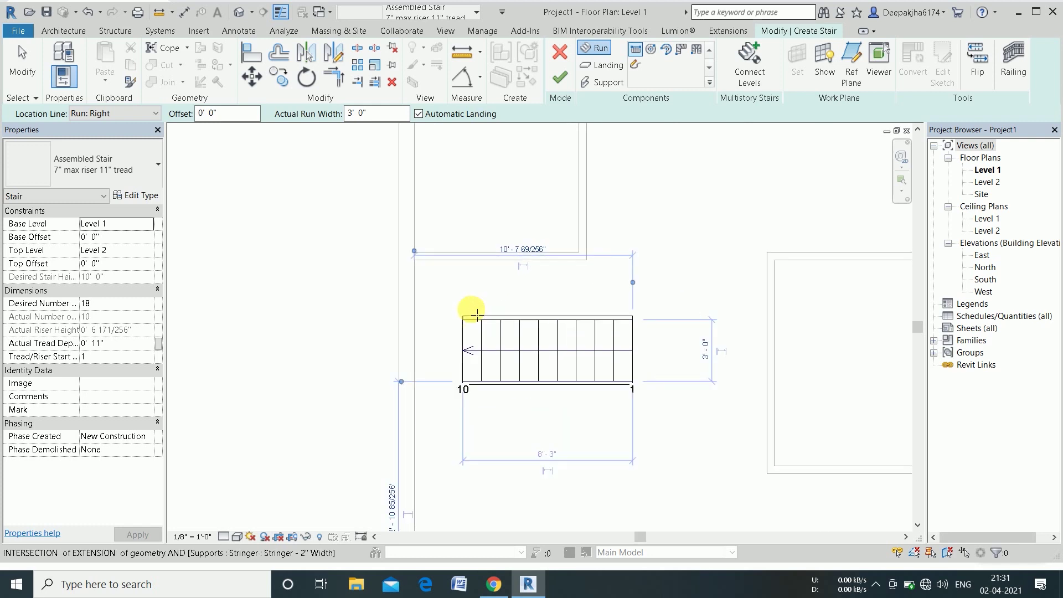
left_click(464, 317)
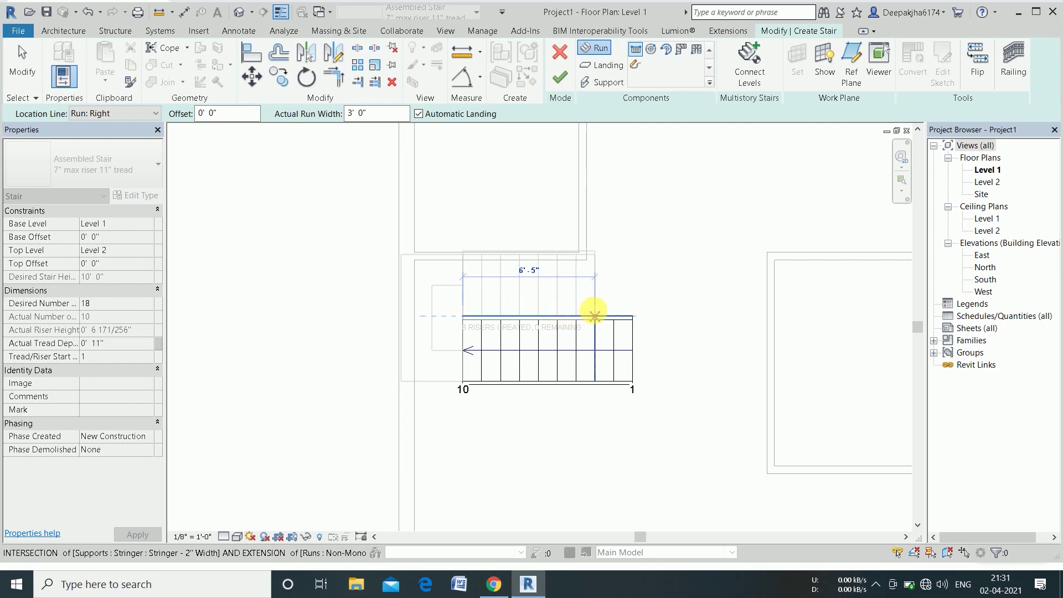
left_click(594, 316)
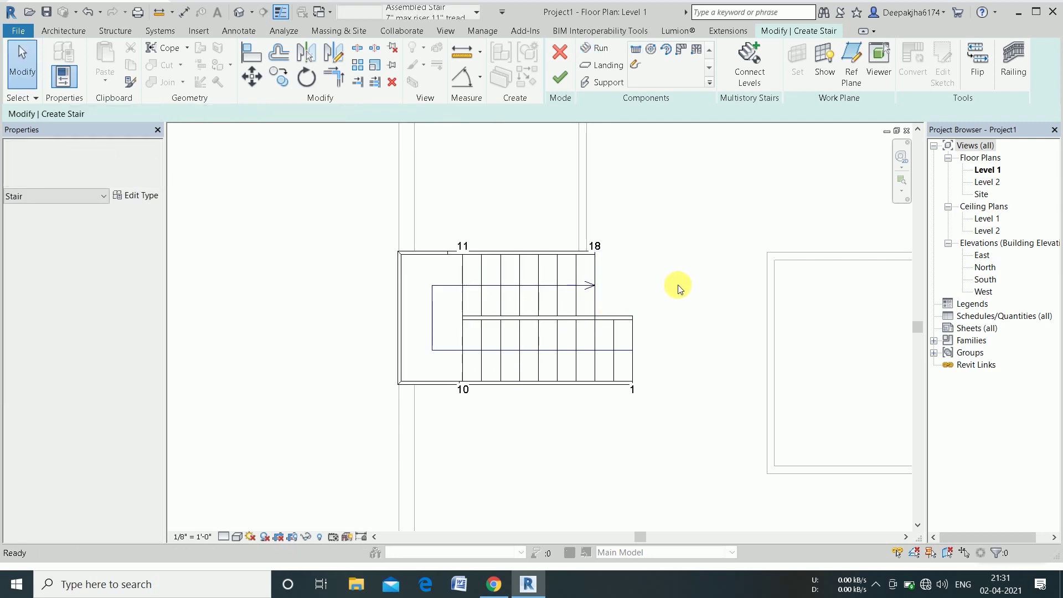
Narrow the landing to the wall line and finish the stair edit.
left_click(404, 354)
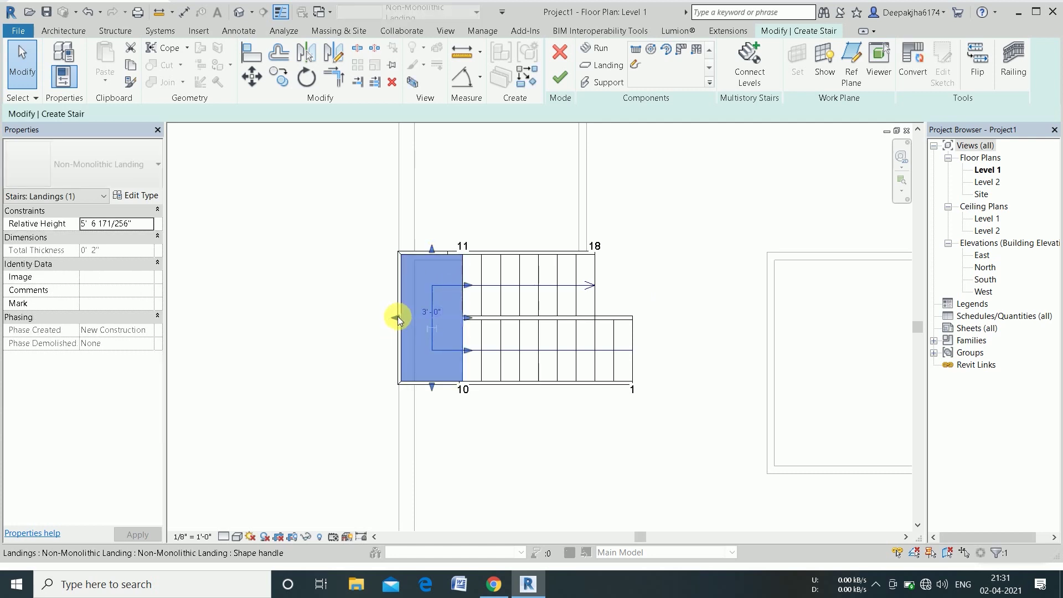
left_click_drag(399, 318, 415, 317)
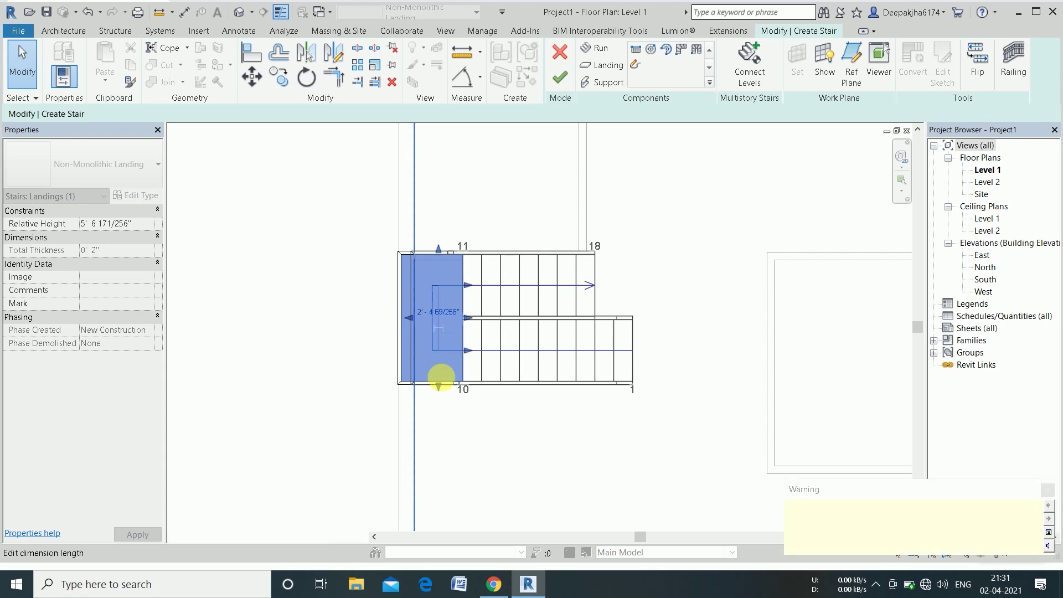
left_click(1048, 491)
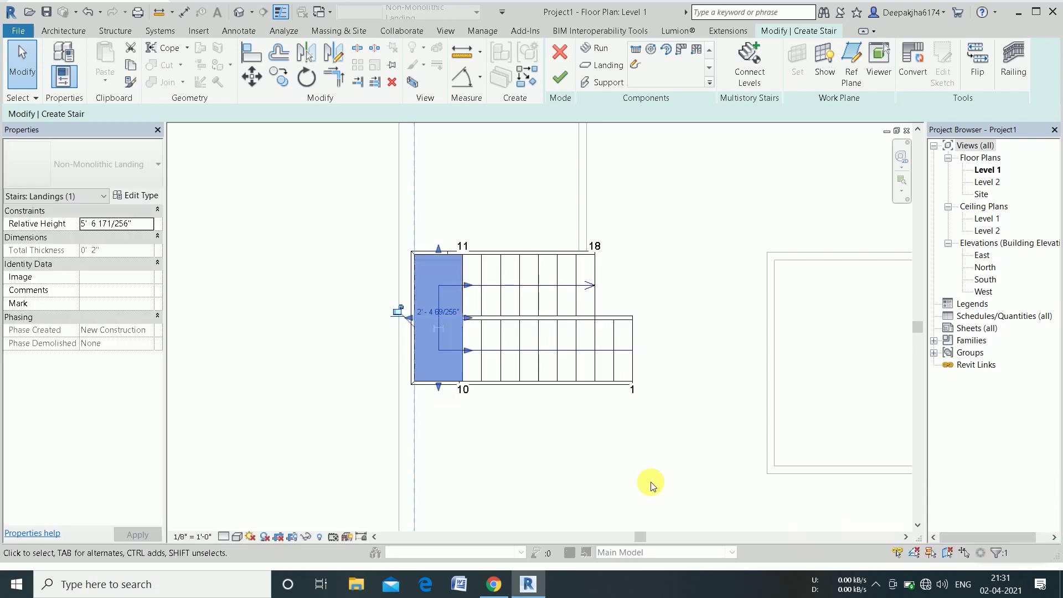
left_click(603, 475)
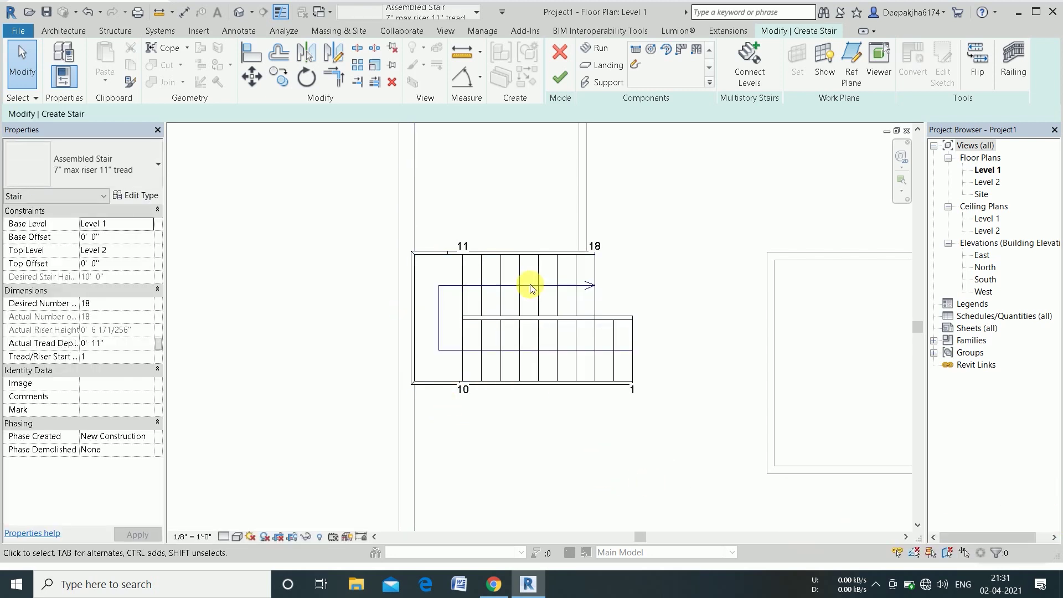
left_click(560, 77)
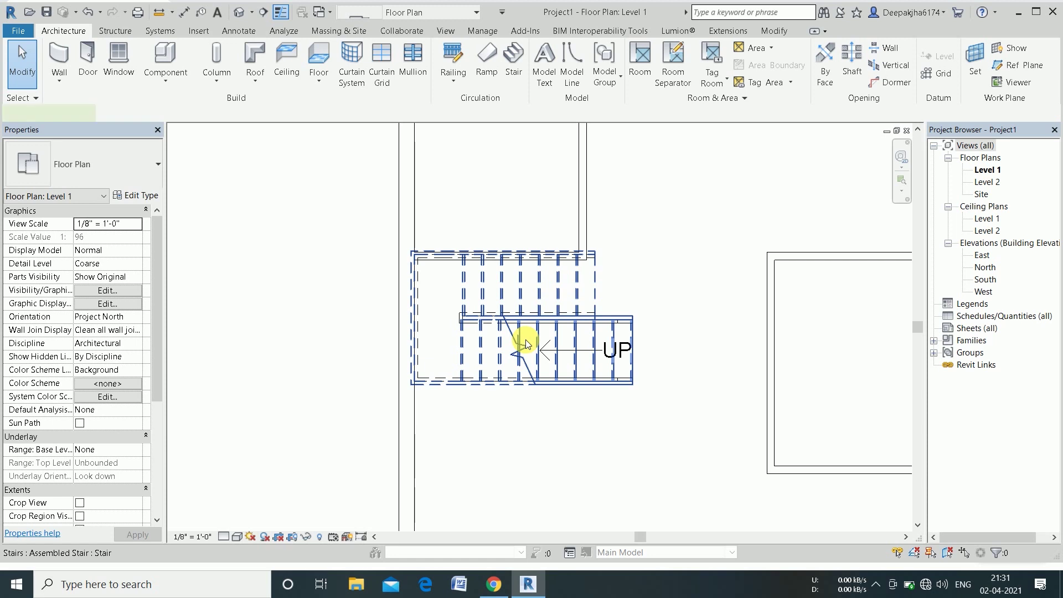
Drag the finished stair slightly downward.
left_click(525, 344)
left_click_drag(526, 344, 526, 351)
left_click(625, 271)
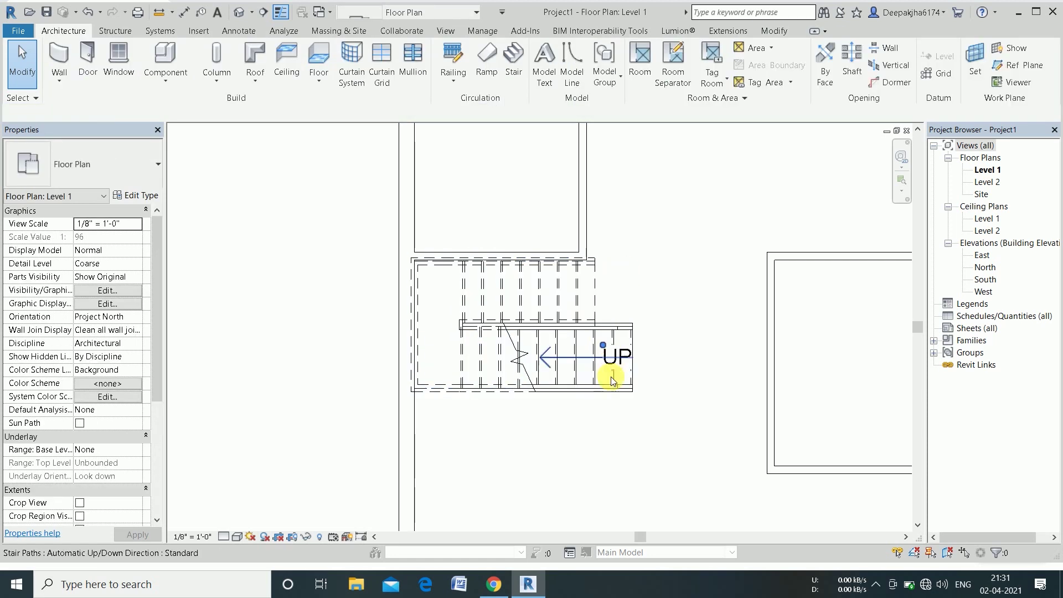
scroll(606, 404, "up", 1)
scroll(612, 433, "down", 2)
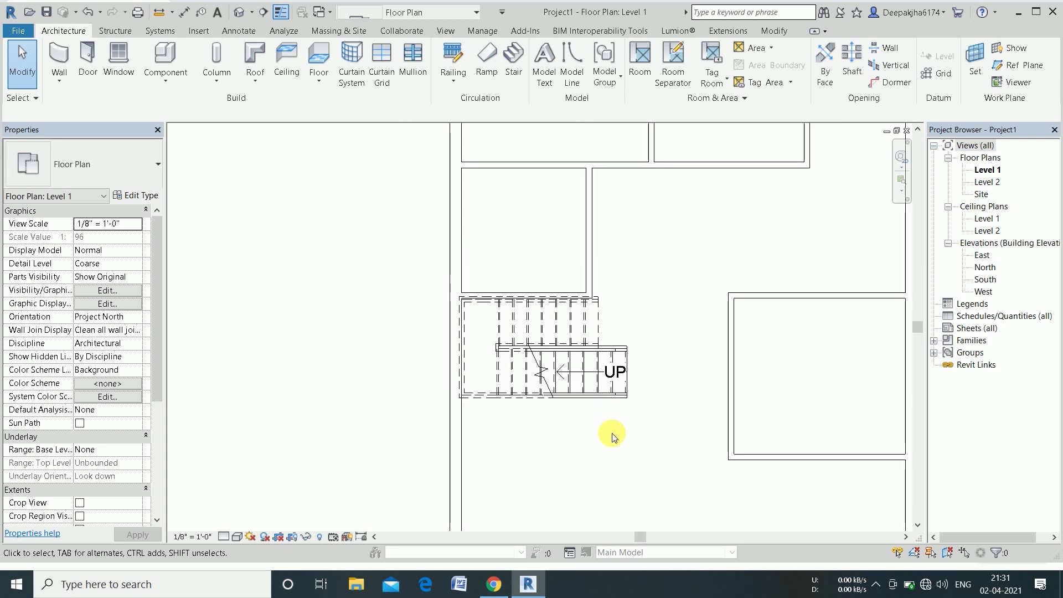
Draw a wall along the stair's lower edge, from its lower corner to its right end.
left_click(59, 55)
left_click(461, 398)
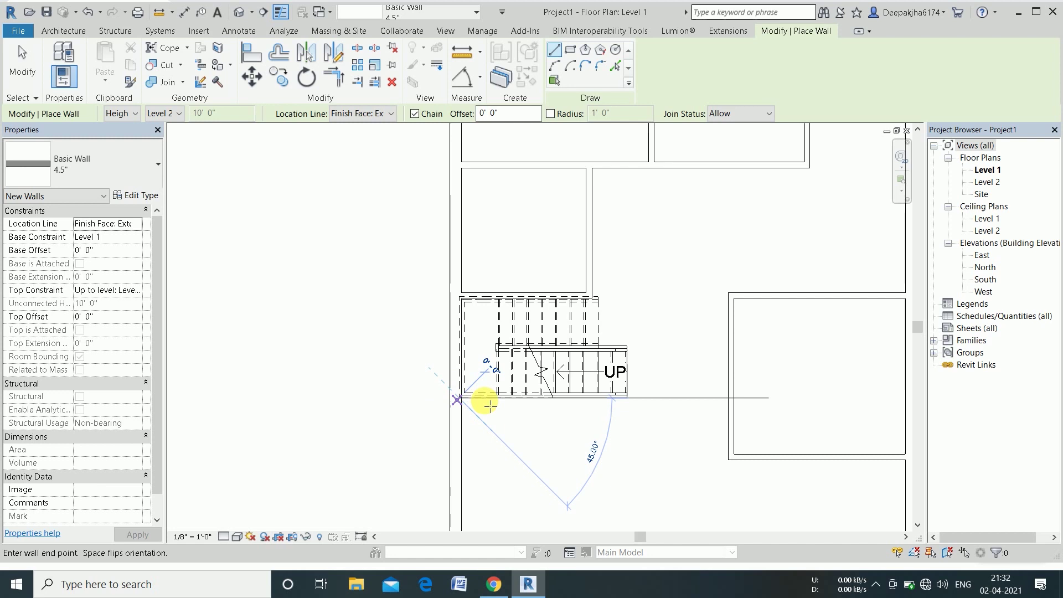
left_click(638, 398)
key("Escape")
key("Escape")
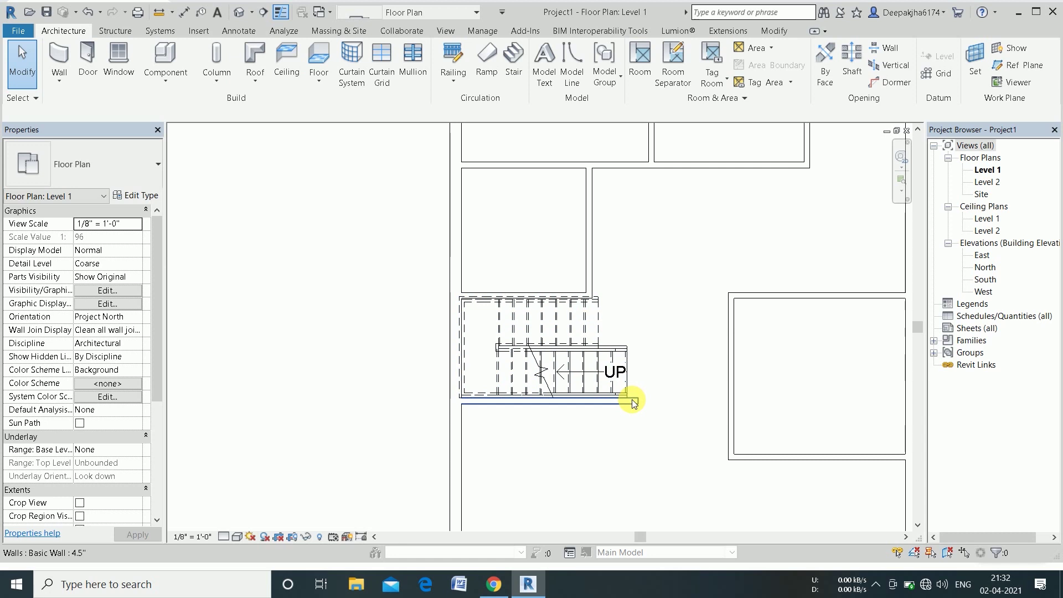
left_click(634, 401)
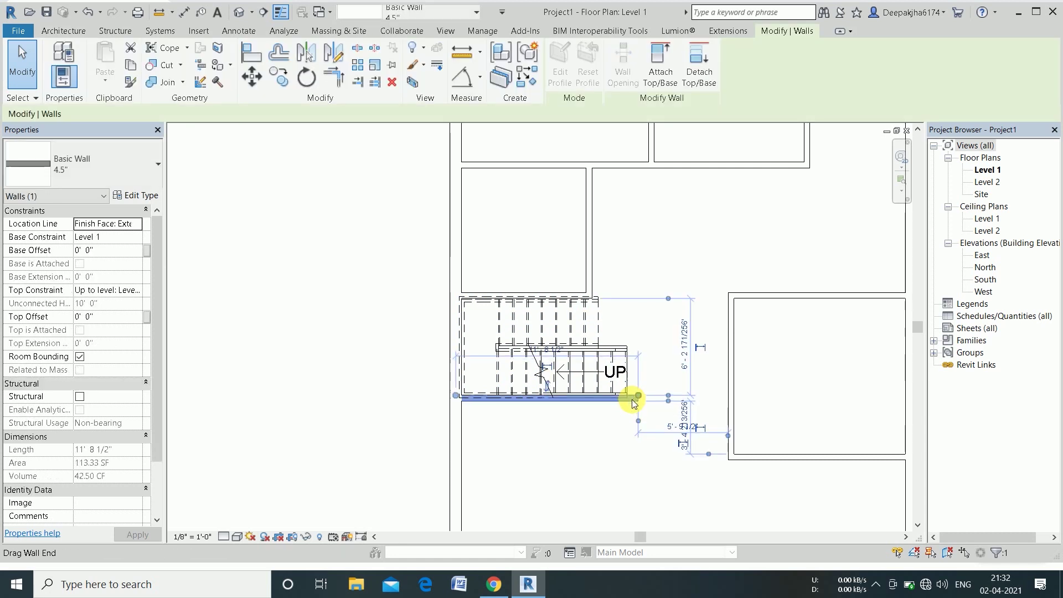
left_click(591, 450)
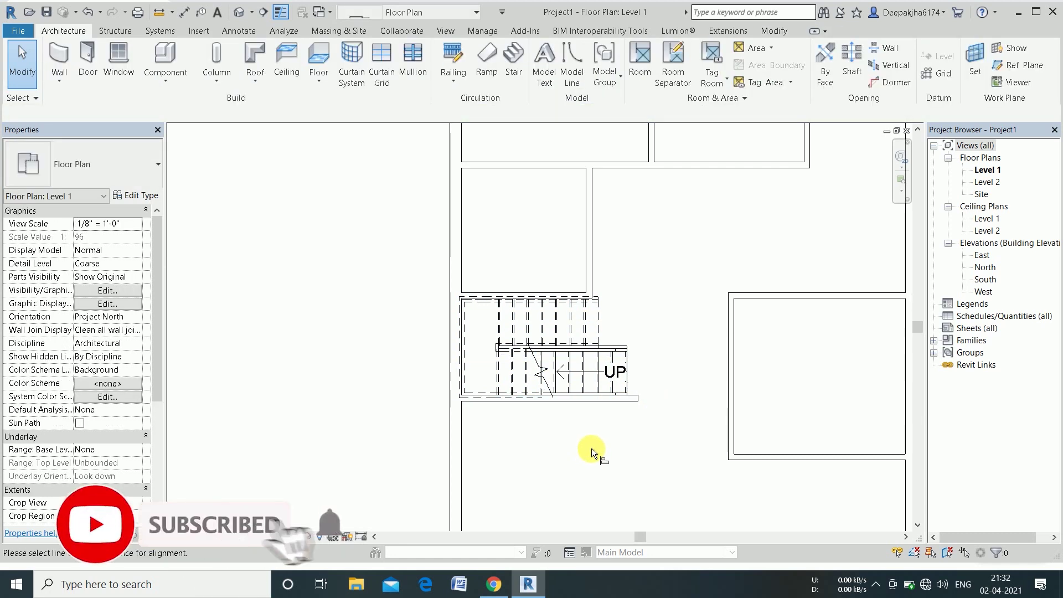
Try the Align tool, cancel it, and zoom out to the whole plan.
key("l")
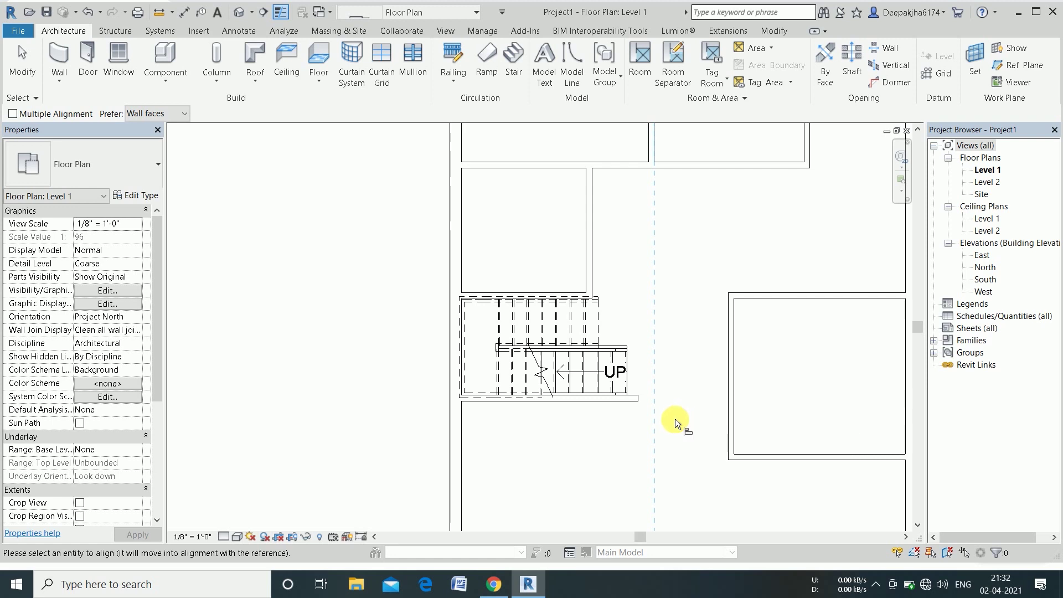
key("Escape")
key("Escape")
scroll(648, 315, "down", 2)
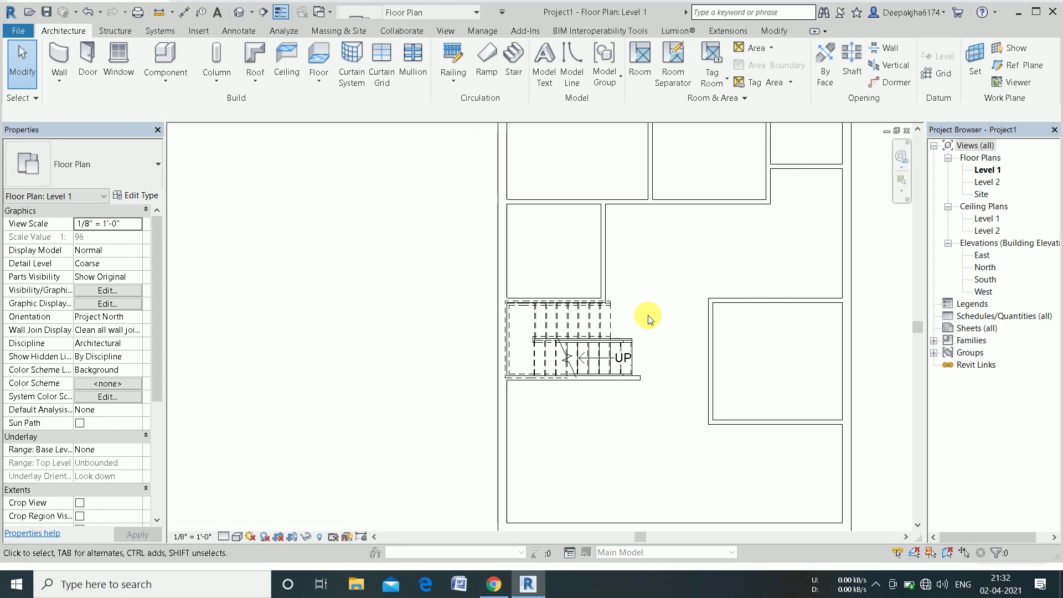
scroll(648, 315, "down", 1)
scroll(647, 316, "down", 1)
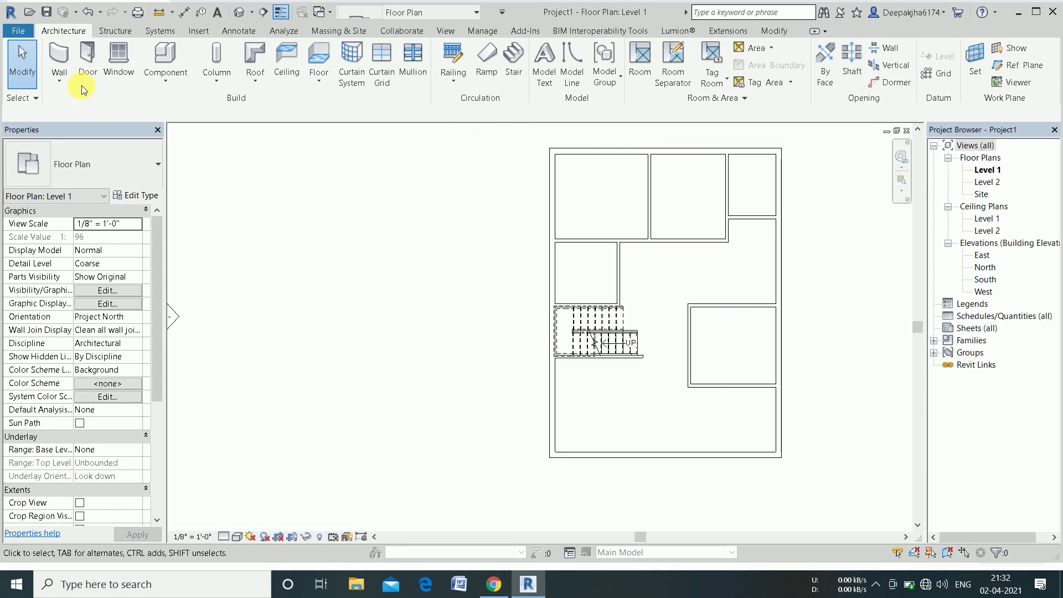
Draw a vertical wall from the lower-right room's corner down to the bottom wall.
left_click(59, 56)
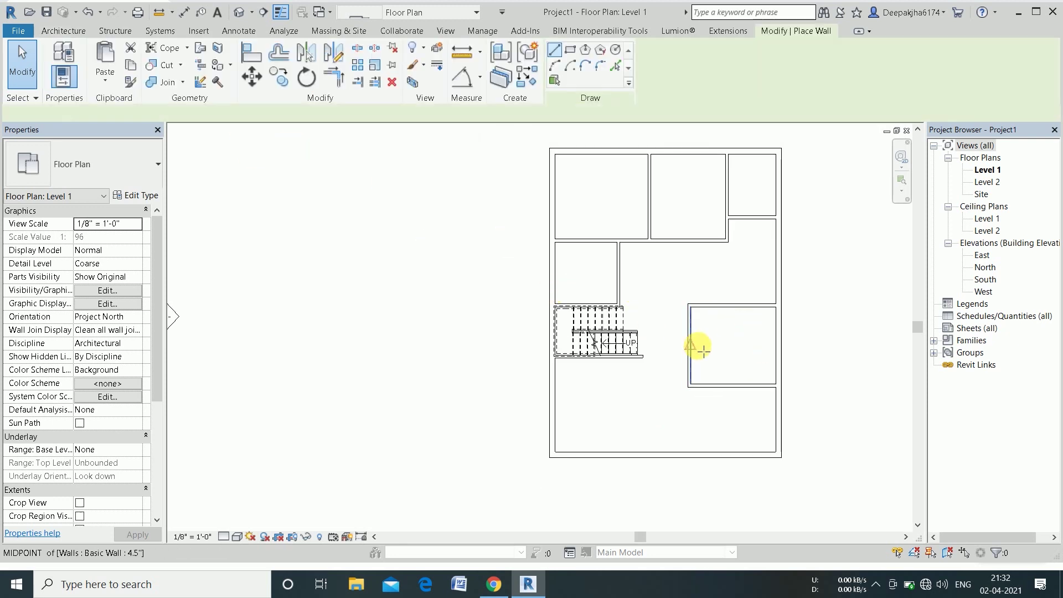
left_click(689, 388)
left_click(689, 450)
key("Escape")
key("Escape")
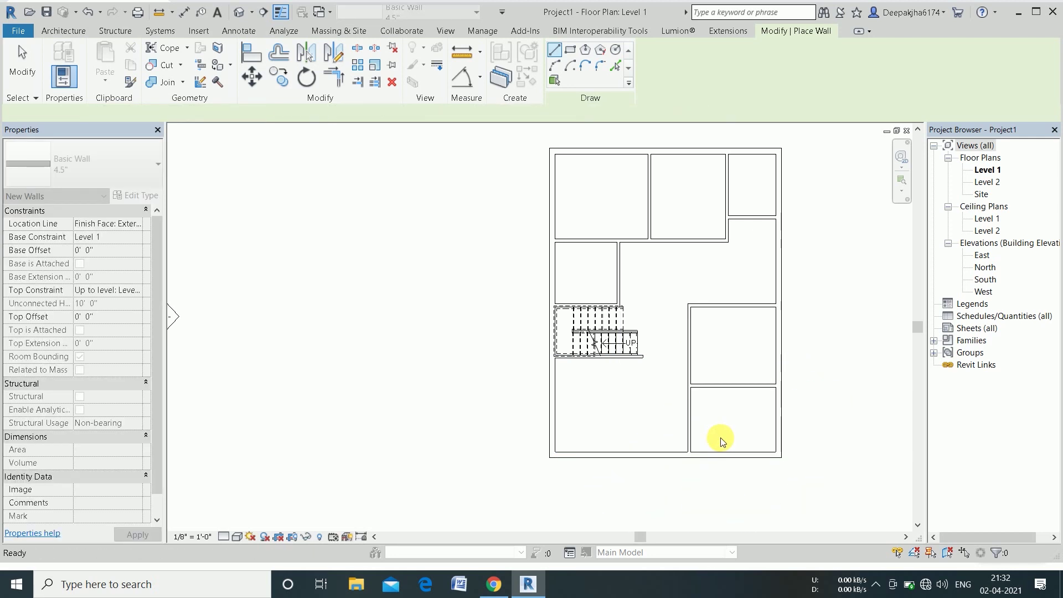
key("Escape")
Split the right exterior wall and delete its lower piece and the room's bottom wall.
key("s")
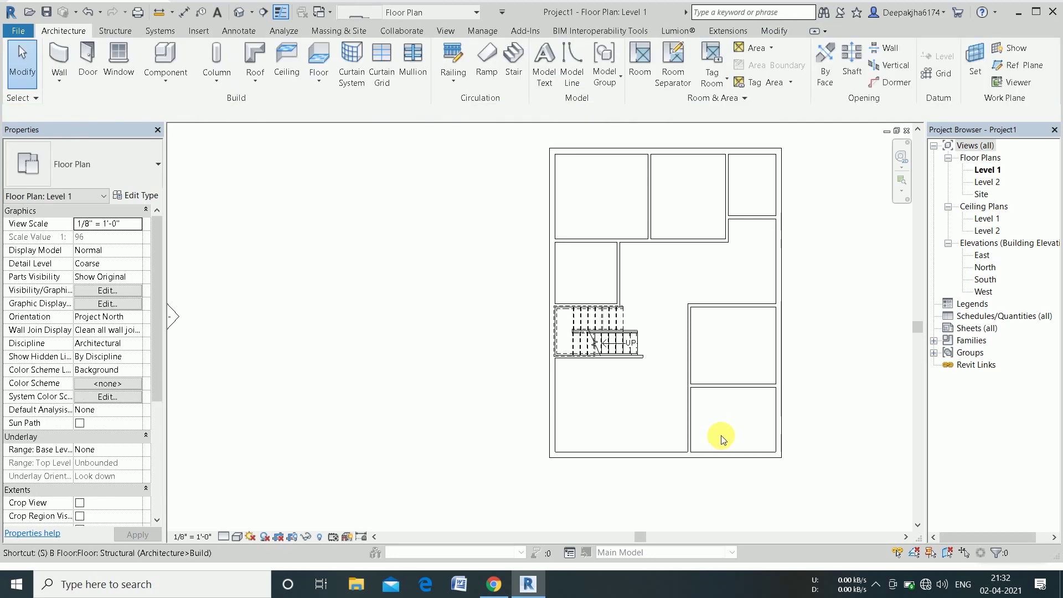
key("l")
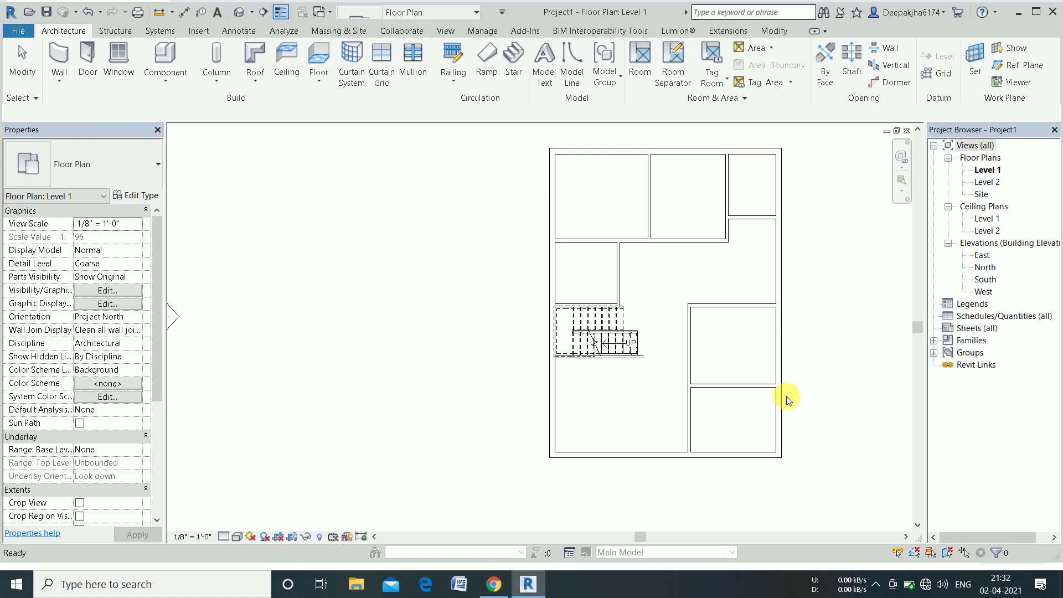
left_click(781, 387)
key("Escape")
left_click(781, 410)
key("Delete")
left_click(779, 452)
key("Delete")
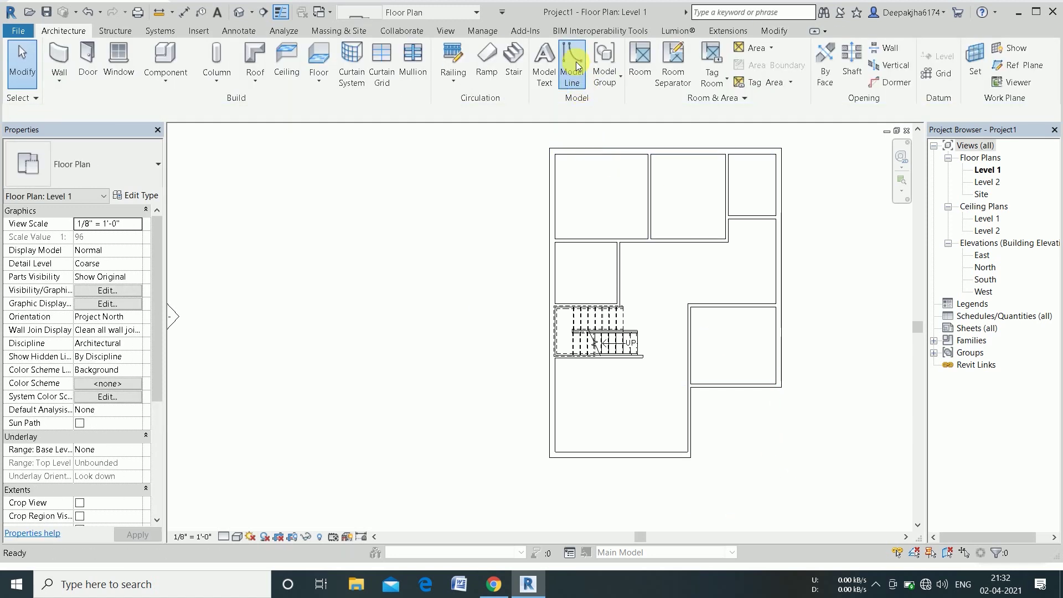
Trace the cut-away lower-right area with <Overhead> style model lines, including the 11'-9" bottom edge.
left_click(576, 66)
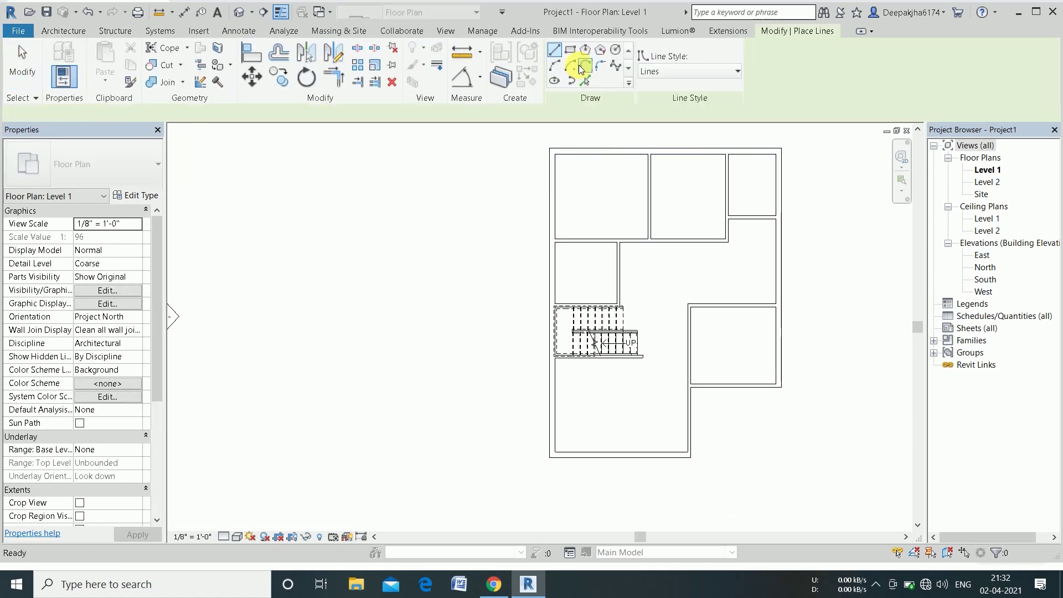
left_click(664, 69)
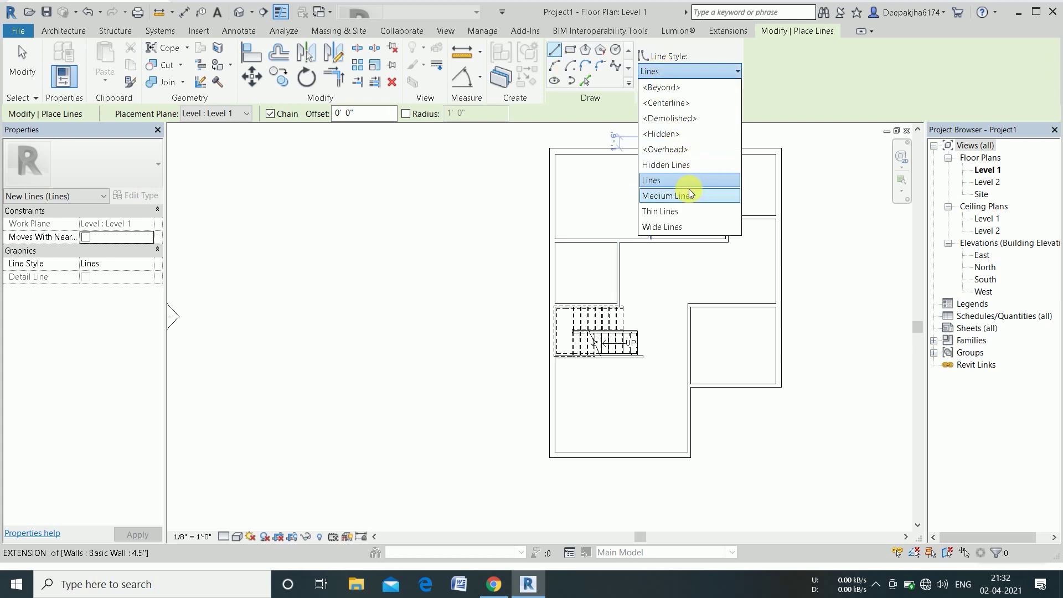
left_click(676, 151)
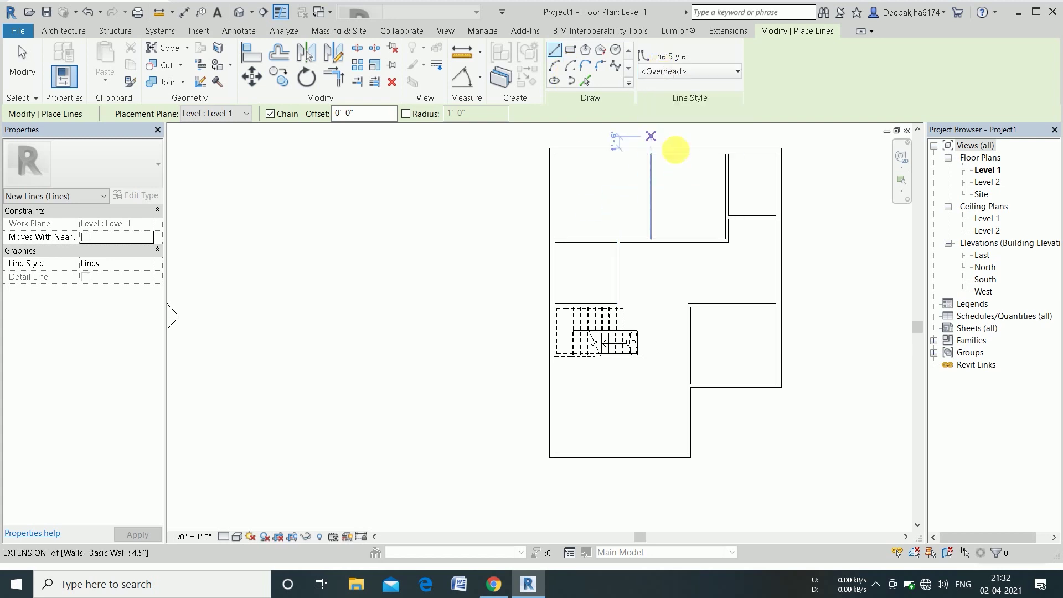
left_click(698, 467)
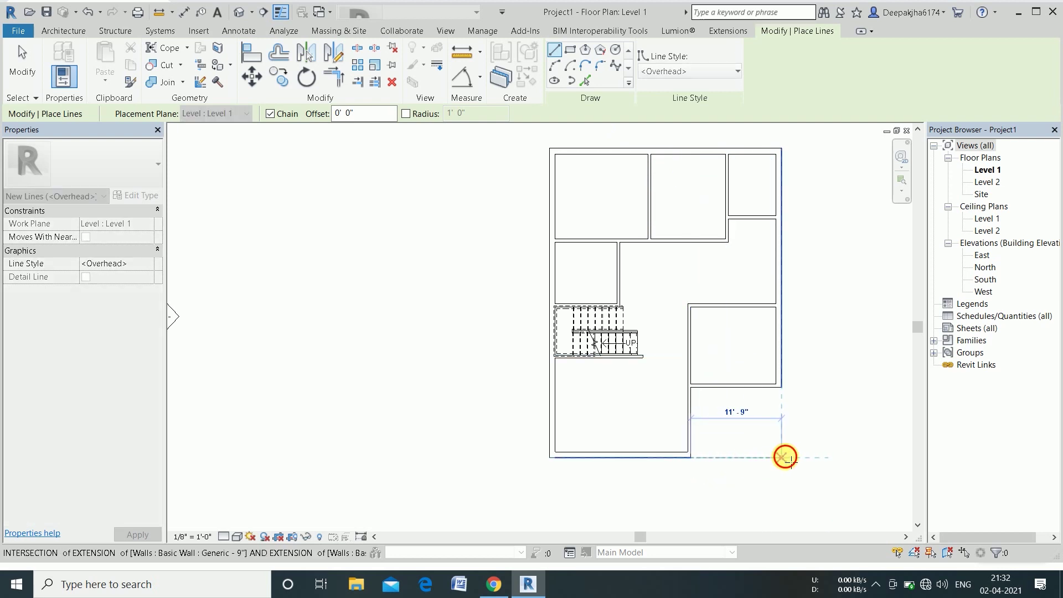
left_click(783, 458)
left_click(782, 388)
key("Escape")
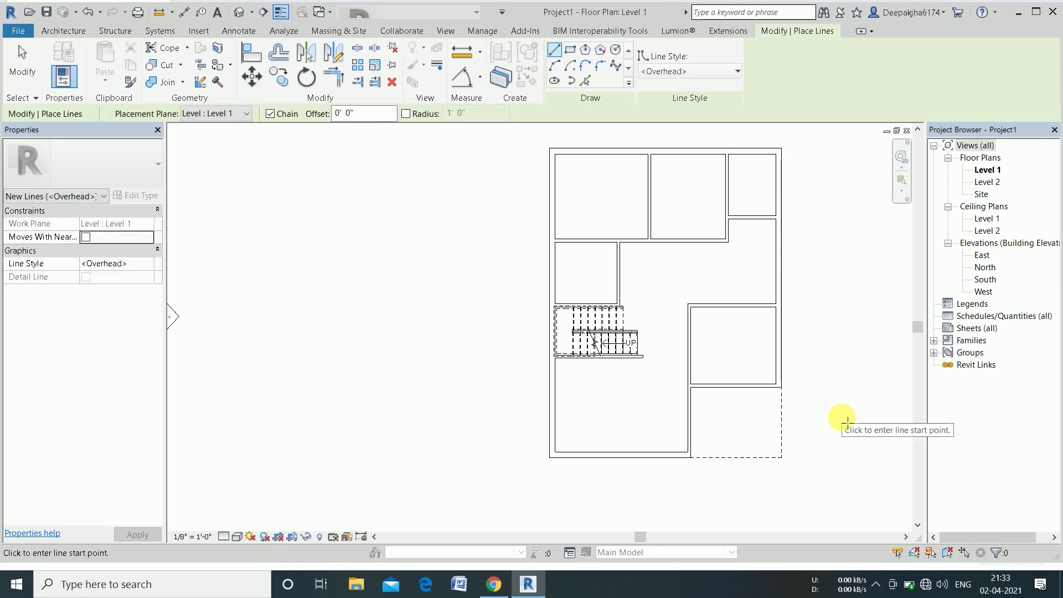
key("Escape")
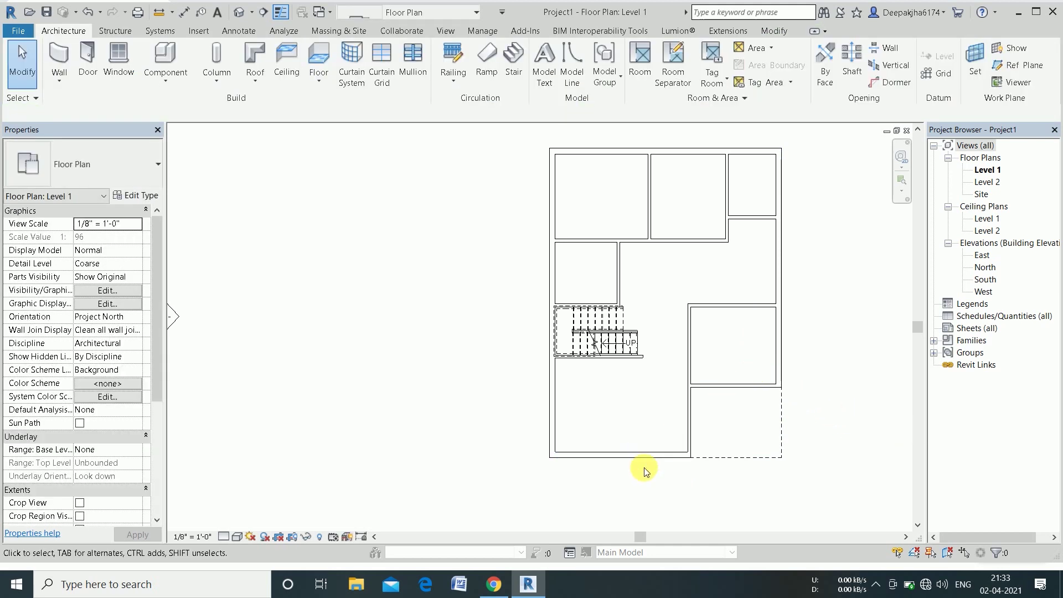
scroll(645, 471, "down", 1)
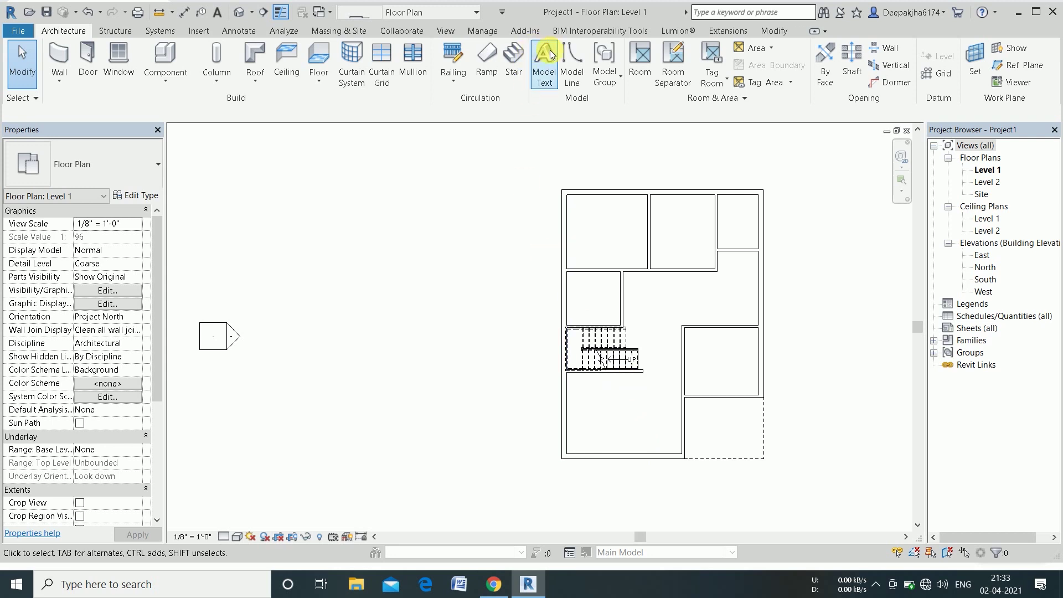
left_click(673, 55)
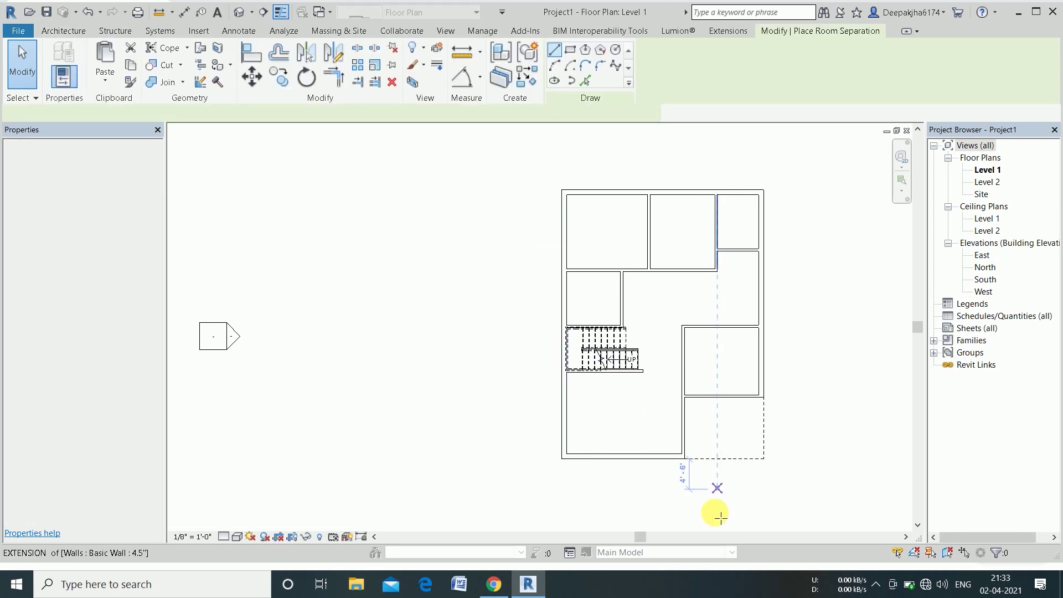
Draw room separation lines along the bottom and right edges of the lower-right area.
left_click(691, 467)
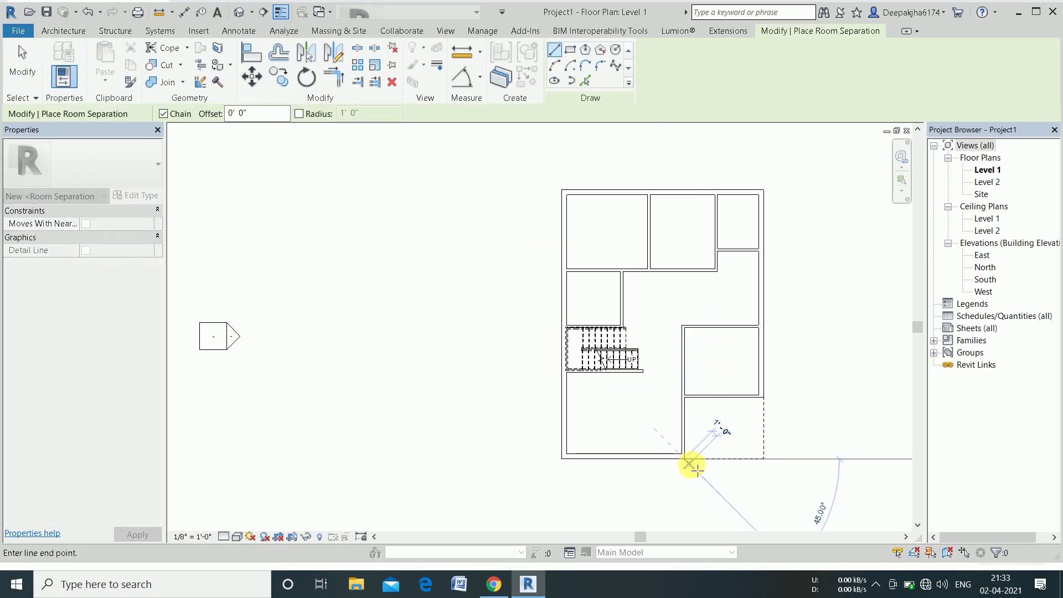
left_click(764, 458)
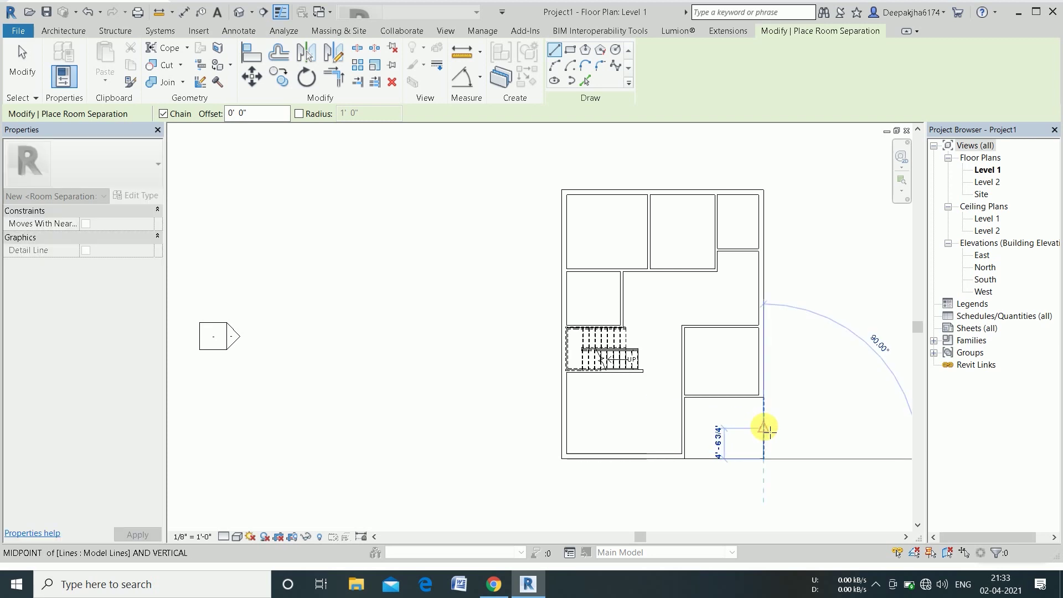
left_click(764, 402)
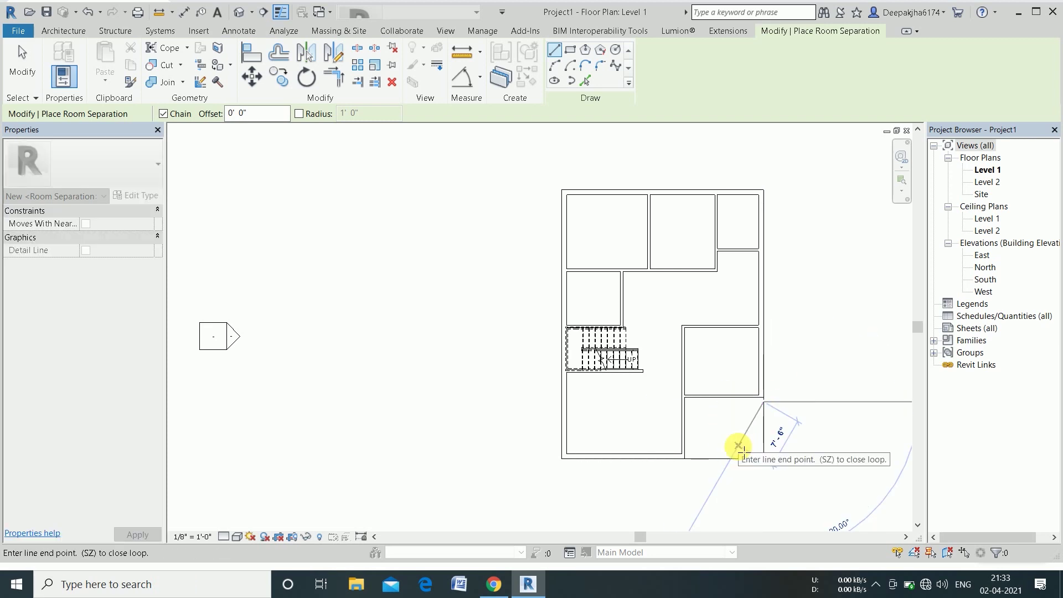
key("Escape")
key("Escape")
left_click(761, 438)
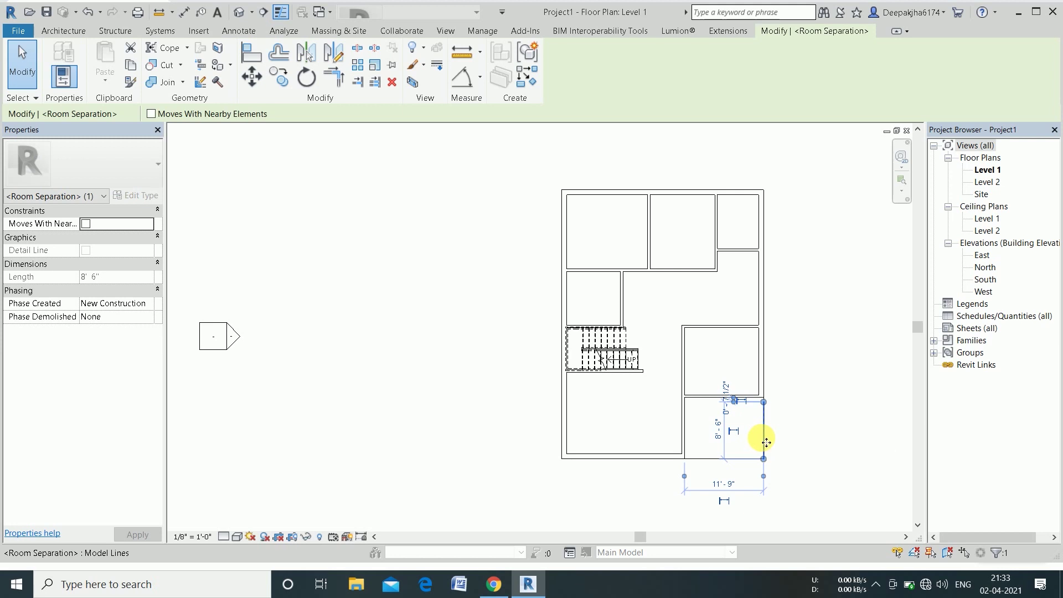
left_click(468, 296)
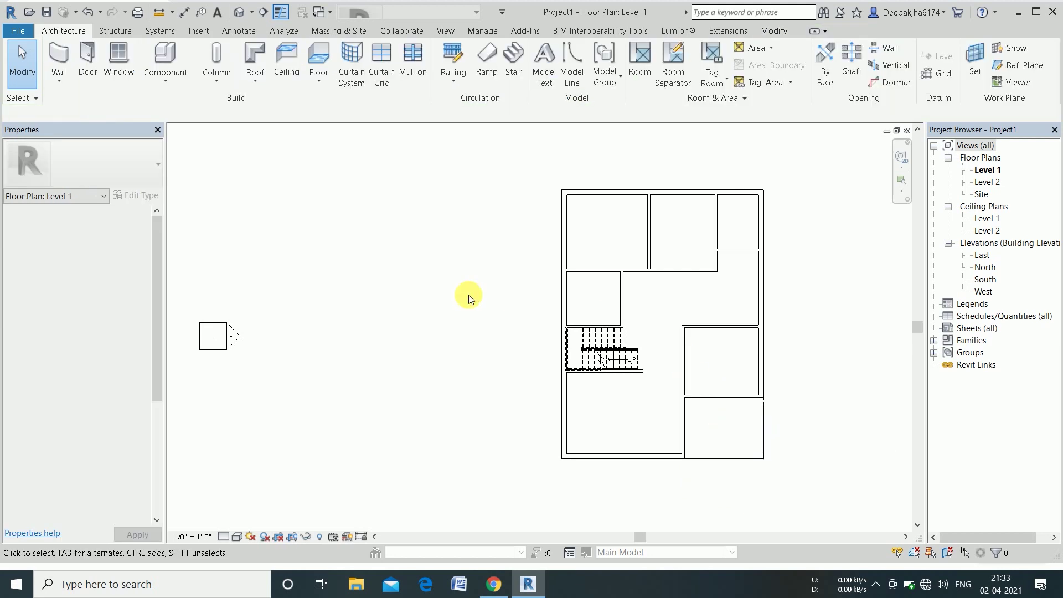
Filter a window selection to Room Separation lines only and drag one line's endpoint up.
mouse_move(792, 376)
left_mouse_down()
mouse_move(704, 476)
mouse_move(664, 496)
left_mouse_up()
left_click(560, 62)
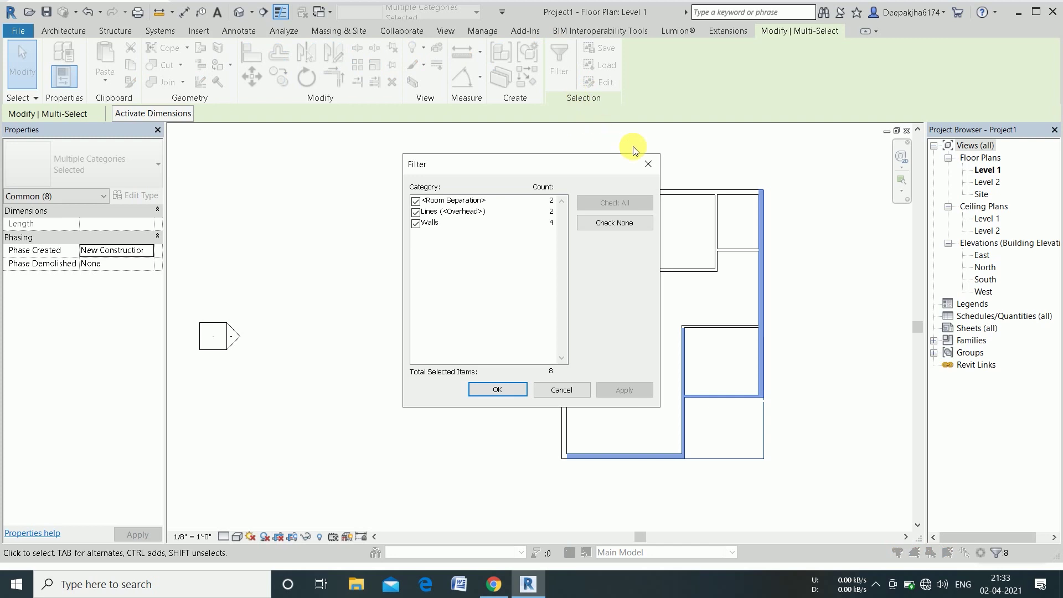
left_click(619, 224)
left_click(416, 200)
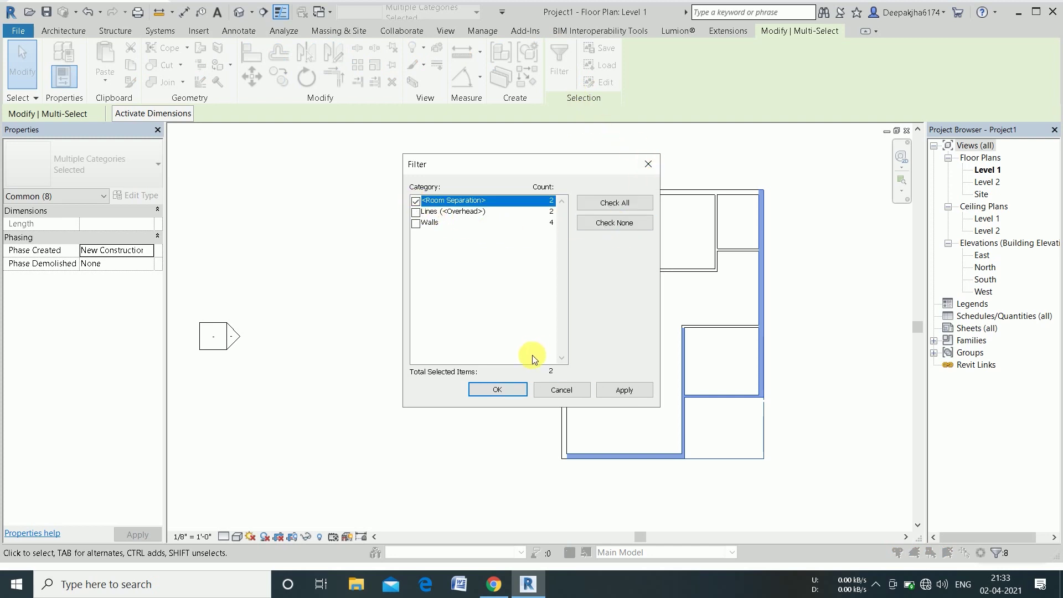
left_click(497, 389)
scroll(780, 407, "up", 2)
scroll(765, 402, "up", 2)
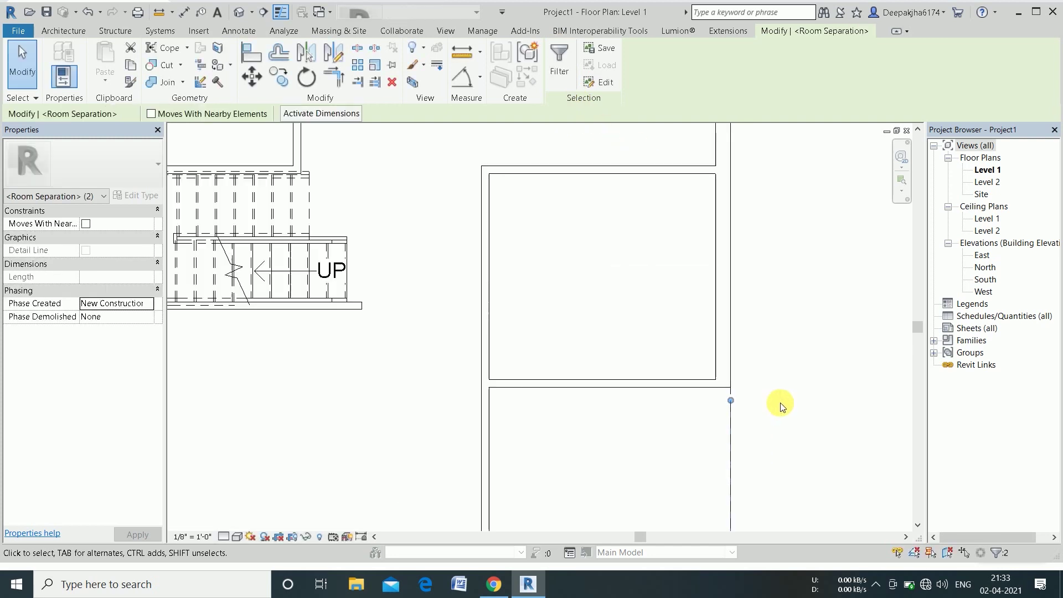
left_click_drag(731, 400, 731, 384)
left_click(782, 362)
scroll(783, 309, "down", 2)
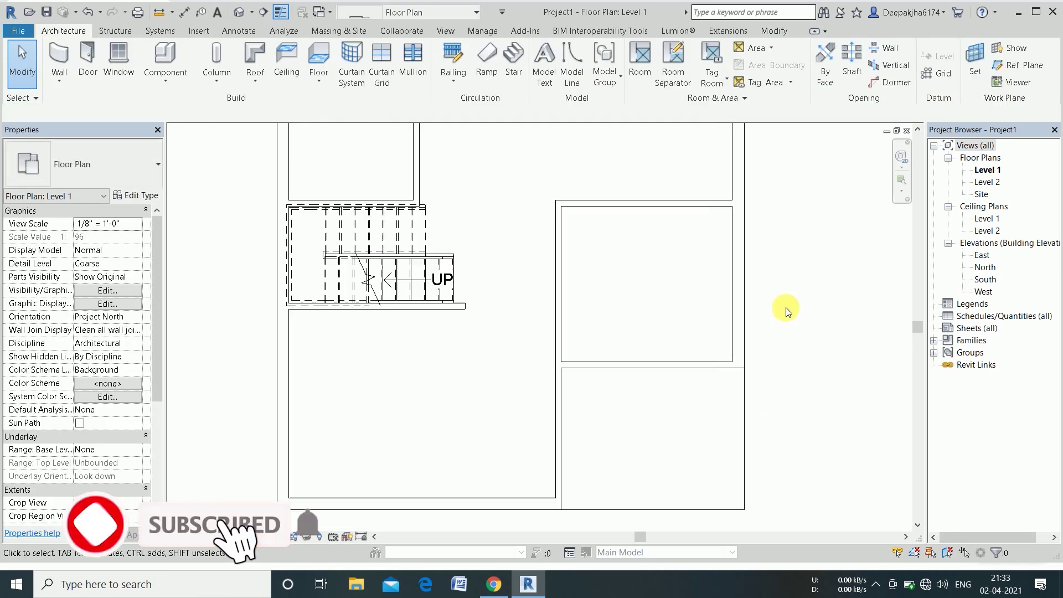
Draw a room separation line from the stair's end across to the opposite wall.
scroll(783, 309, "down", 2)
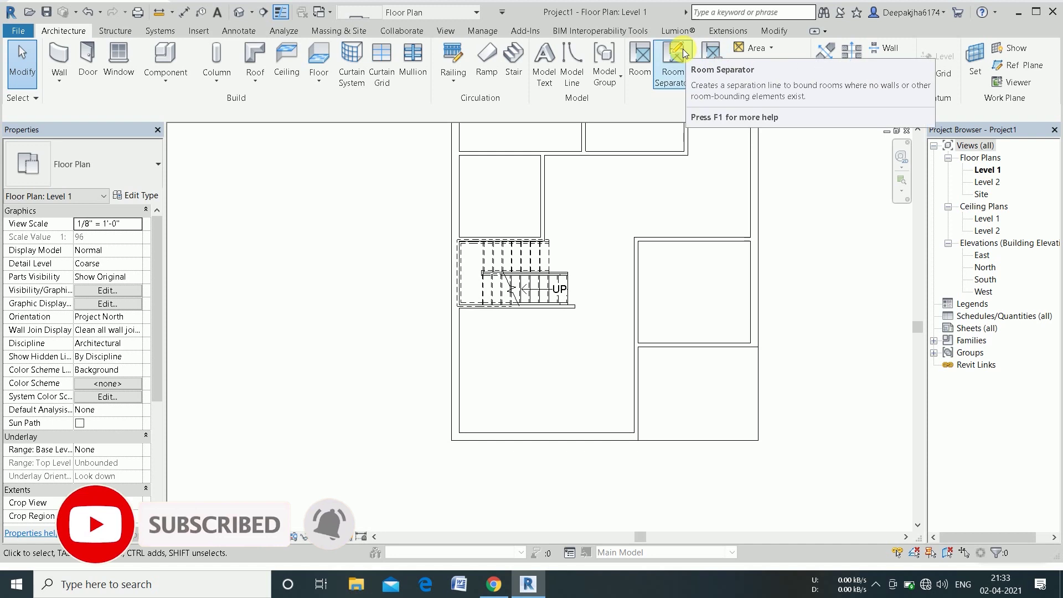
left_click(673, 61)
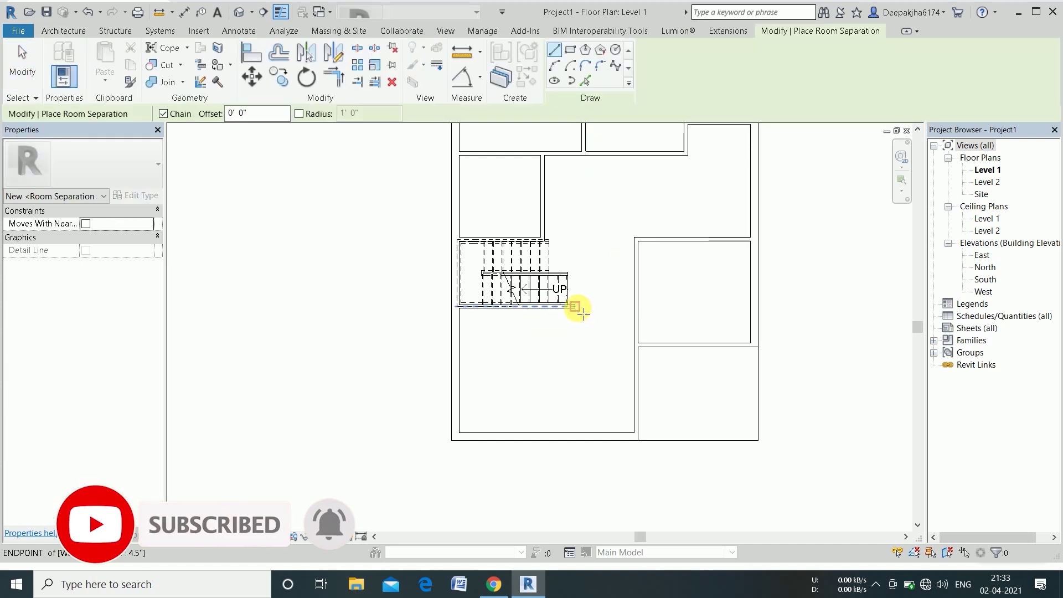
scroll(576, 307, "up", 3)
scroll(584, 310, "up", 3)
left_click(564, 312)
left_click(802, 315)
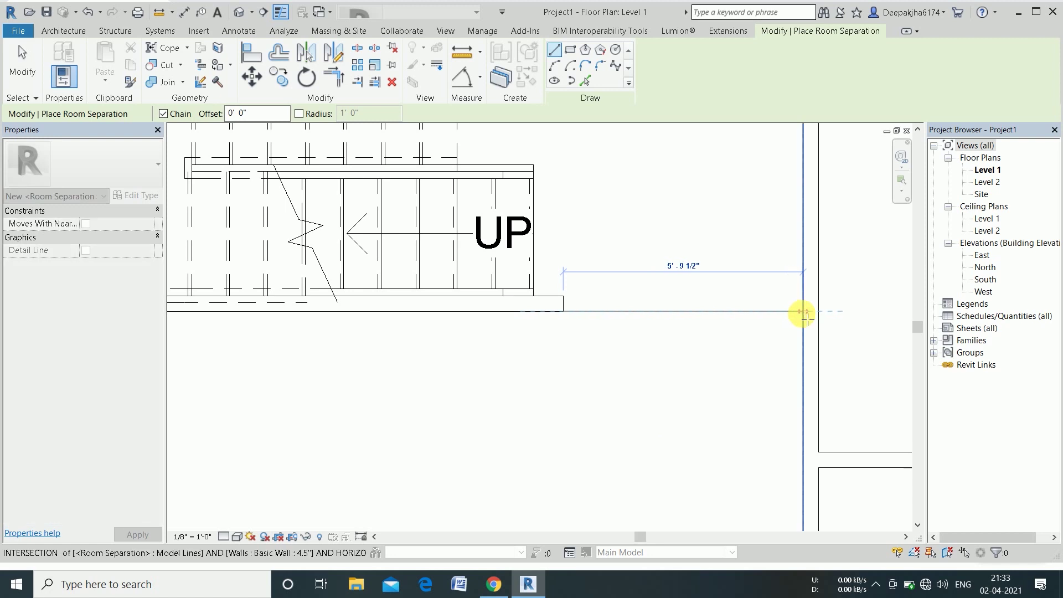
key("Escape")
key("Escape")
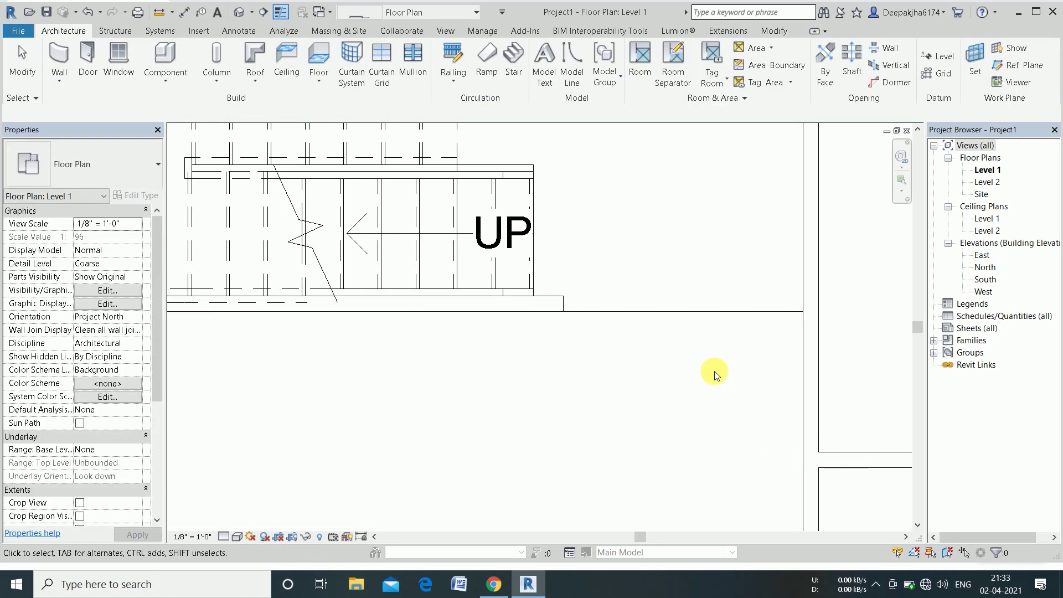
Draw a separation line across the upper rooms between the two wall corners.
scroll(720, 376, "down", 3)
scroll(715, 375, "down", 2)
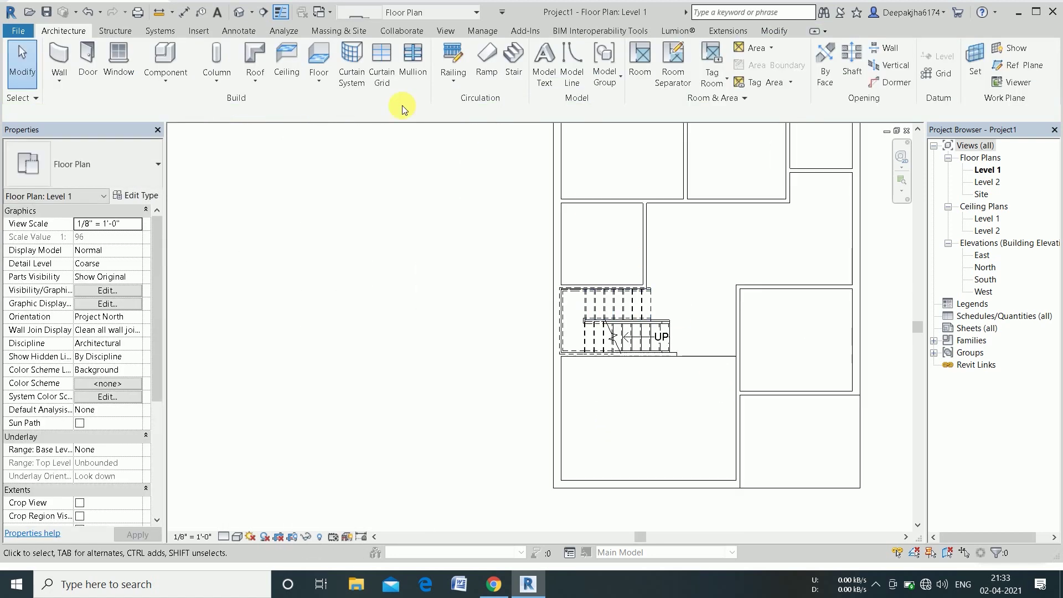
left_click(673, 65)
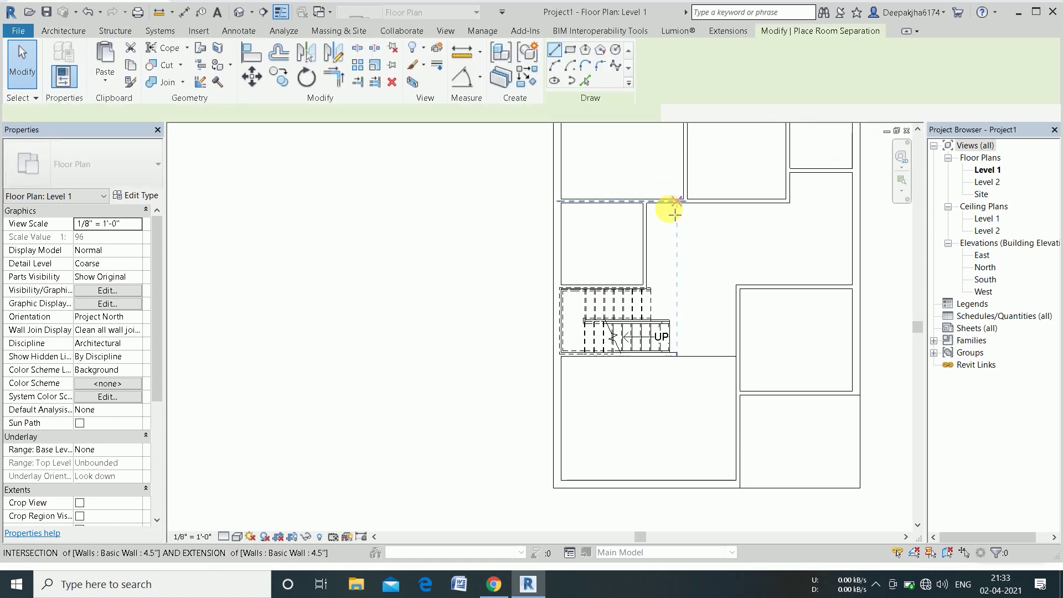
scroll(687, 277, "up", 2)
scroll(720, 283, "up", 1)
left_click(767, 288)
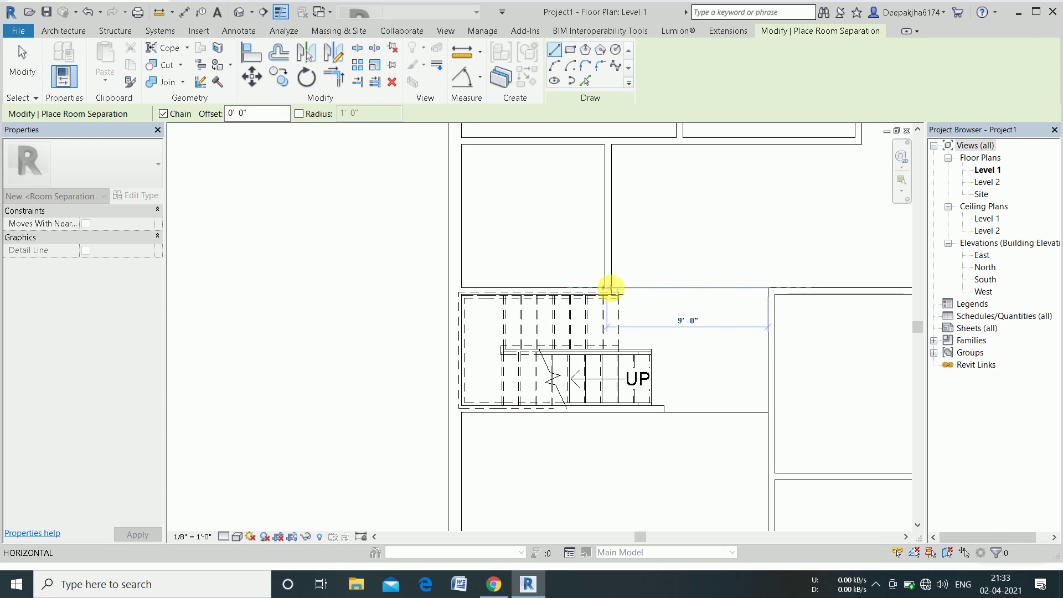
scroll(609, 289, "up", 2)
scroll(613, 287, "up", 3)
left_click(613, 287)
scroll(615, 302, "down", 2)
scroll(617, 316, "down", 2)
scroll(609, 329, "down", 2)
key("Escape")
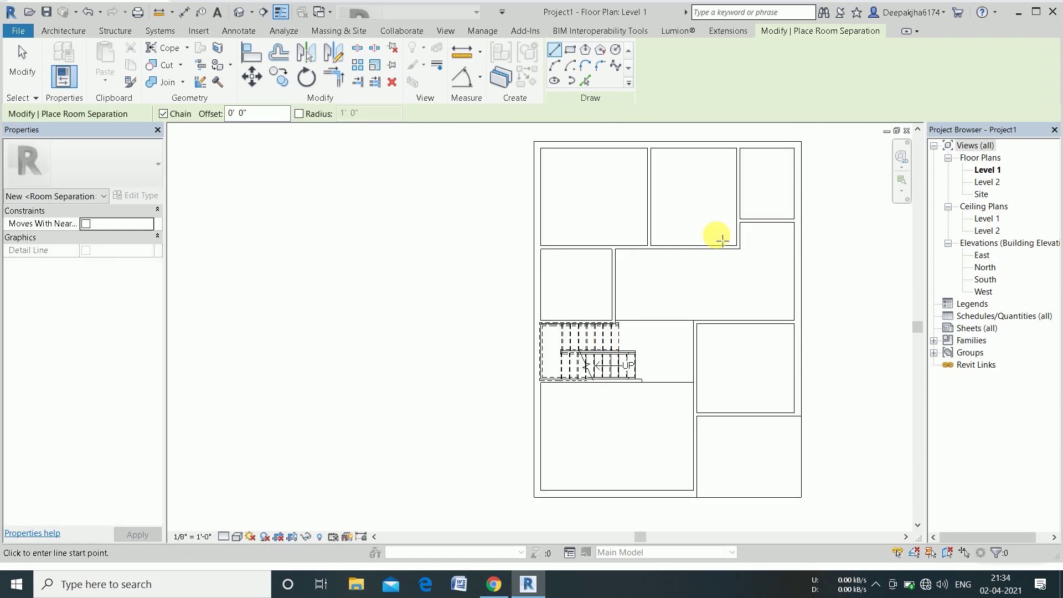
Close the small upper-right gap with a 1'-0" room separation line.
scroll(746, 252, "up", 3)
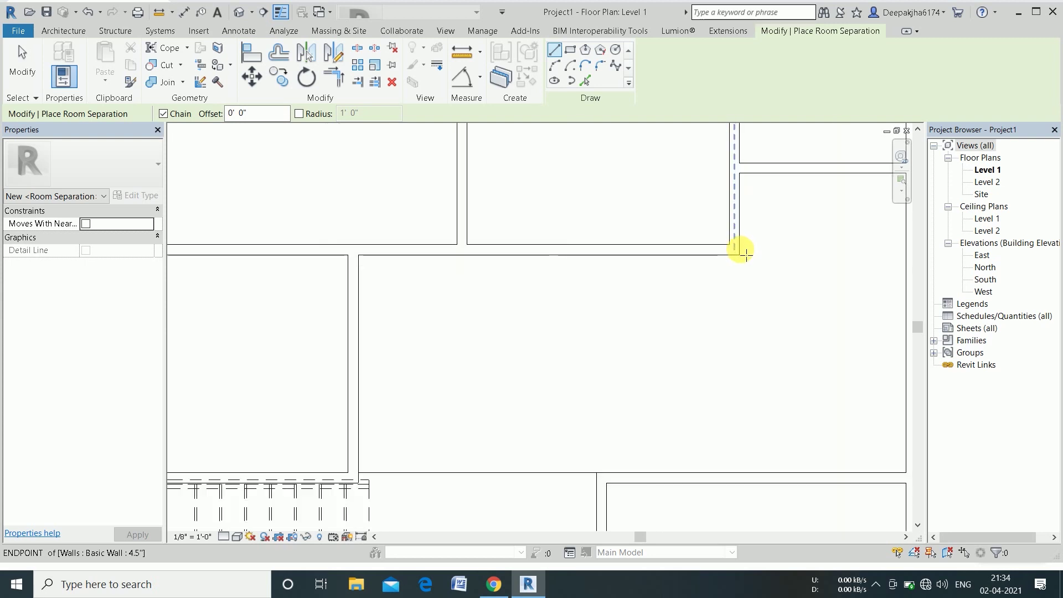
left_click(739, 255)
scroll(771, 255, "down", 2)
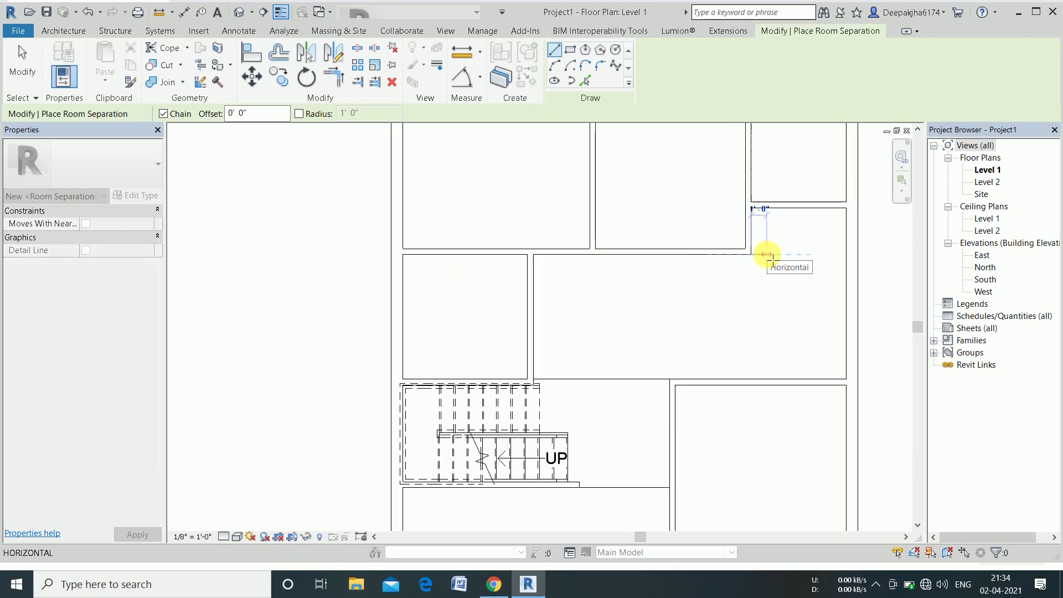
left_click(841, 254)
key("Escape")
key("Escape")
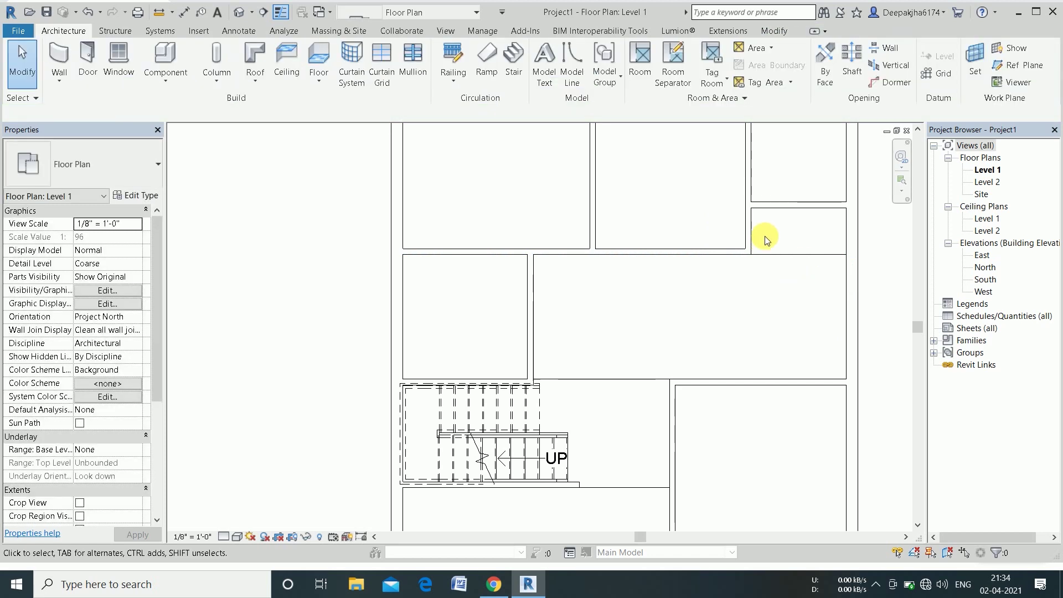
Check the lower-right separation lines, then hide the stair-side separation line in the Level 1 view.
scroll(765, 234, "down", 1)
scroll(765, 233, "down", 1)
scroll(607, 244, "down", 1)
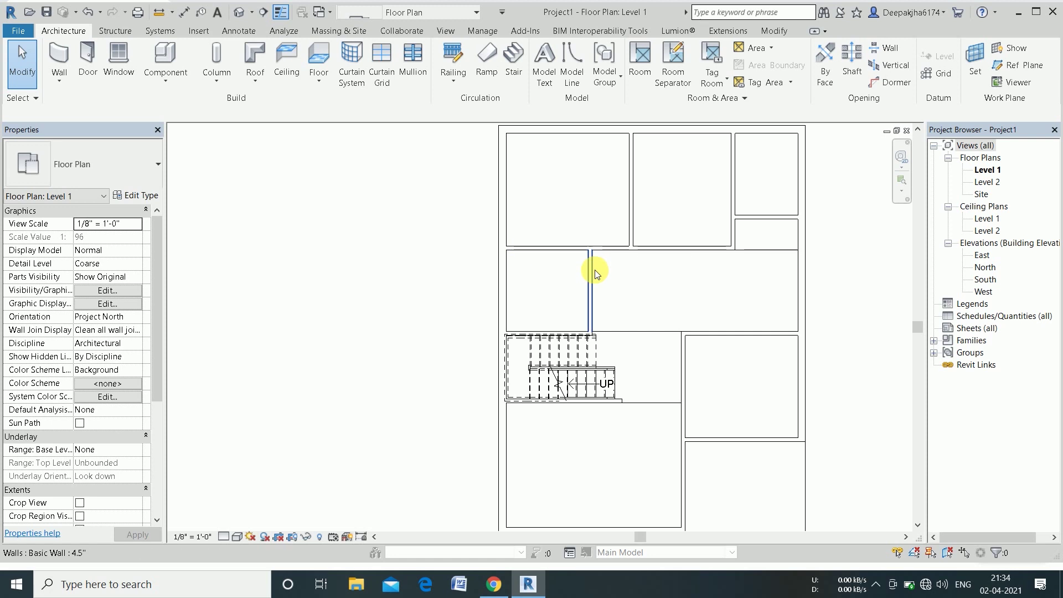
scroll(596, 267, "down", 1)
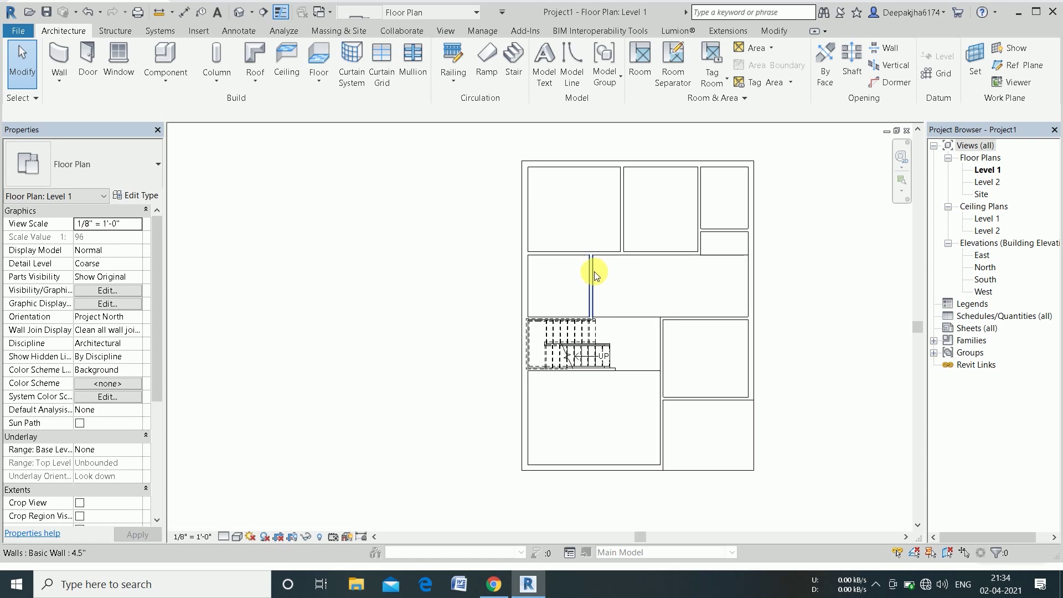
scroll(351, 256, "down", 1)
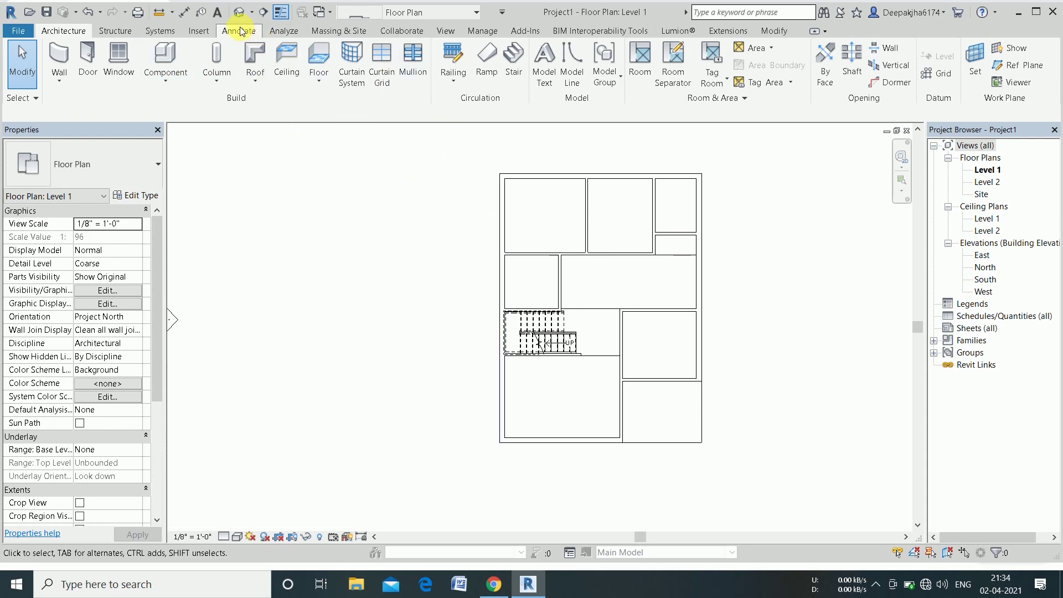
left_click(708, 414)
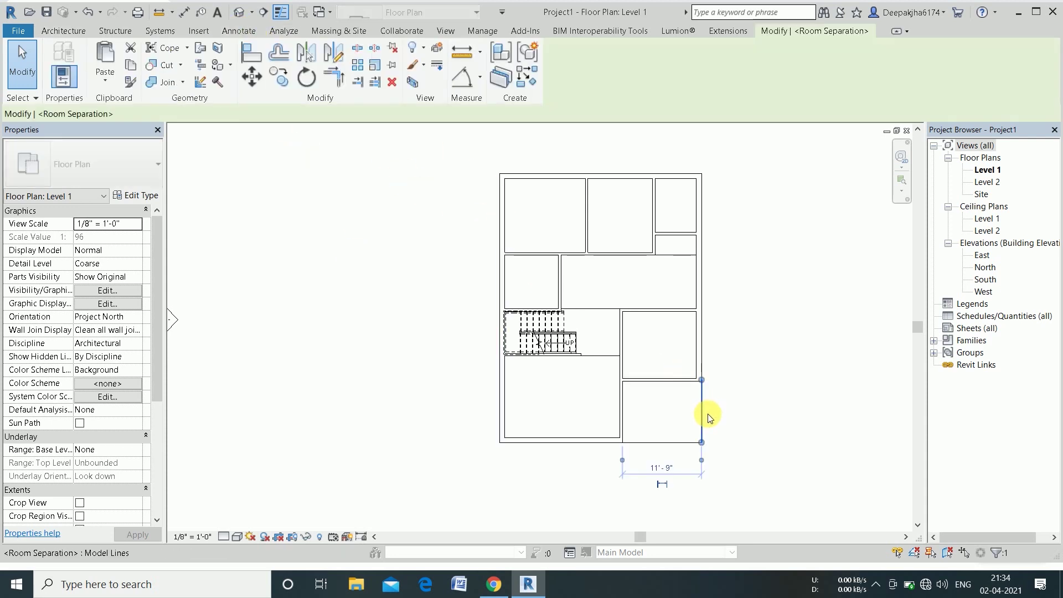
left_click(753, 386)
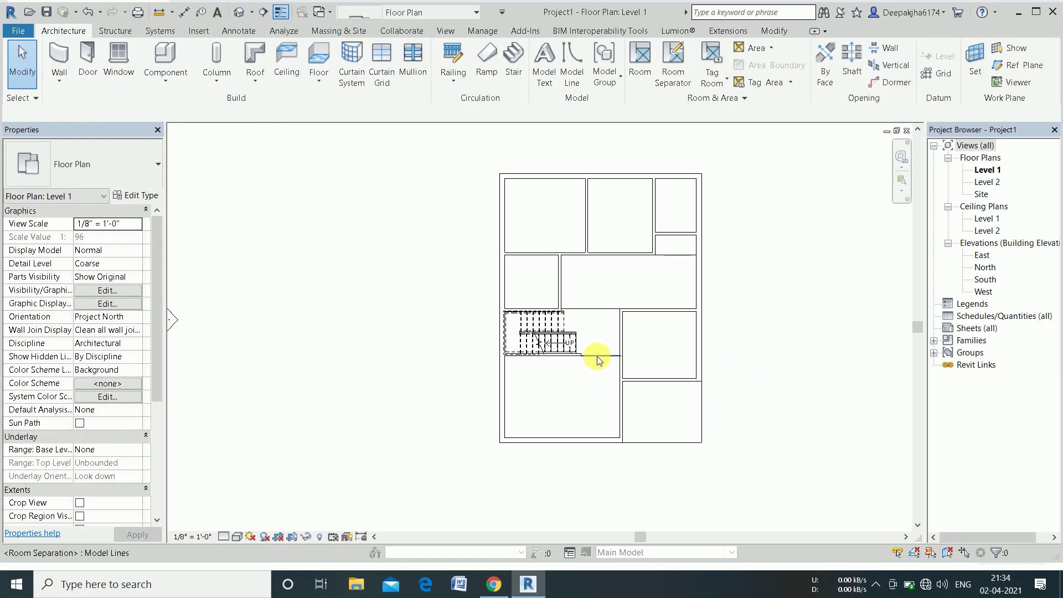
left_click(599, 359)
right_click(598, 357)
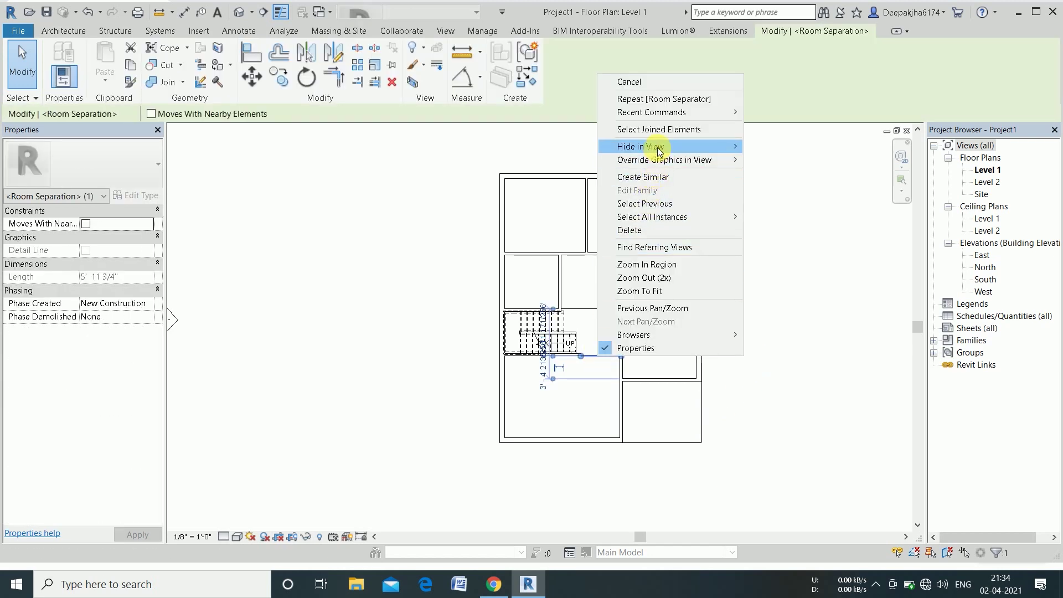
mouse_move(640, 146)
left_click(771, 148)
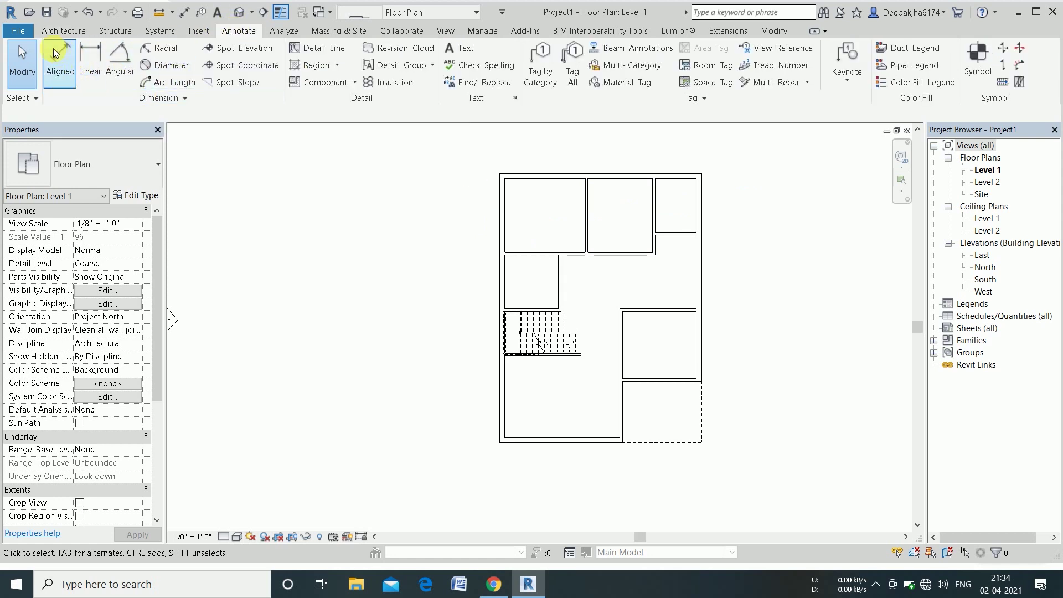
Start an aligned dimension measuring to wall faces, picking the top, middle and small-room walls.
left_click(53, 48)
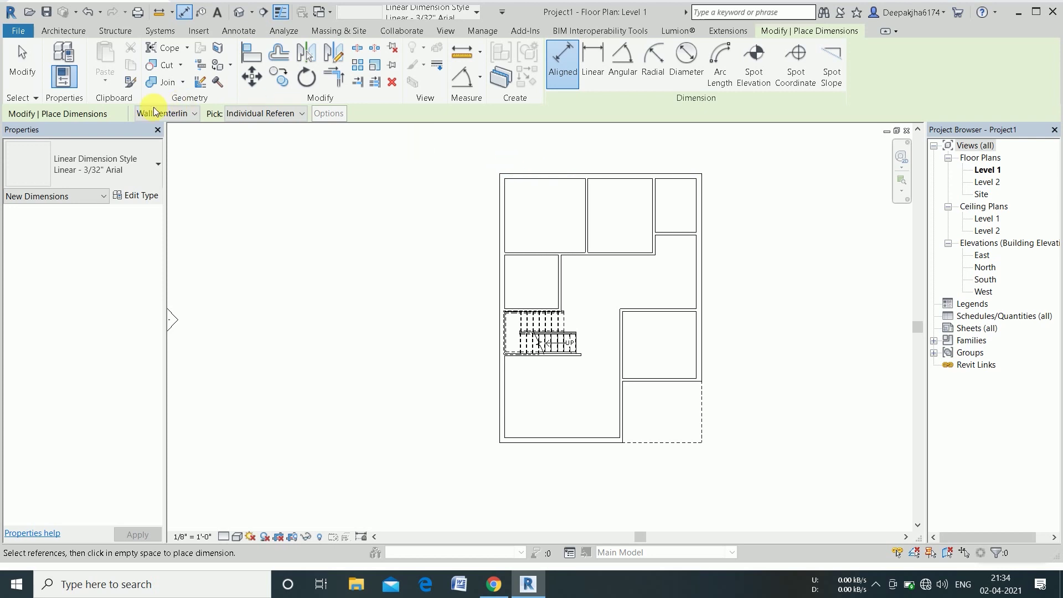
left_click(154, 112)
left_click(158, 136)
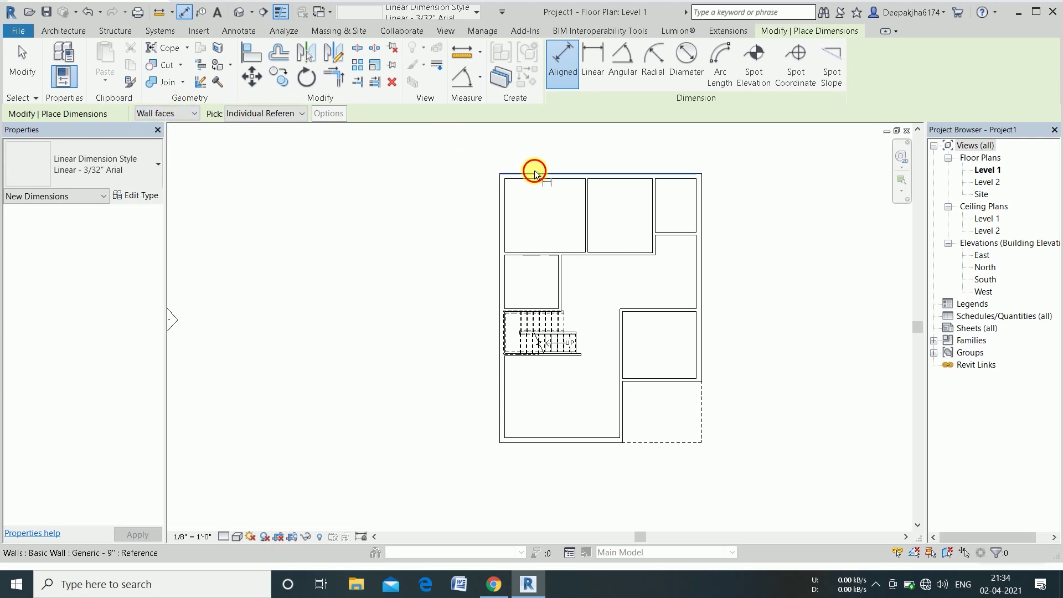
left_click(535, 174)
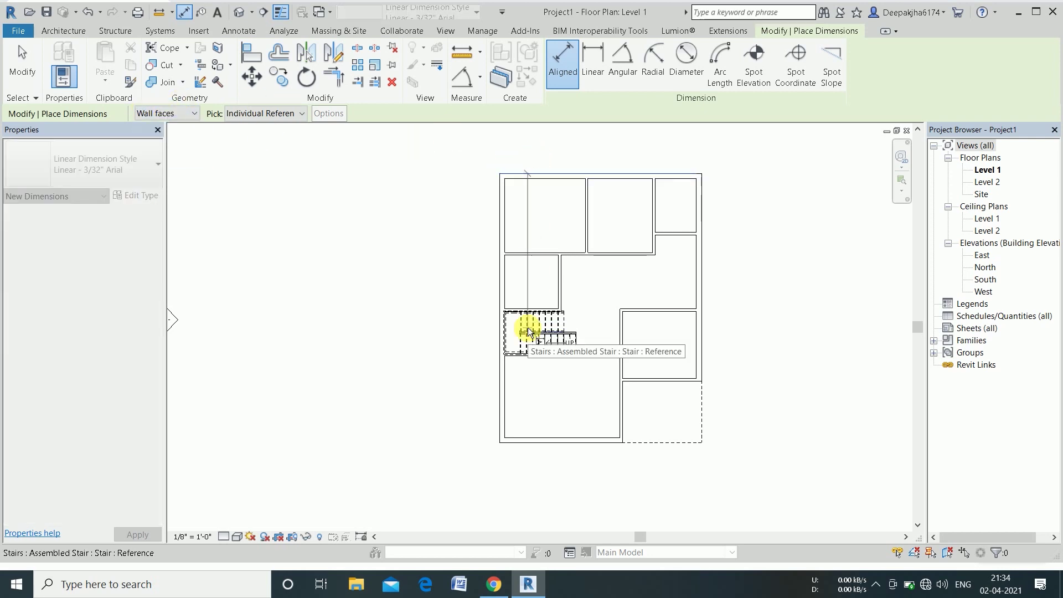
left_click(516, 179)
left_click(527, 251)
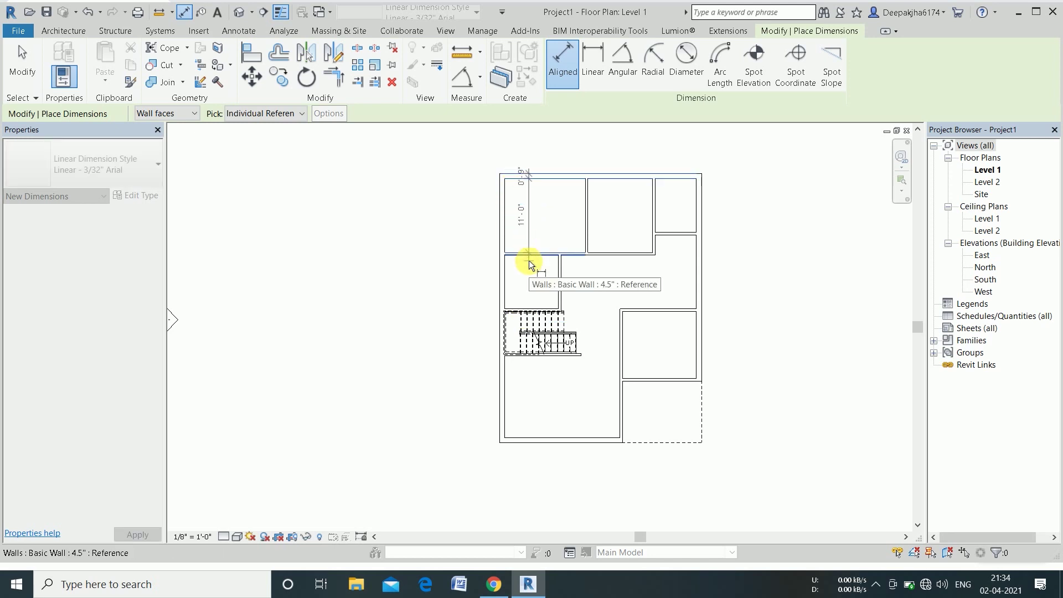
scroll(513, 307, "up", 1)
scroll(513, 311, "up", 4)
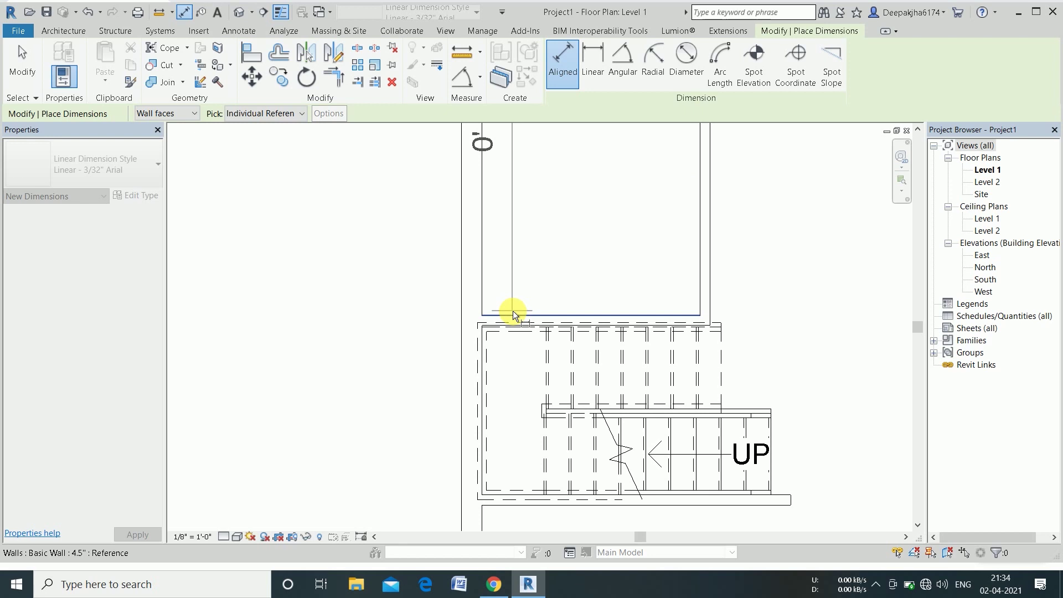
scroll(517, 315, "up", 3)
left_click(517, 318)
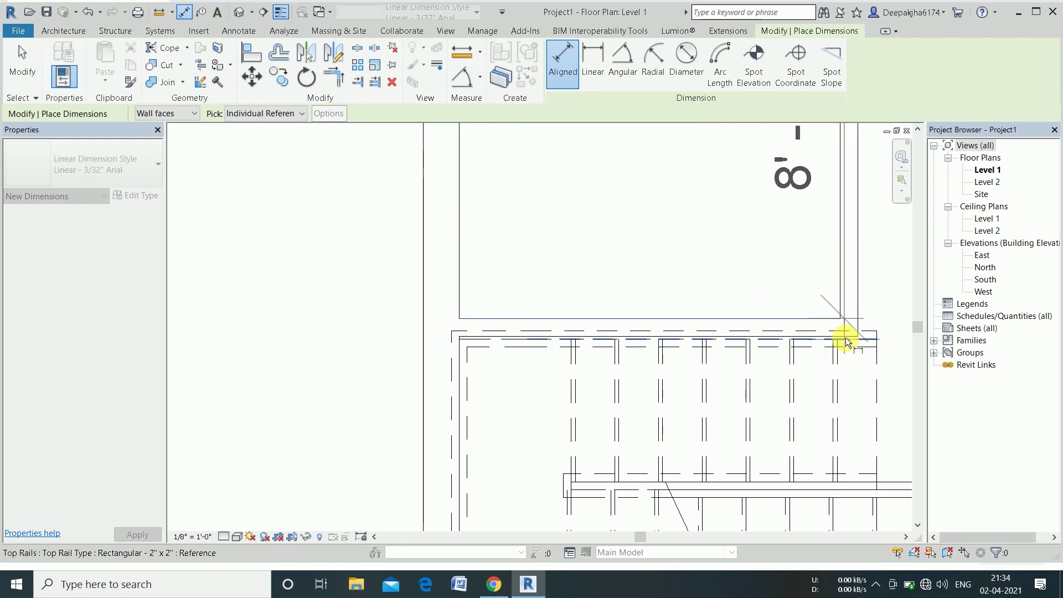
Finish the left dimension string at the bottom wall's inner face and place it beside the plan.
scroll(846, 336, "up", 2)
scroll(848, 336, "up", 1)
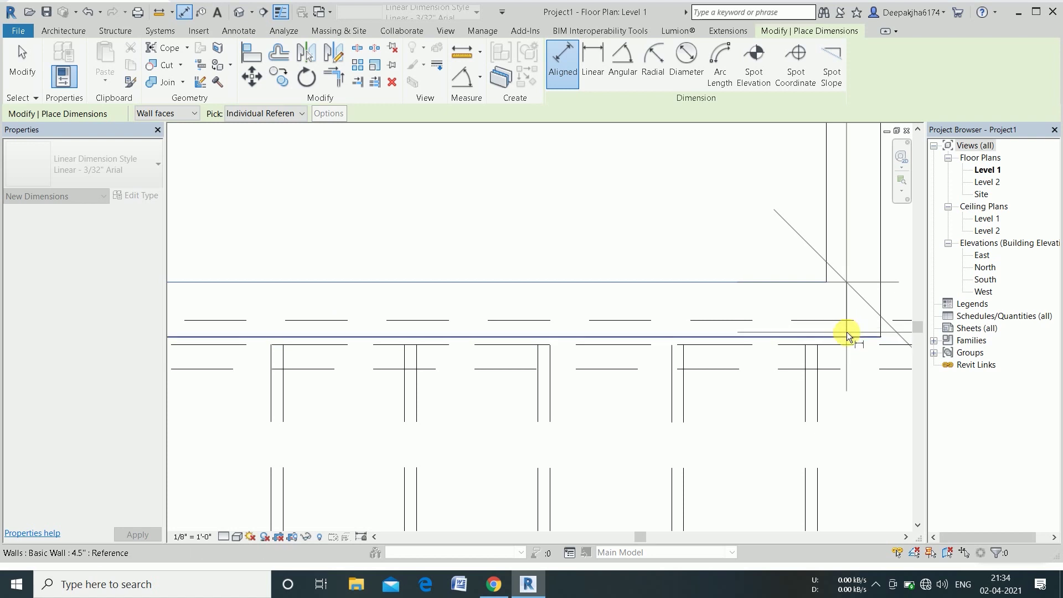
scroll(803, 321, "down", 2)
scroll(720, 288, "down", 2)
scroll(690, 278, "down", 1)
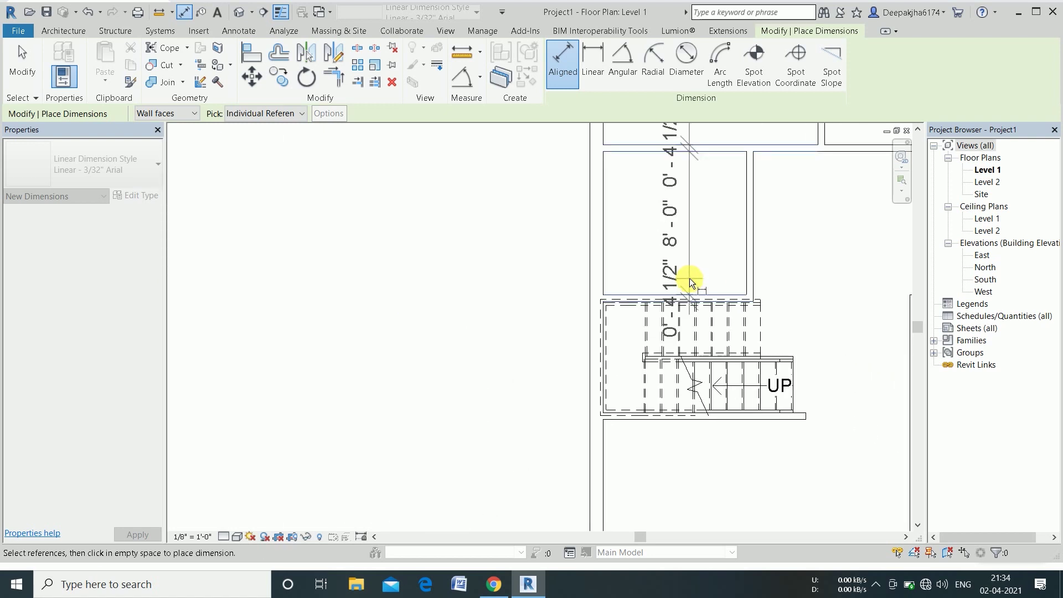
scroll(627, 427, "up", 2)
scroll(627, 427, "up", 2)
middle_click_drag(627, 427, 599, 204)
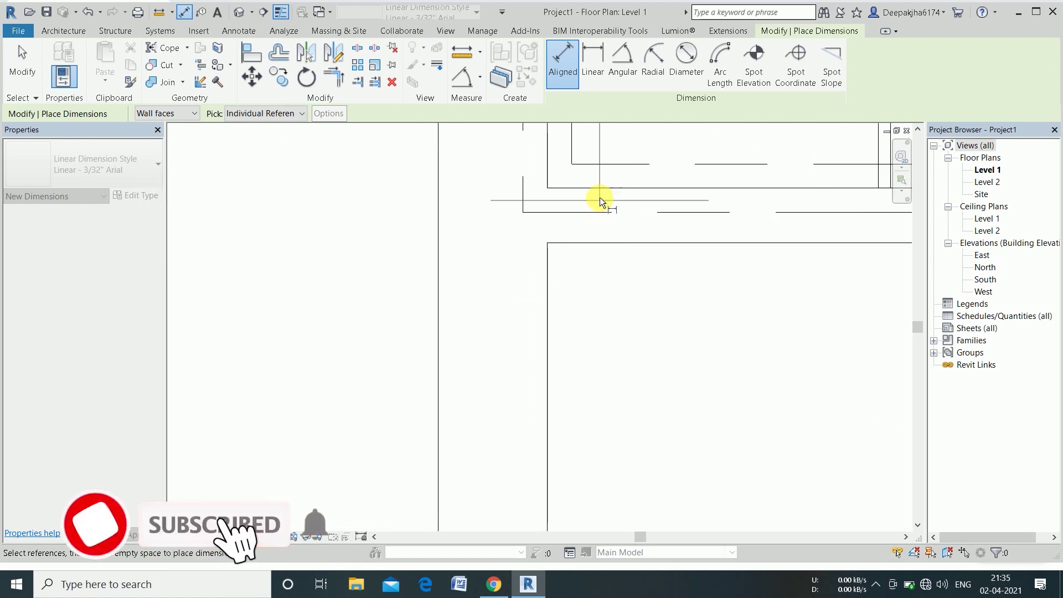
scroll(599, 188, "down", 1)
scroll(599, 185, "down", 1)
scroll(598, 185, "down", 1)
scroll(597, 183, "down", 1)
scroll(647, 414, "up", 1)
left_click(622, 400)
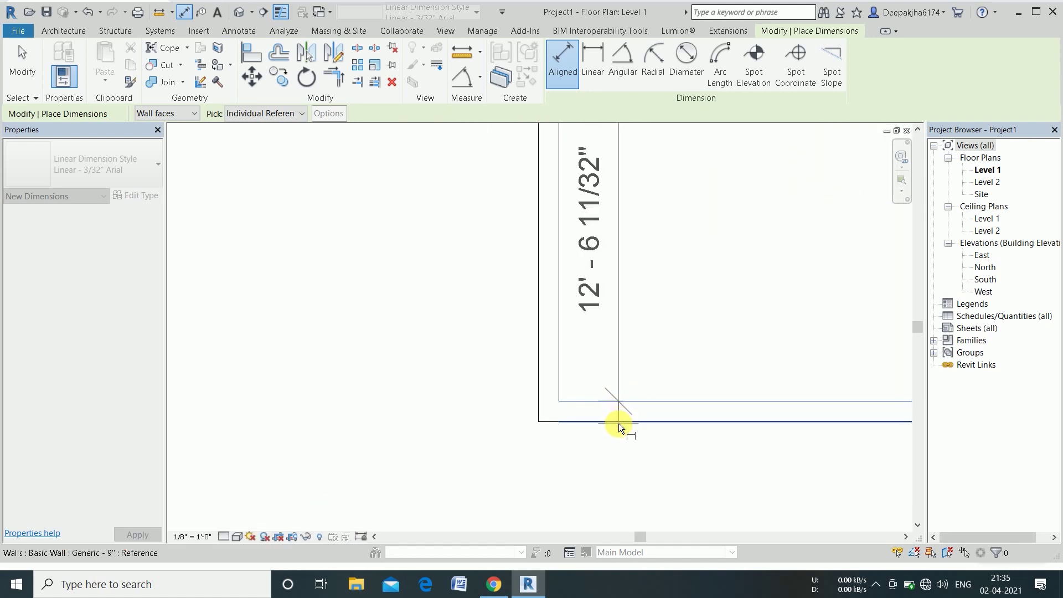
scroll(602, 470, "down", 2)
scroll(587, 486, "down", 2)
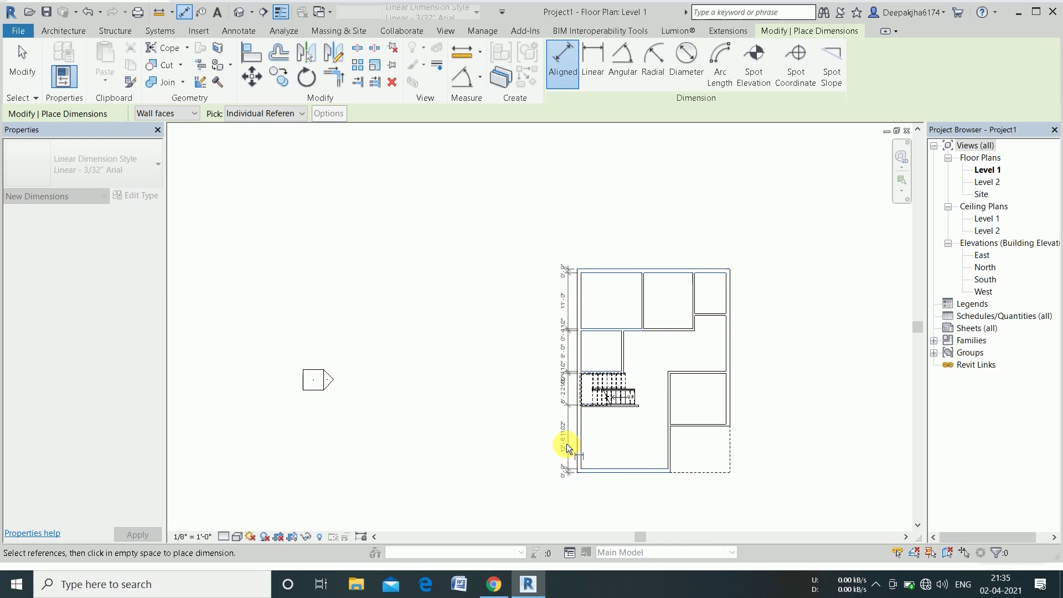
left_click(567, 434)
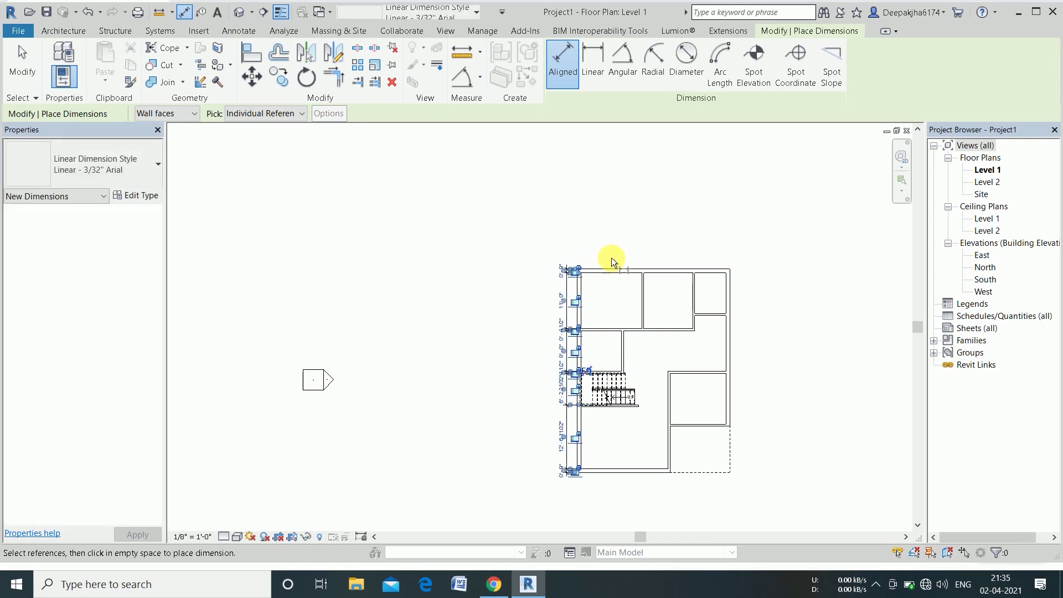
scroll(606, 266, "up", 3)
key("Escape")
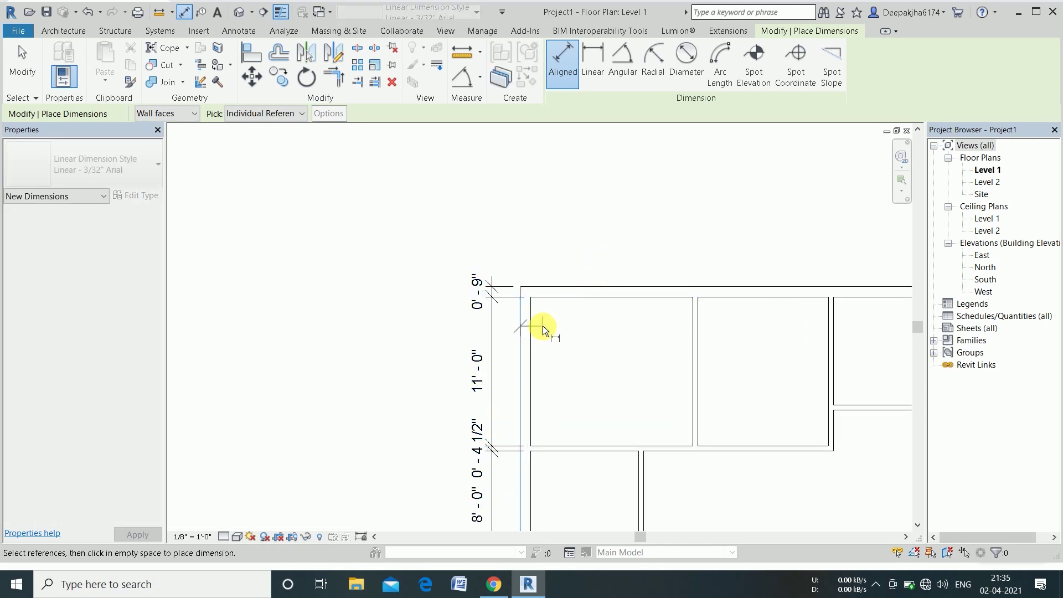
Dimension the top side from the left wall across the interior walls to the right wall.
left_click(535, 323)
left_click(699, 339)
left_click(701, 339)
left_click(831, 346)
left_click(836, 347)
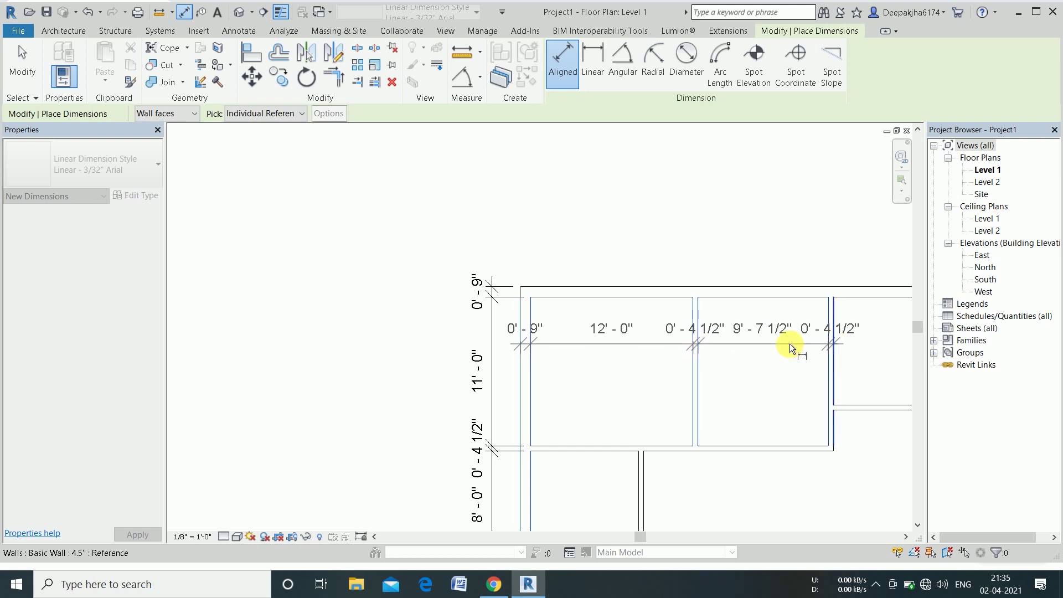
scroll(557, 339, "down", 3)
left_click(771, 335)
left_click(772, 335)
left_click(768, 292)
Dimension the right side down through the small room to the lower wall.
scroll(701, 187, "down", 2)
scroll(701, 192, "down", 1)
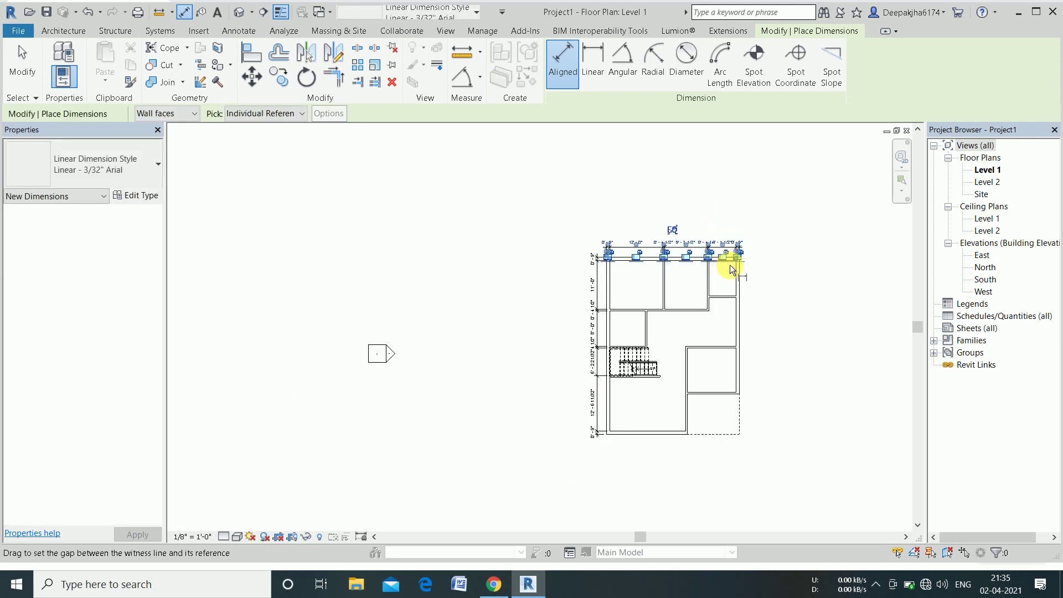
scroll(731, 265, "up", 4)
scroll(731, 249, "up", 4)
left_click(730, 235)
left_click(732, 450)
left_click(733, 463)
scroll(701, 346, "down", 1)
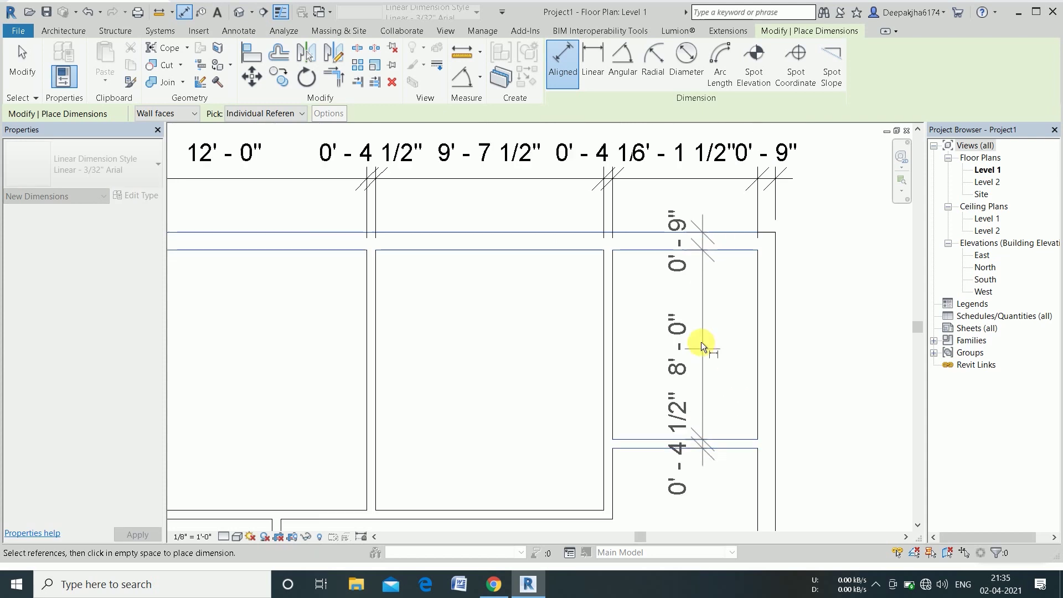
scroll(701, 343, "down", 4)
scroll(703, 458, "up", 4)
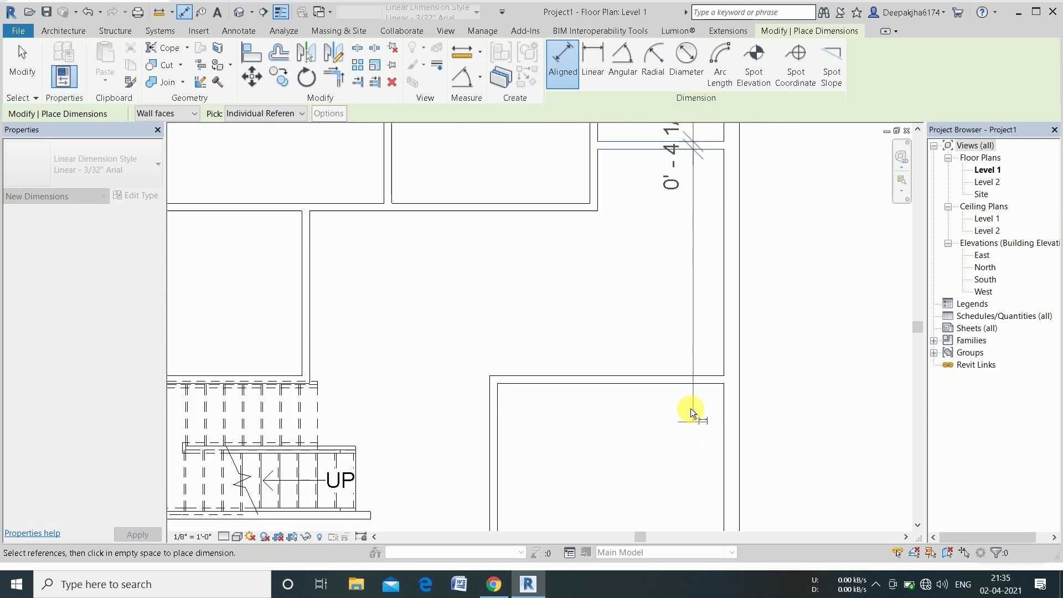
left_click(686, 375)
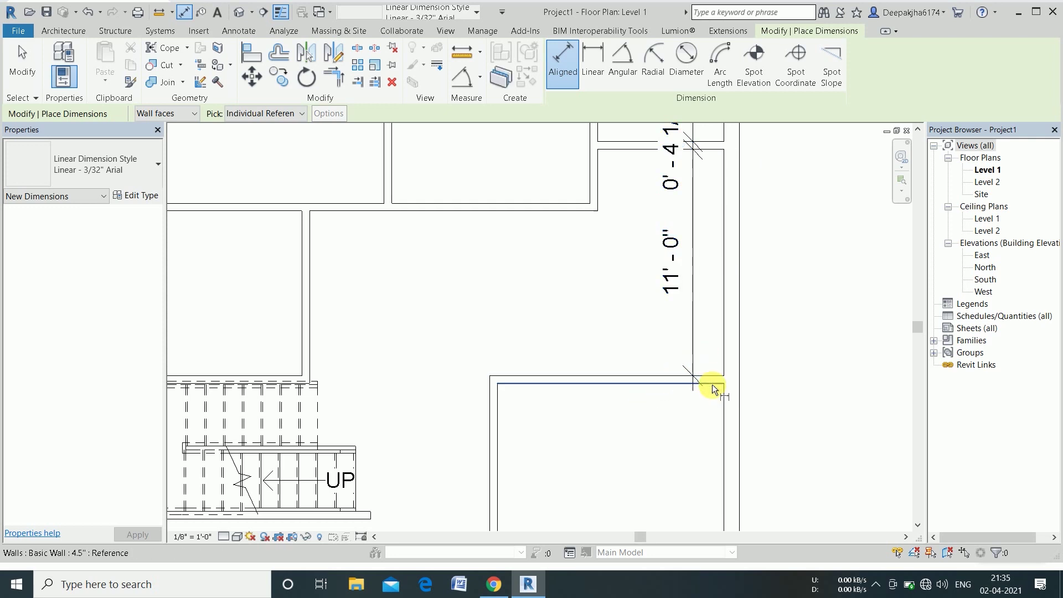
Add a lower-right dimension string from the lower wall's faces to the bottom boundary.
left_click(713, 384)
scroll(676, 305, "down", 4)
scroll(675, 299, "down", 1)
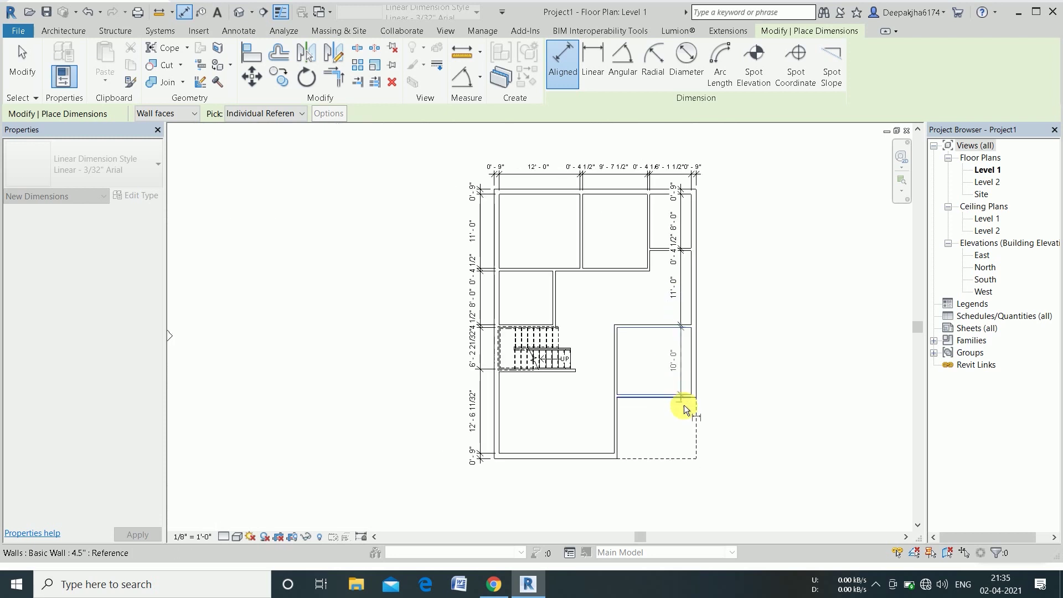
left_click(683, 399)
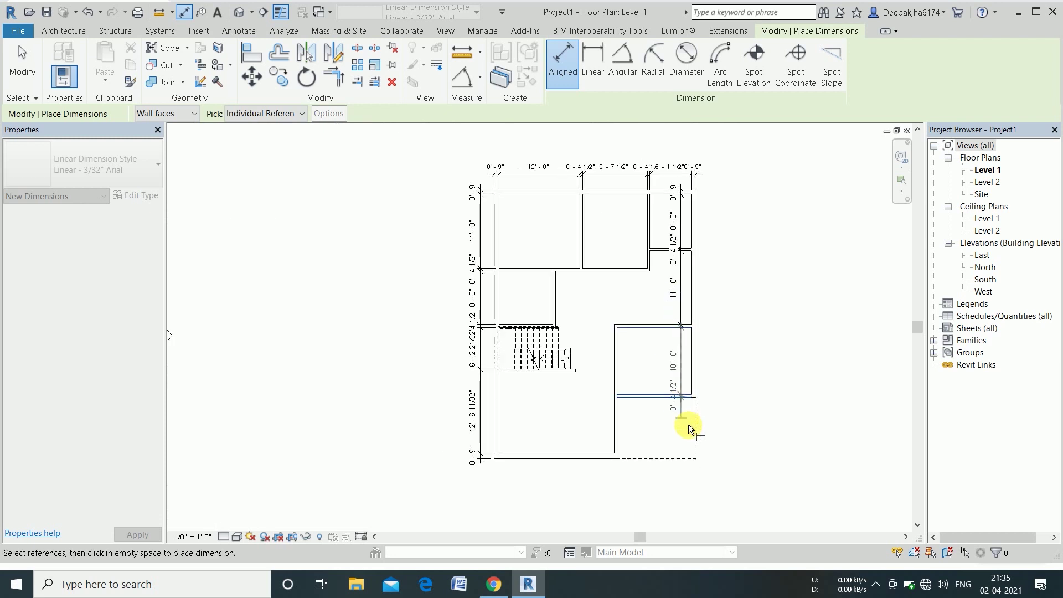
left_click(679, 456)
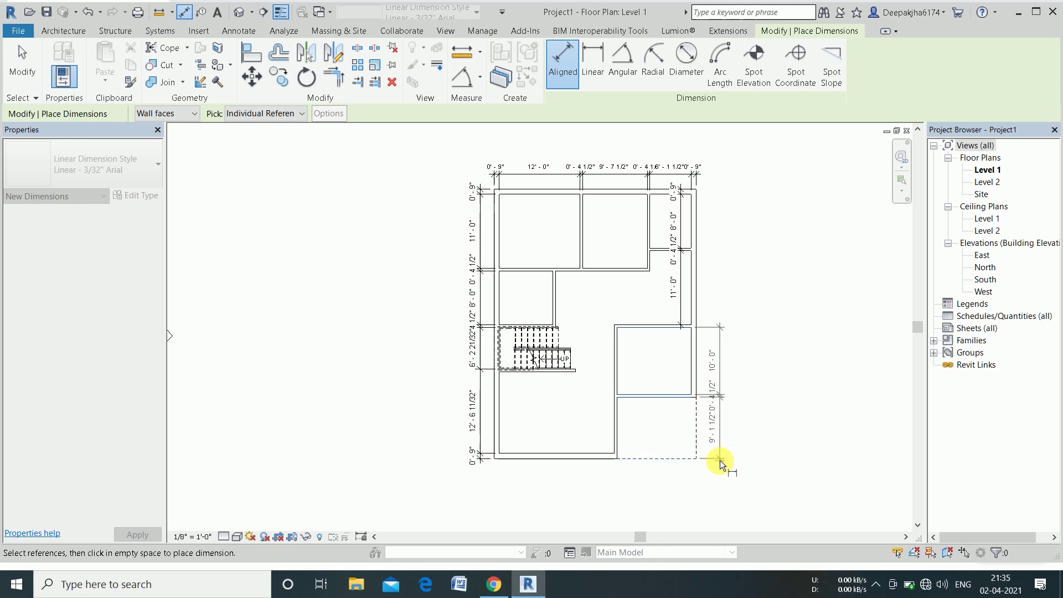
left_click(716, 456)
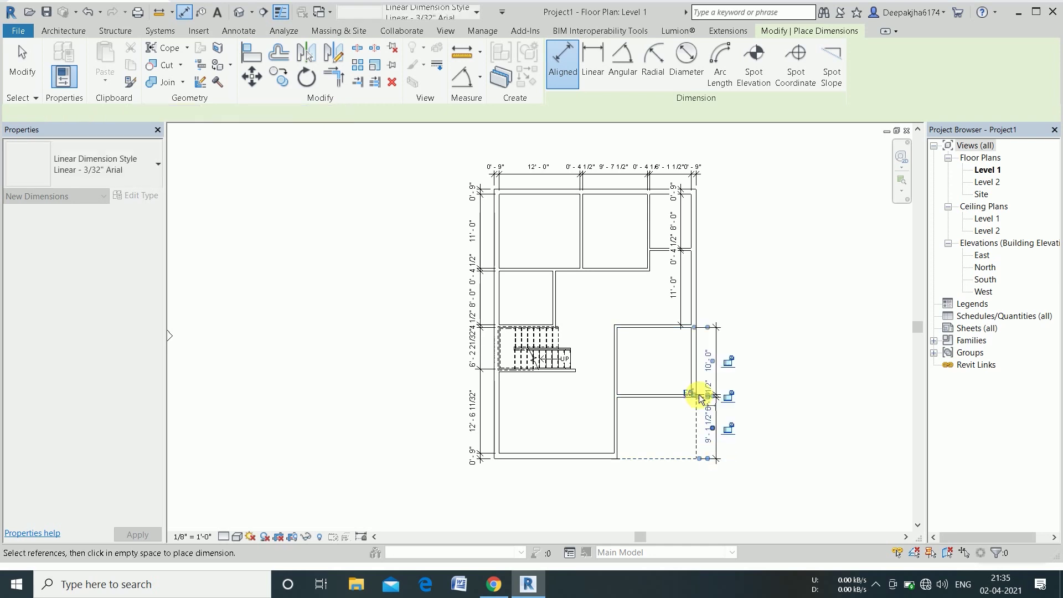
scroll(684, 302, "up", 2)
scroll(736, 244, "down", 1)
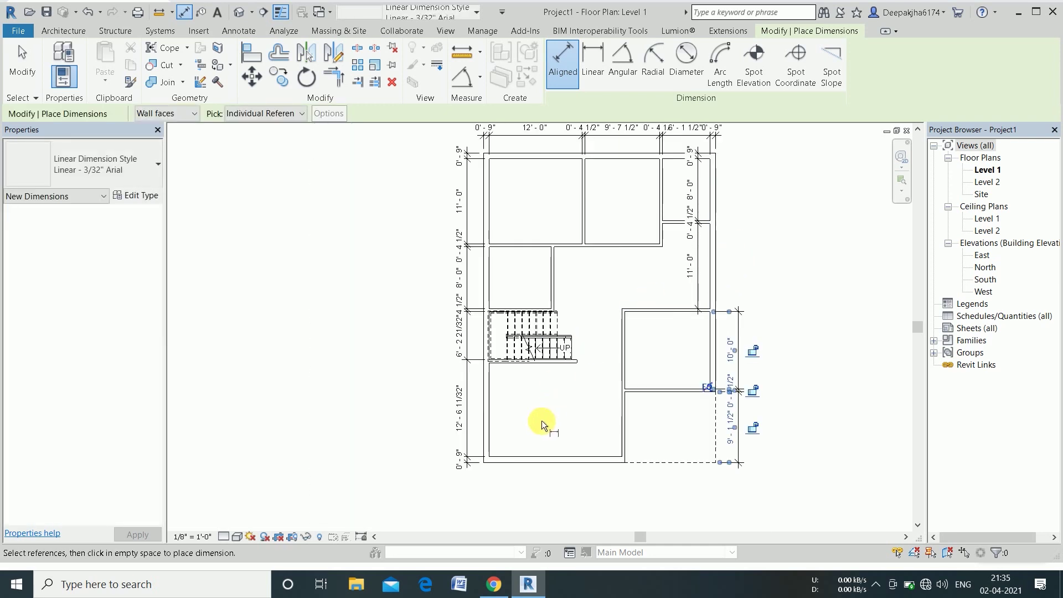
Add the bottom dimension string with 17'-1 1/2" and 11'-9" below the plan.
left_click(483, 427)
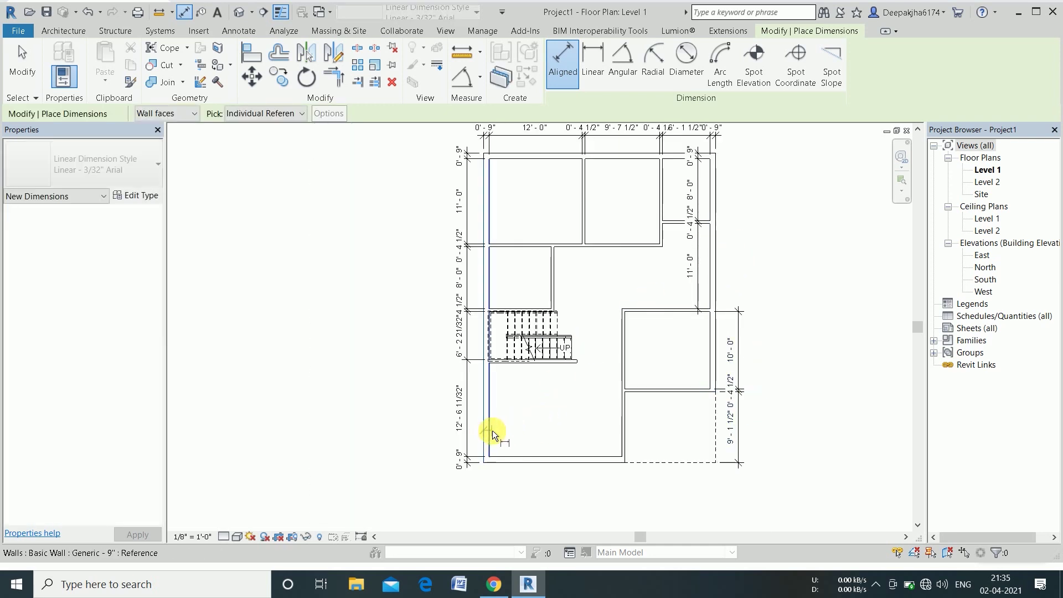
left_click(628, 447)
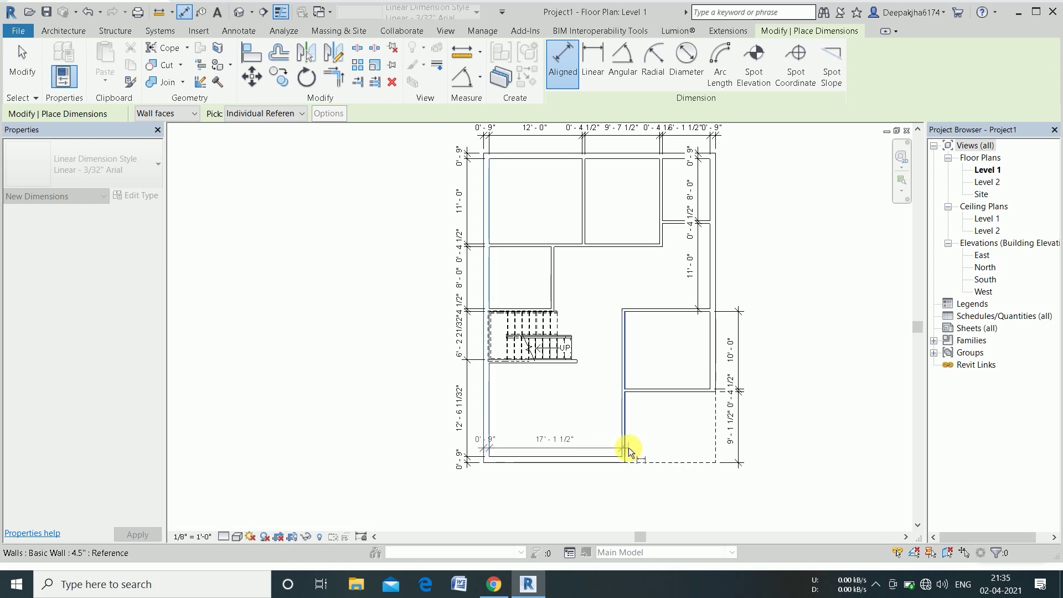
left_click(717, 450)
left_click(715, 488)
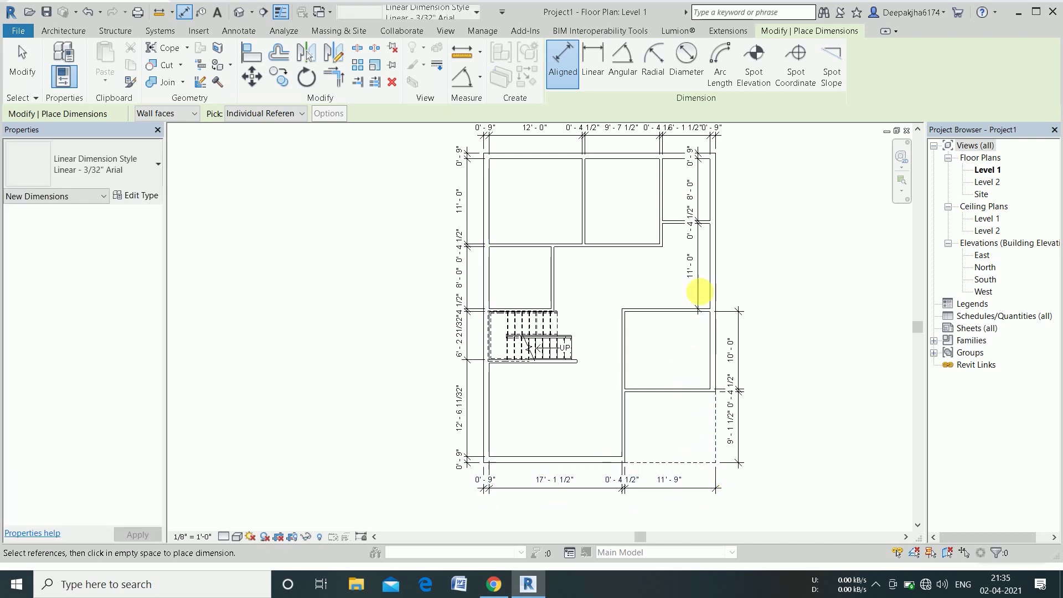
key("Escape")
left_click(698, 286)
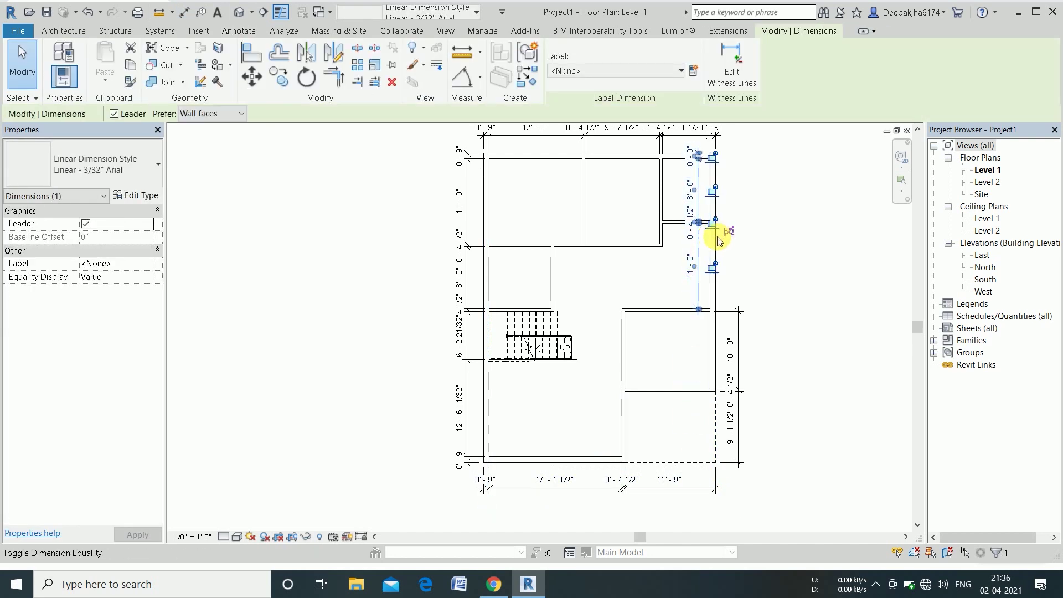
Move the right dimension string farther away from the wall.
key("Right")
key("Right")
key("Right")
key("Right")
key("Right")
key("Right")
key("Right")
key("Right")
key("Right")
key("Right")
key("Right")
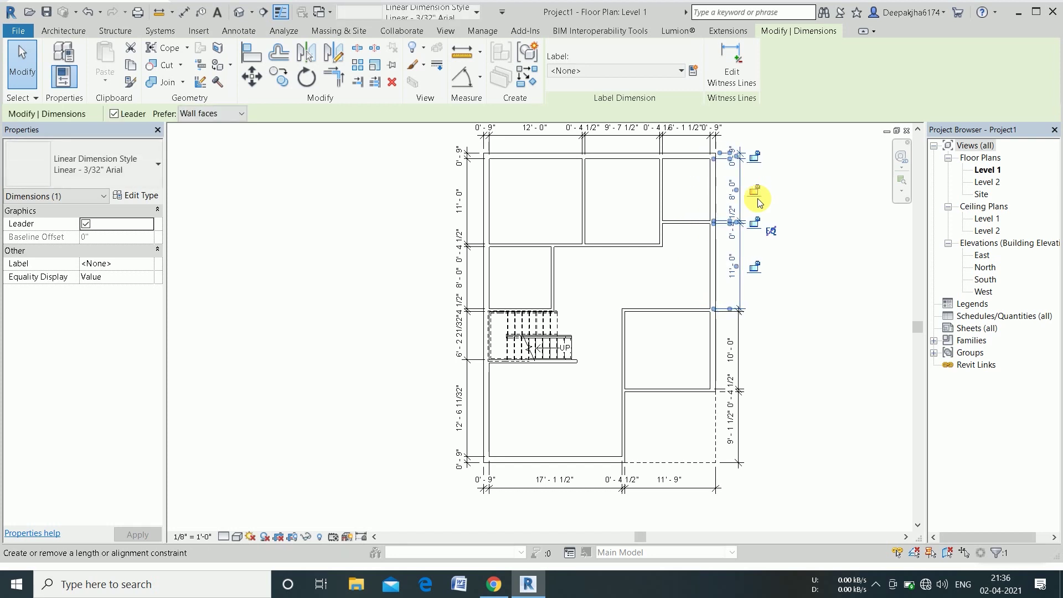
scroll(758, 205, "up", 2)
left_click(824, 204)
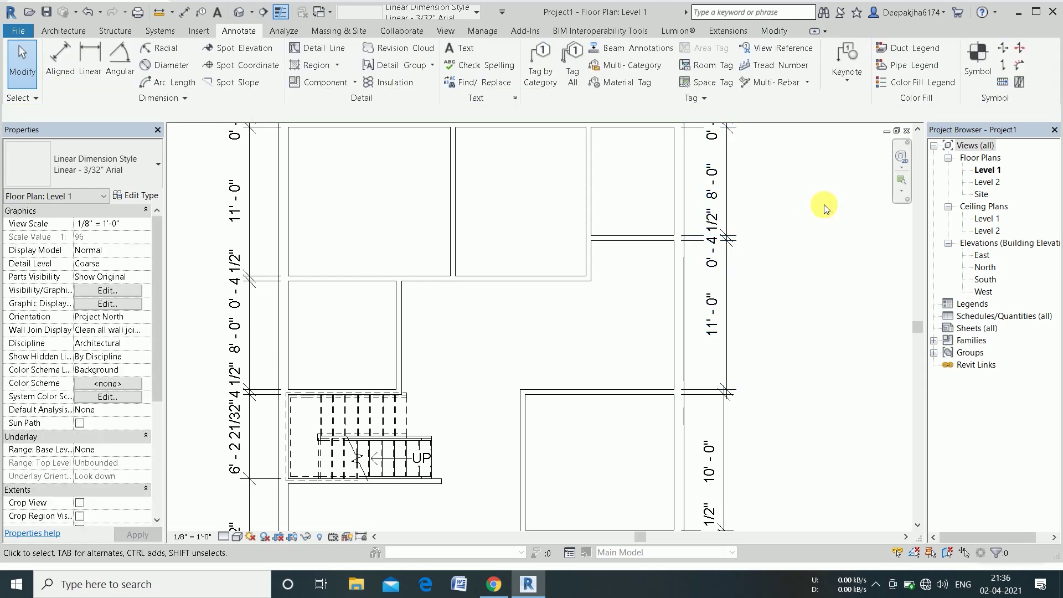
left_click(730, 340)
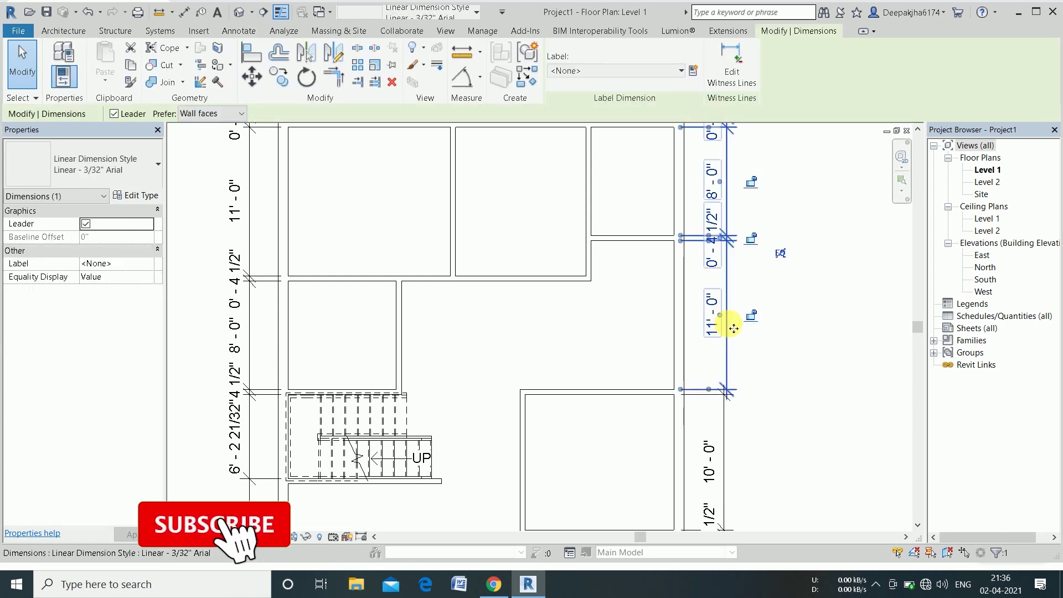
mouse_move(732, 332)
left_mouse_down()
mouse_move(732, 356)
mouse_move(750, 361)
left_mouse_up()
key("Escape")
scroll(670, 311, "down", 3)
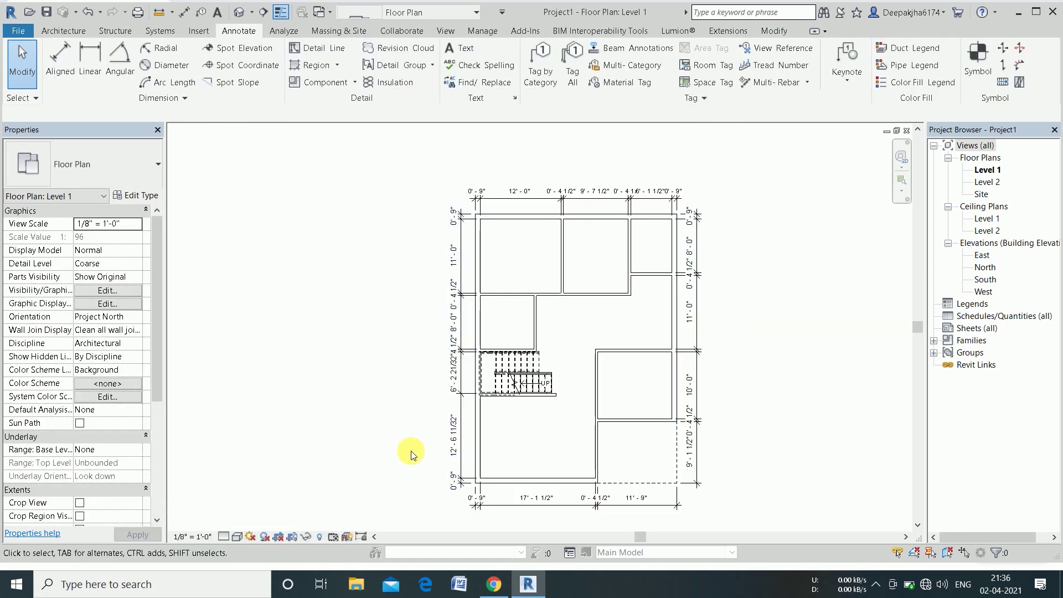
scroll(423, 429, "up", 1)
Pull the overlapping 0'-4 1/2" text on the left dimension string clear of the line.
left_click(480, 399)
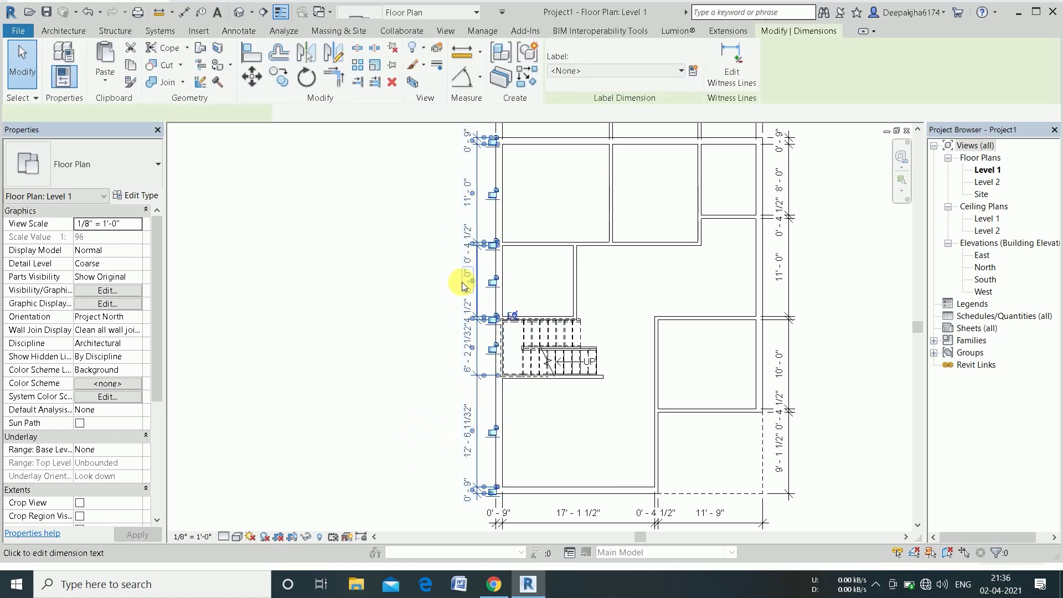
scroll(467, 286, "up", 3)
scroll(467, 286, "up", 2)
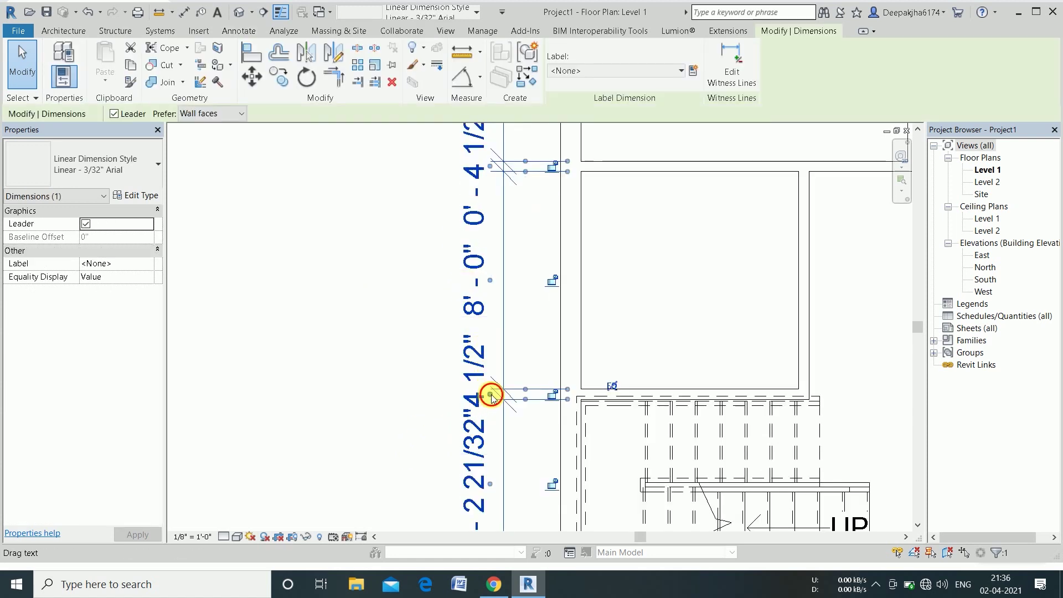
left_click_drag(491, 398, 480, 409)
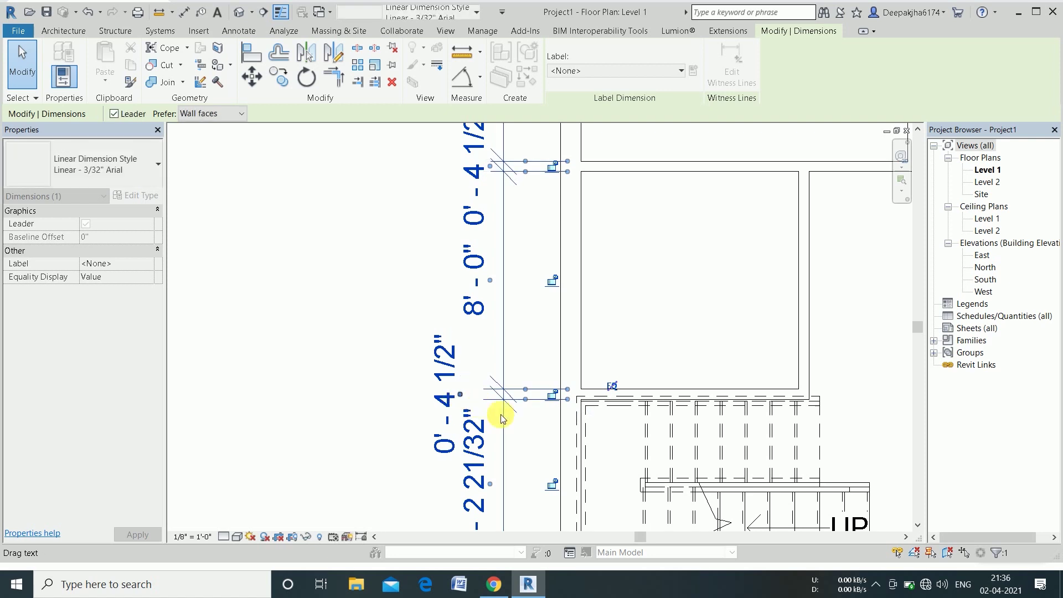
scroll(479, 409, "down", 1)
scroll(499, 415, "down", 1)
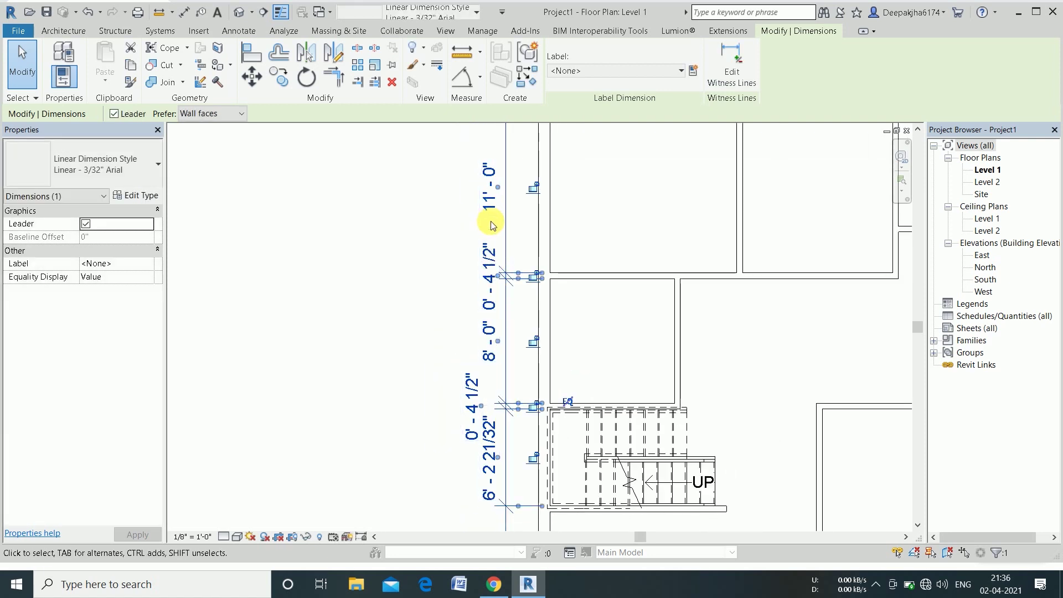
scroll(493, 225, "up", 2)
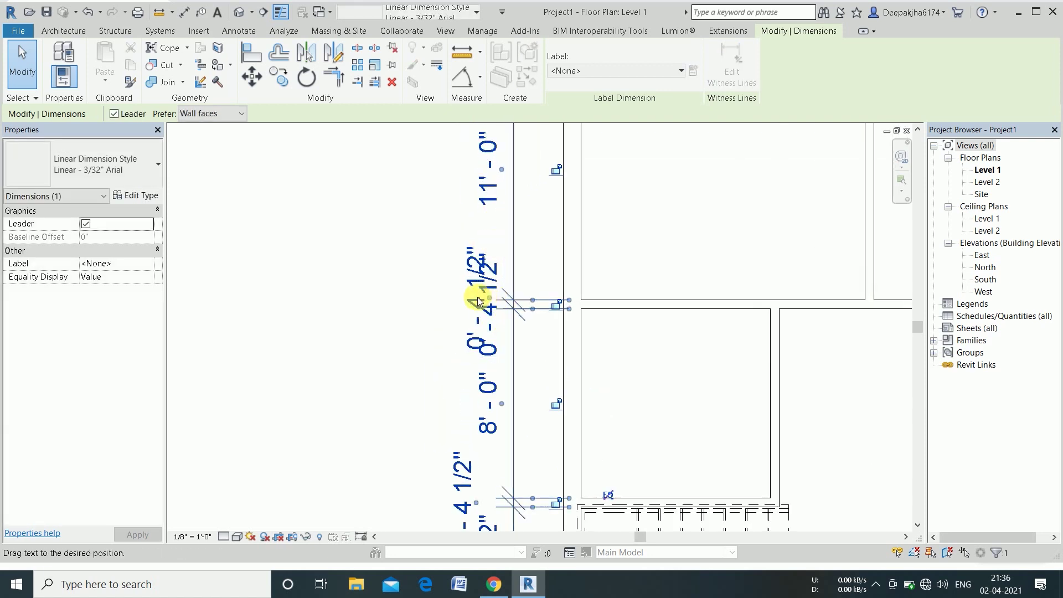
left_click_drag(505, 309, 489, 297)
scroll(530, 370, "down", 1)
scroll(530, 373, "down", 1)
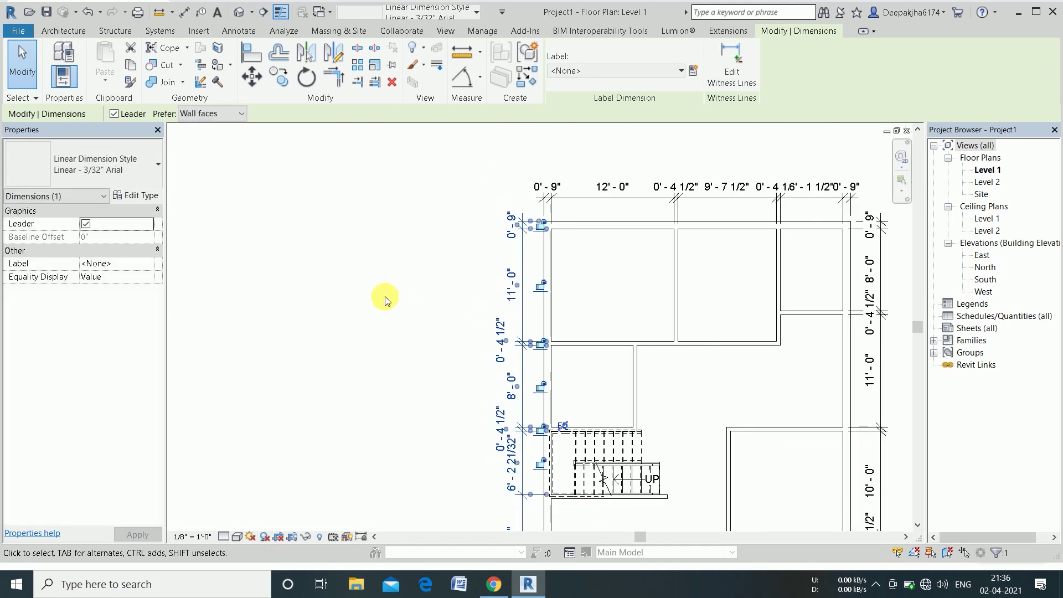
Lift the two 0'-4 1/2" texts and the 0'-9" text above the top dimension line.
left_click(725, 205)
left_click_drag(674, 195, 676, 169)
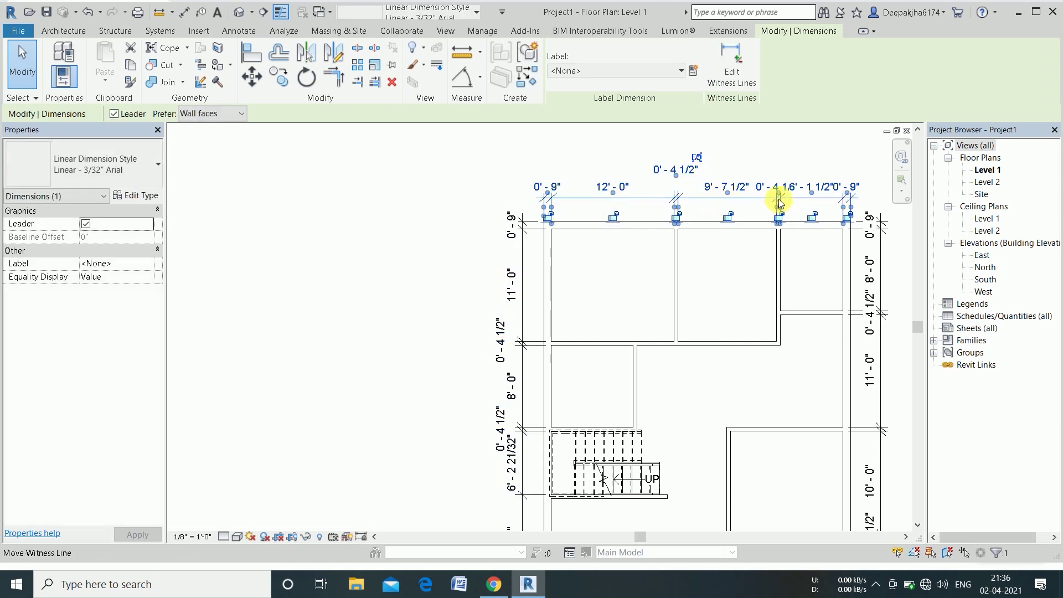
left_click_drag(780, 187, 778, 170)
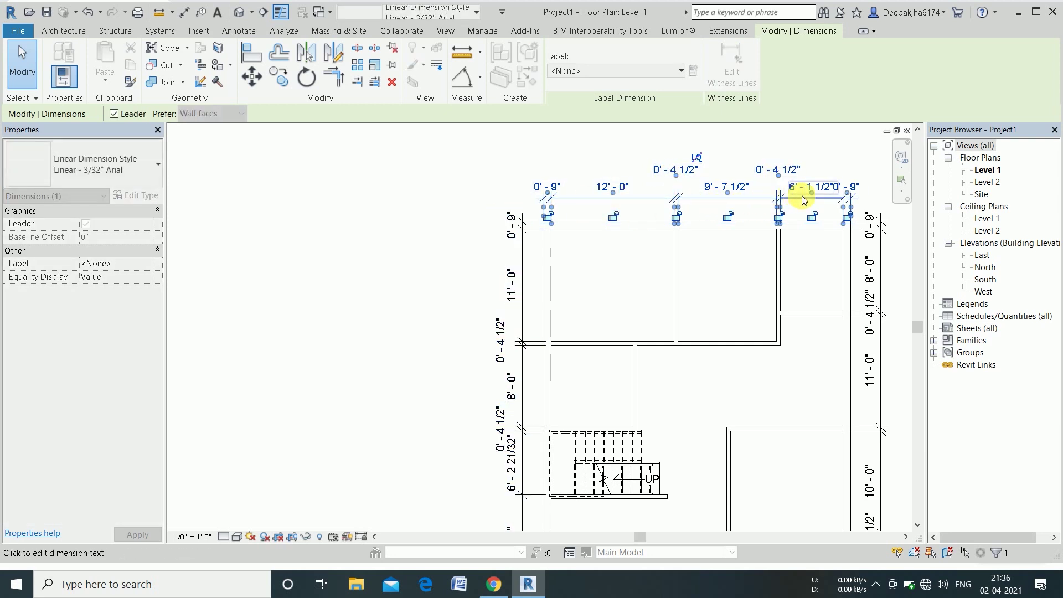
left_click_drag(848, 188, 847, 169)
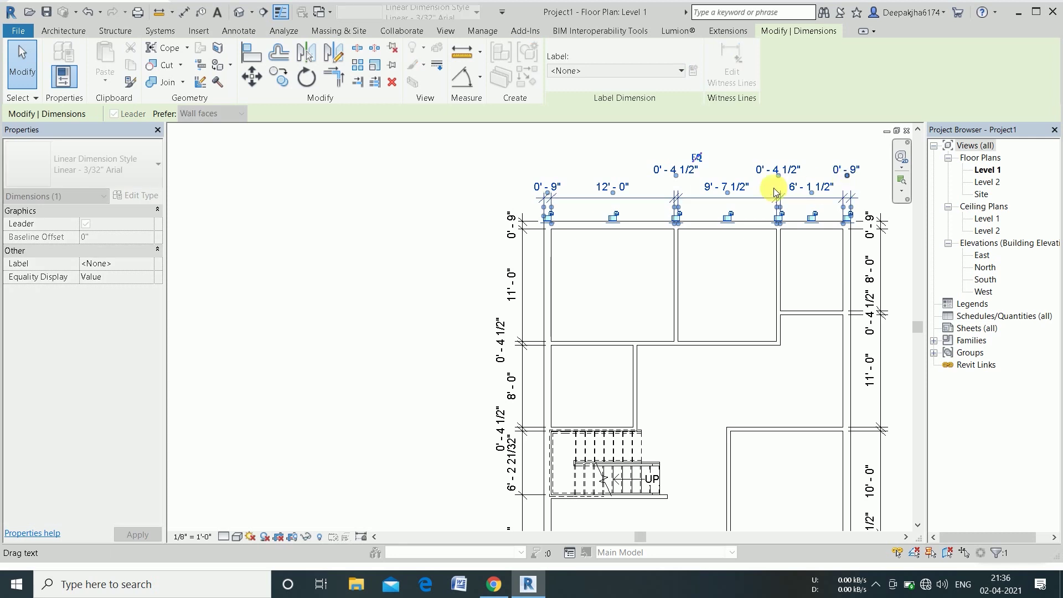
left_click(325, 214)
Move the upper 0'-4 1/2" text on the right dimension string beside the line.
scroll(324, 202, "down", 2)
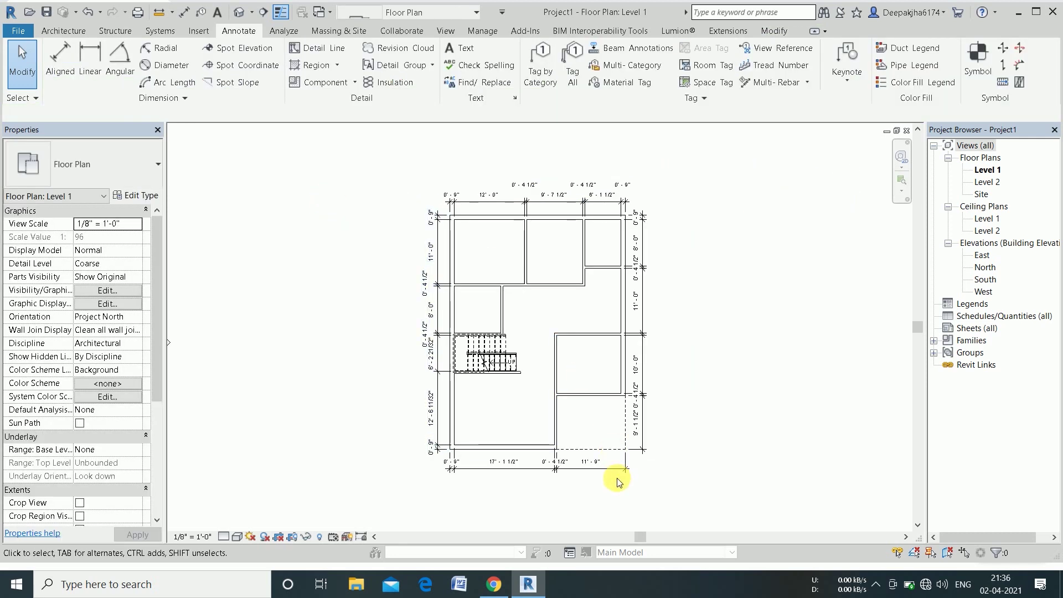
left_click(639, 295)
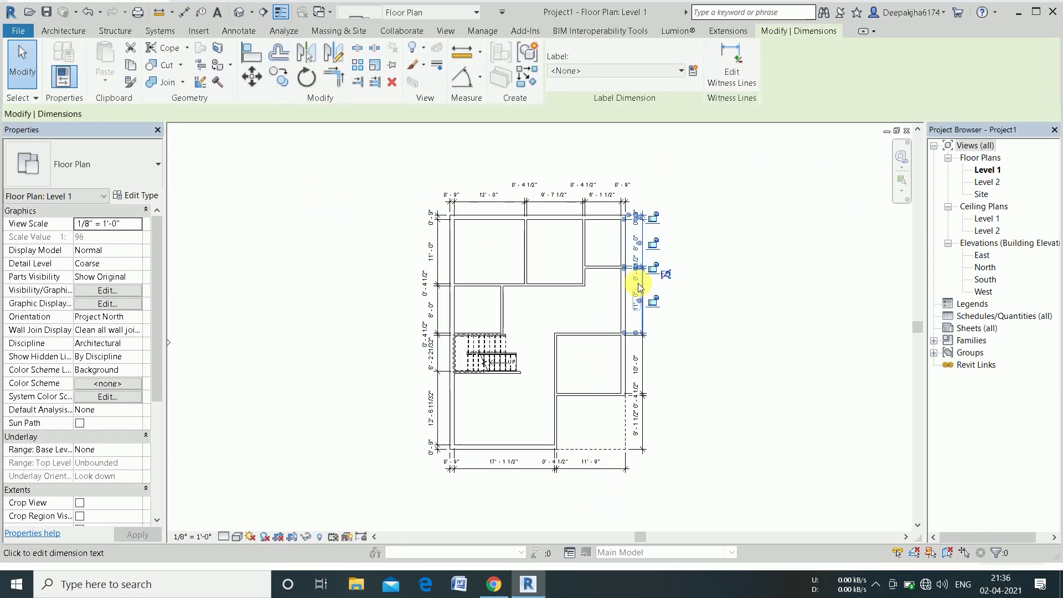
scroll(638, 274, "up", 2)
scroll(640, 270, "up", 3)
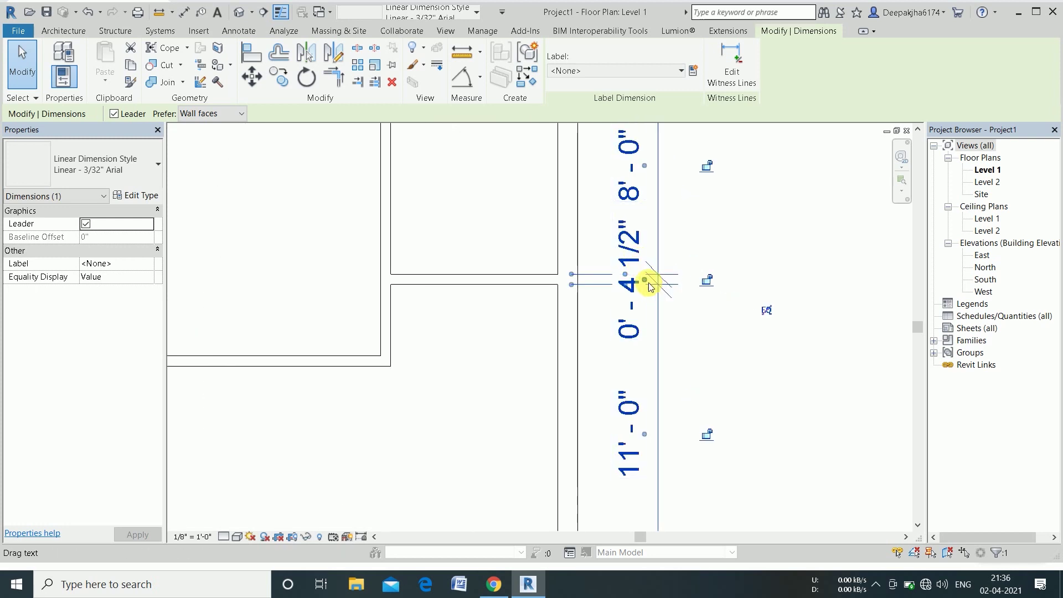
left_click_drag(645, 280, 692, 274)
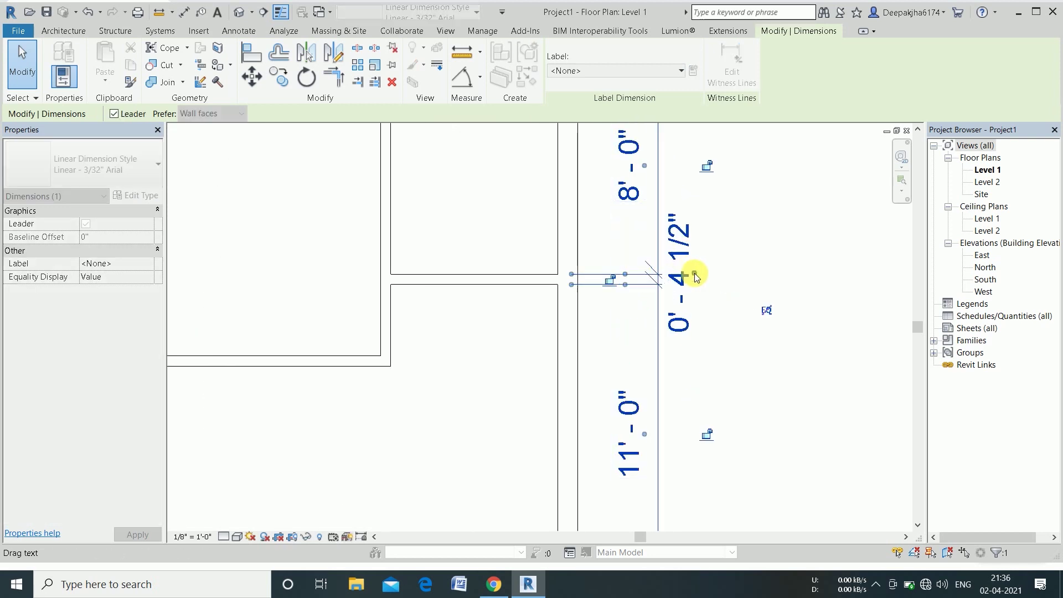
left_click(727, 314)
Move the lower-right string's 0'-4 1/2" text to the right of the line.
scroll(648, 263, "down", 3)
scroll(690, 275, "down", 2)
scroll(690, 275, "down", 2)
scroll(667, 507, "up", 4)
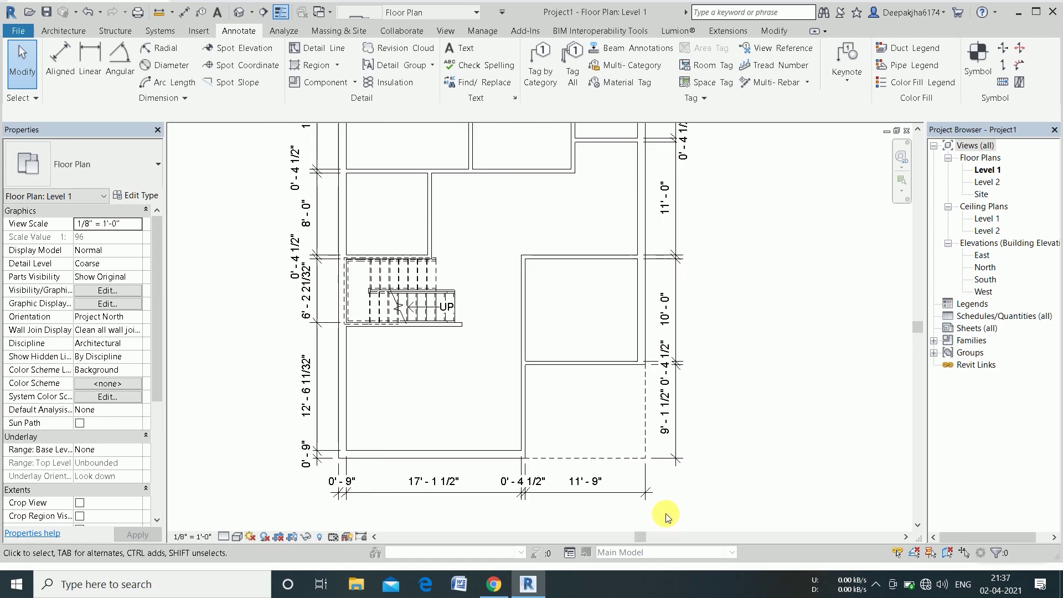
left_click(676, 381)
scroll(678, 375, "up", 3)
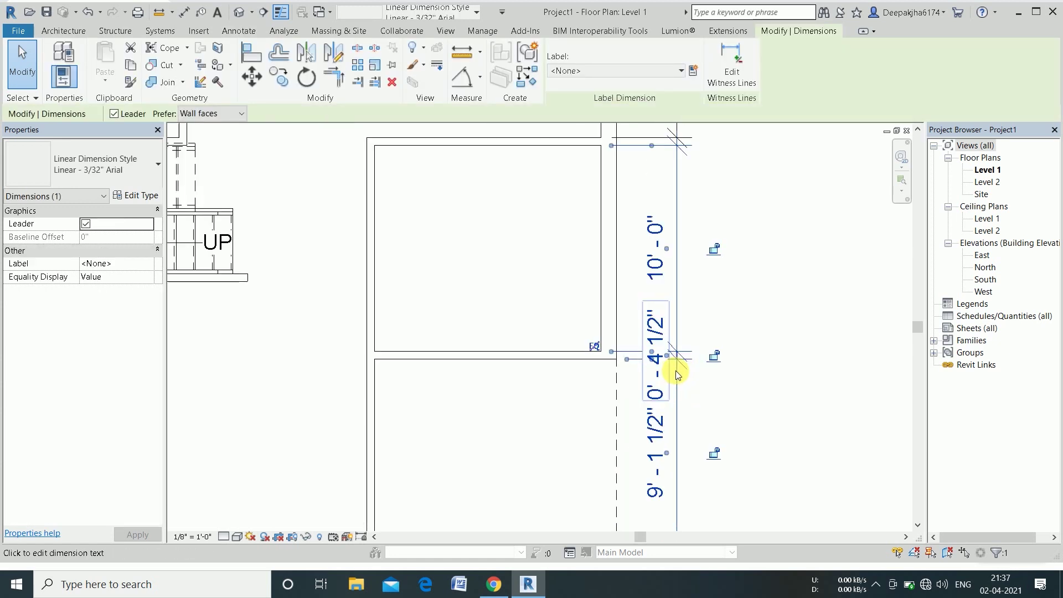
scroll(675, 371, "up", 2)
left_click_drag(660, 347, 741, 344)
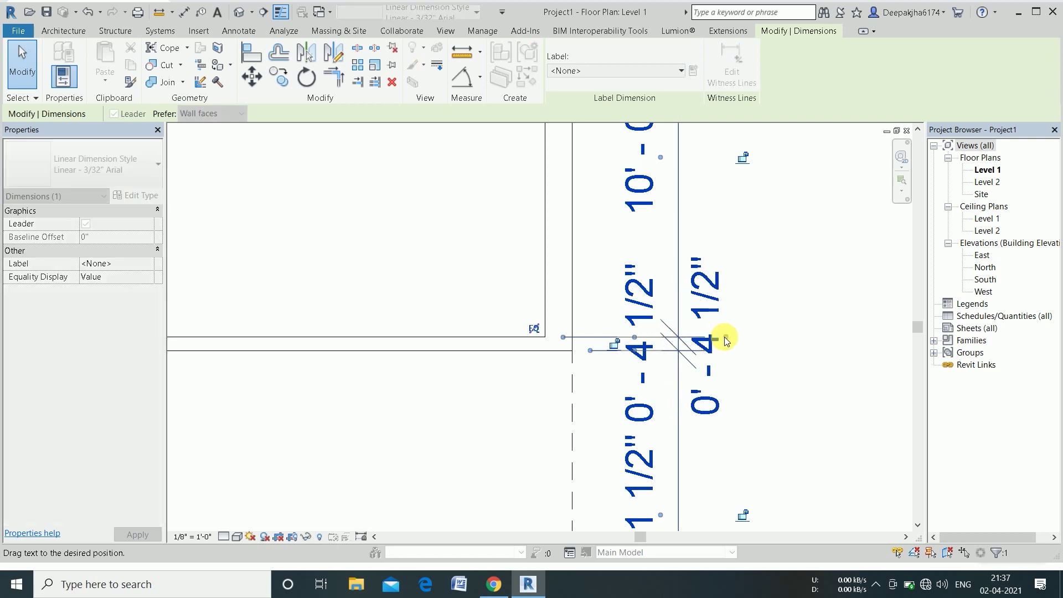
left_click(809, 337)
scroll(810, 335, "down", 4)
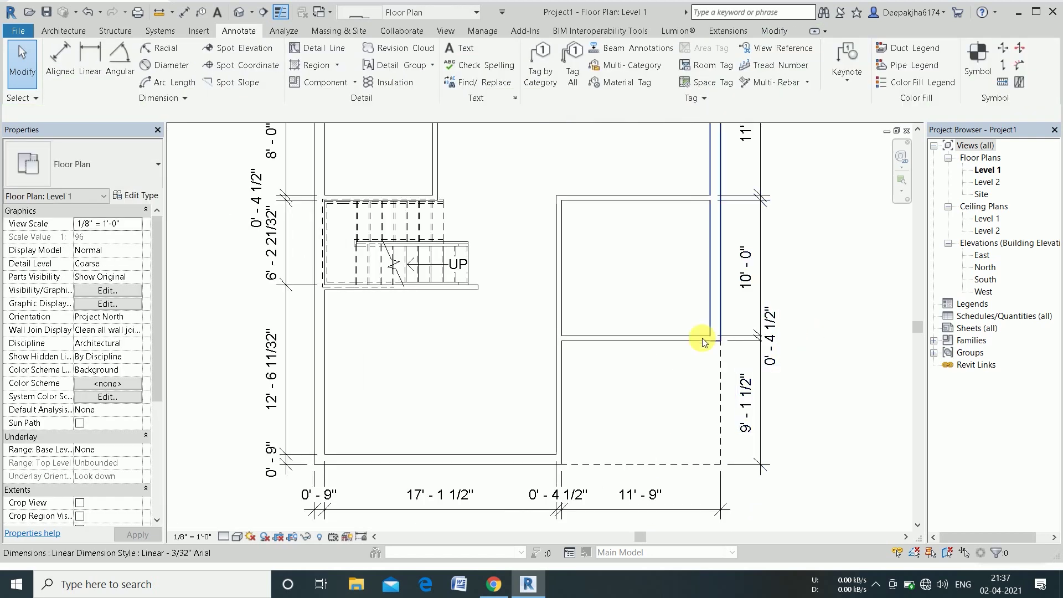
scroll(642, 475, "down", 2)
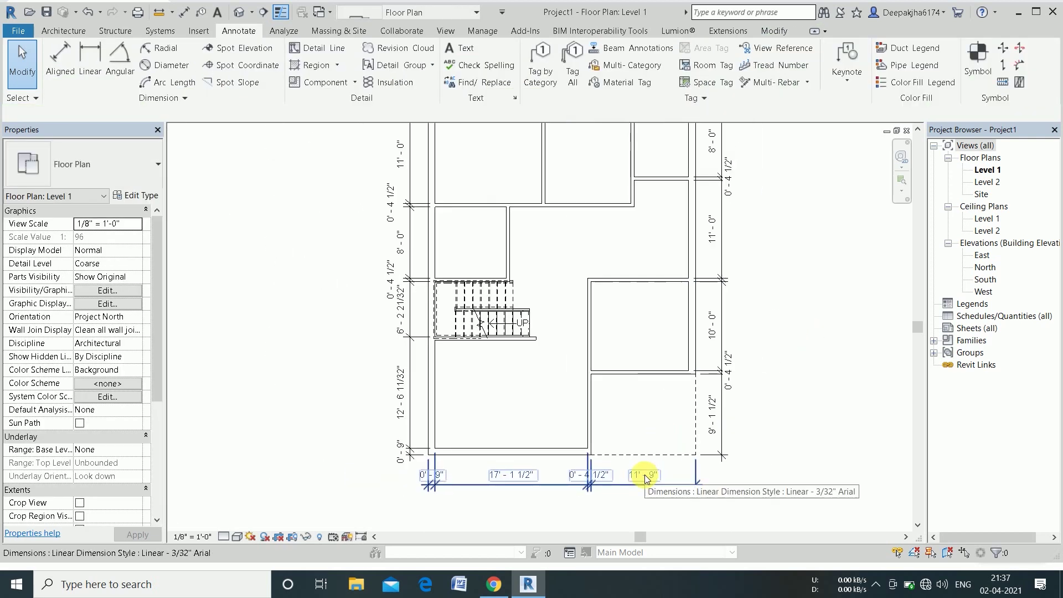
scroll(645, 478, "down", 1)
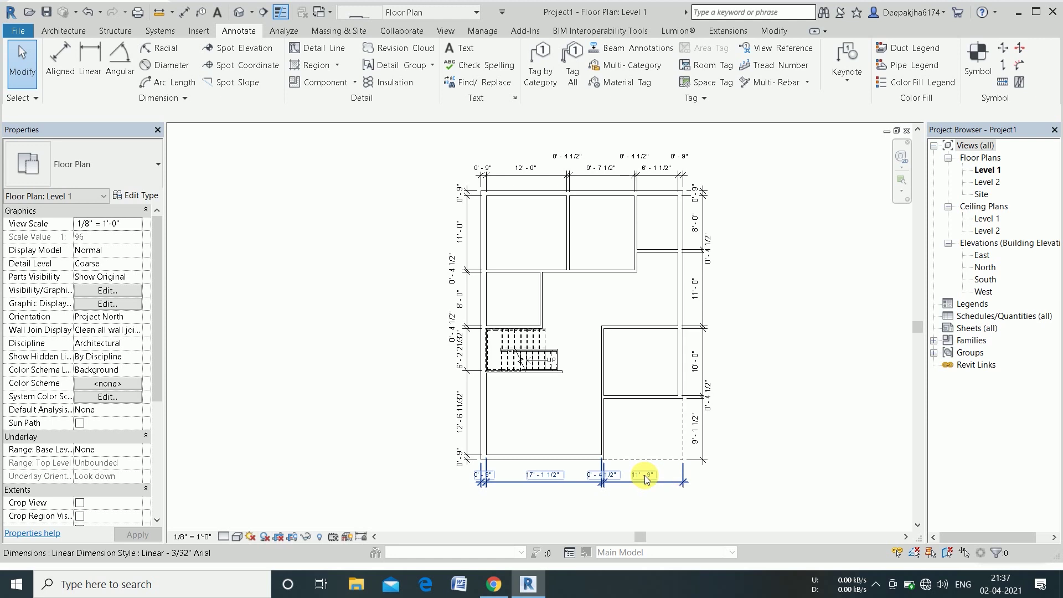
scroll(640, 497, "down", 1)
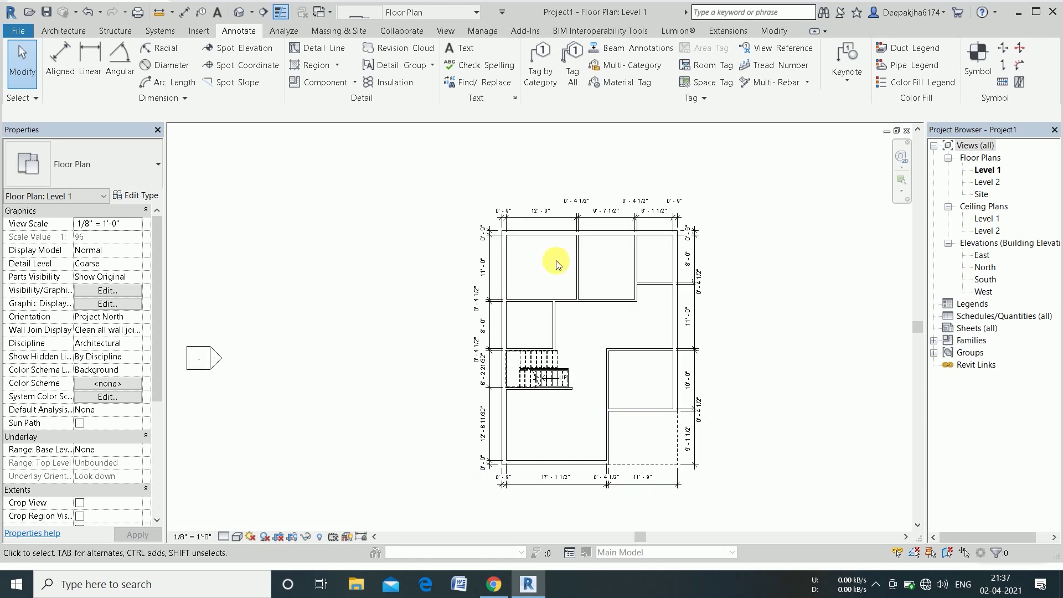
scroll(551, 226, "up", 1)
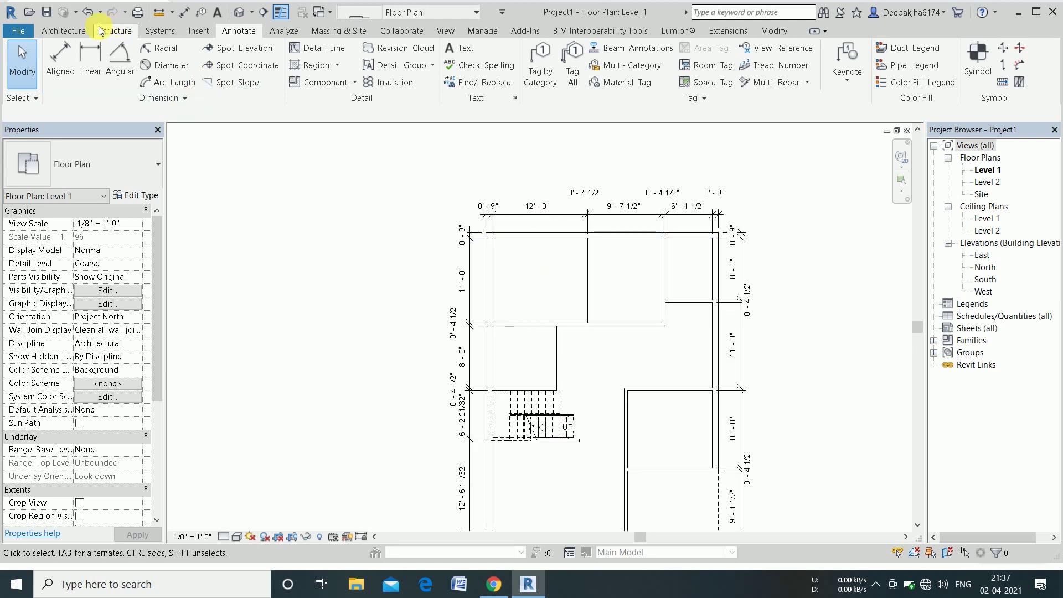
Start the Room tool and open the room tag's Type Properties to load a family.
left_click(71, 30)
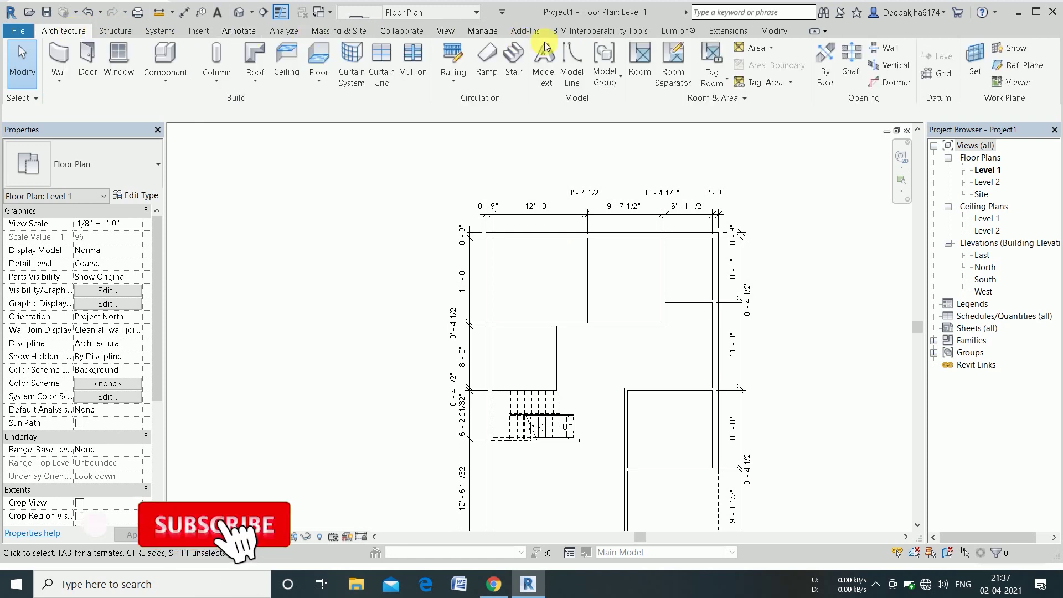
left_click(637, 62)
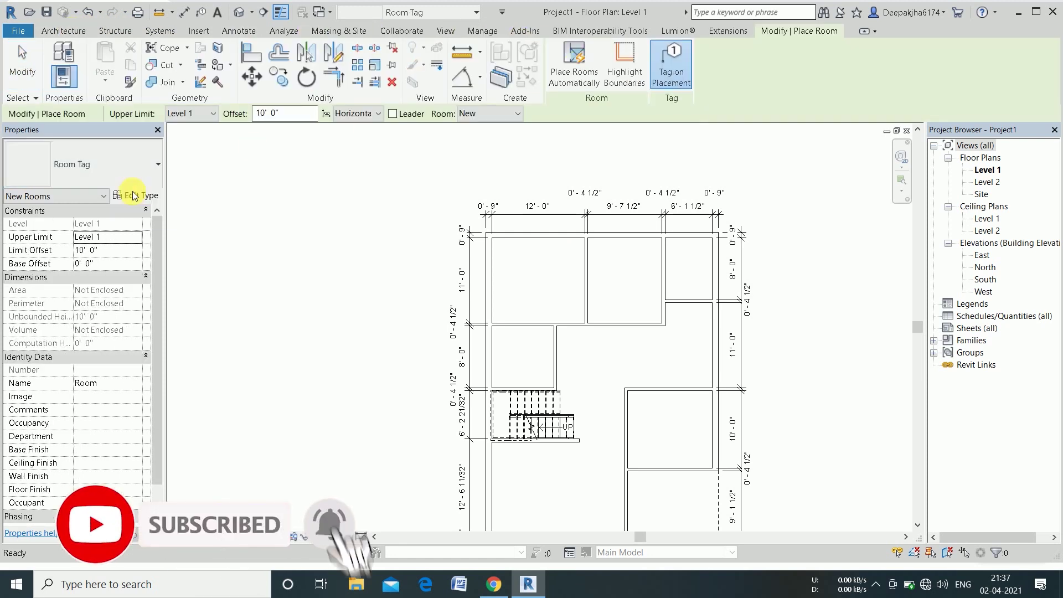
left_click(138, 197)
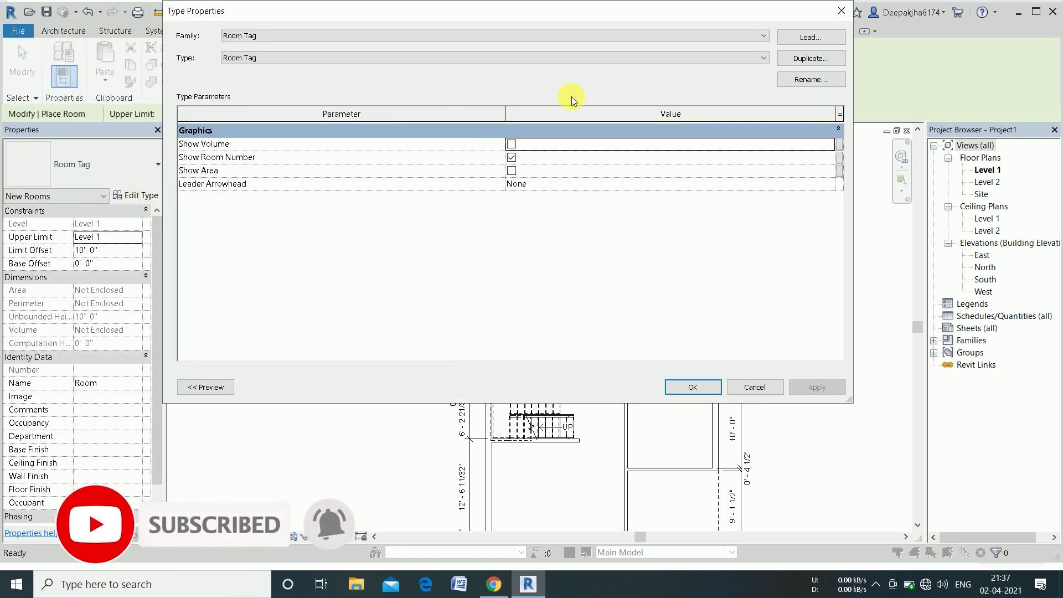
left_click(810, 39)
left_click(809, 43)
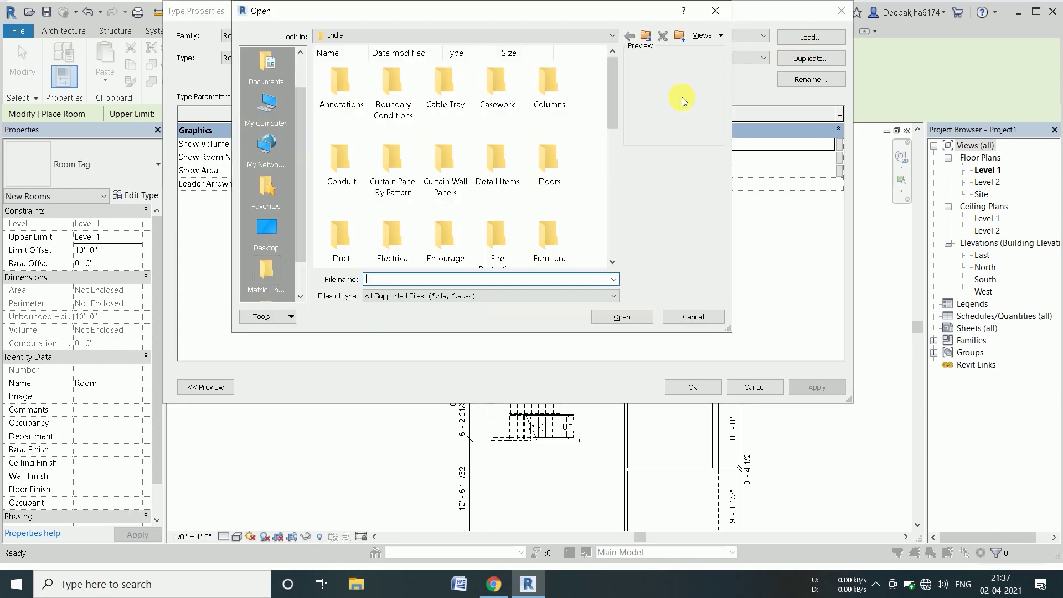
Browse to the Libraries > US Imperial > Annotations folder.
left_click(574, 35)
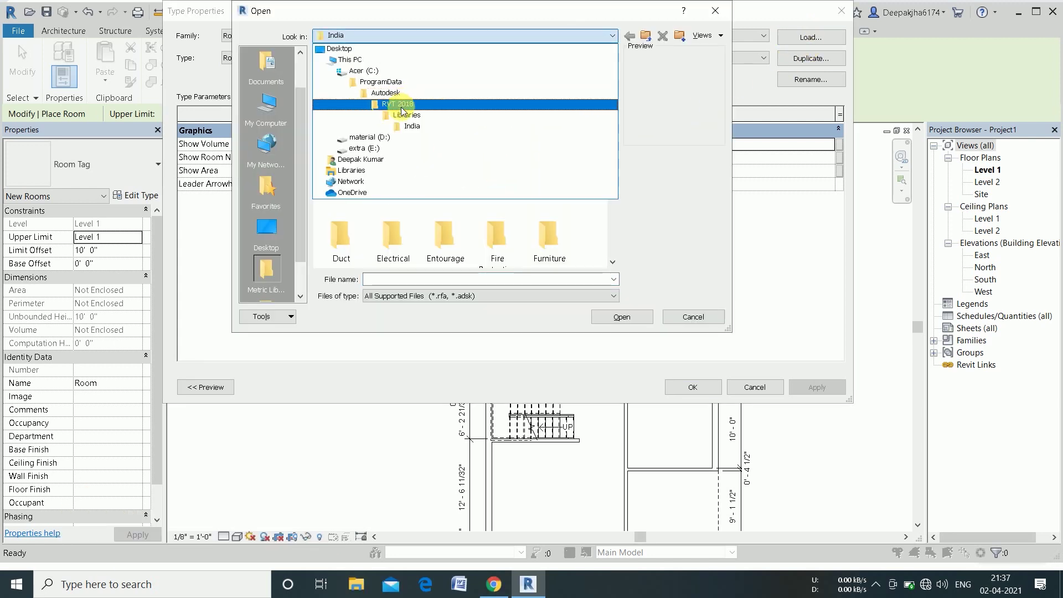
left_click(403, 105)
double_click(444, 84)
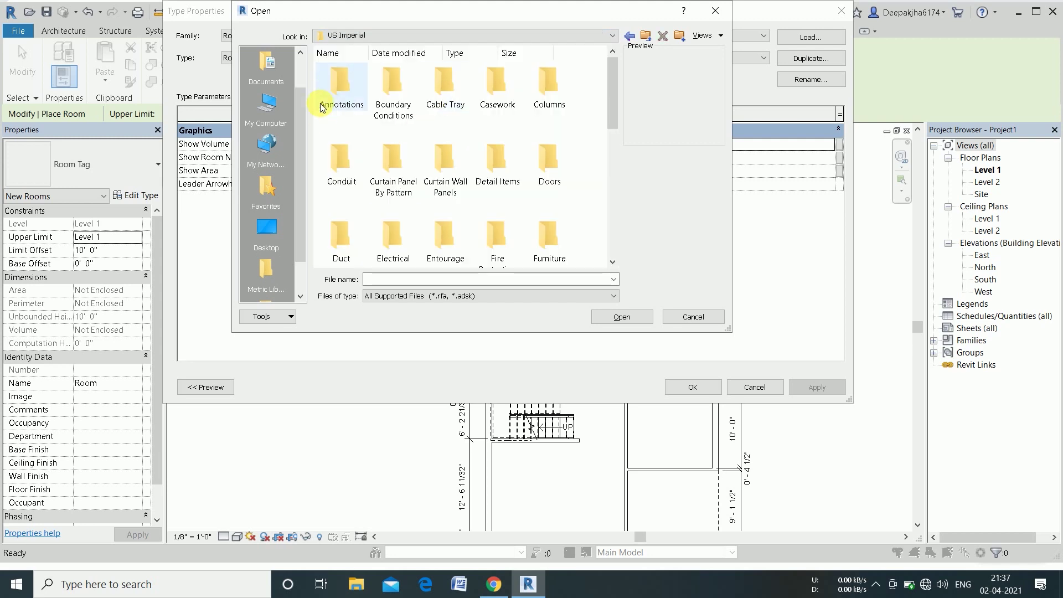
double_click(339, 88)
scroll(391, 179, "down", 3)
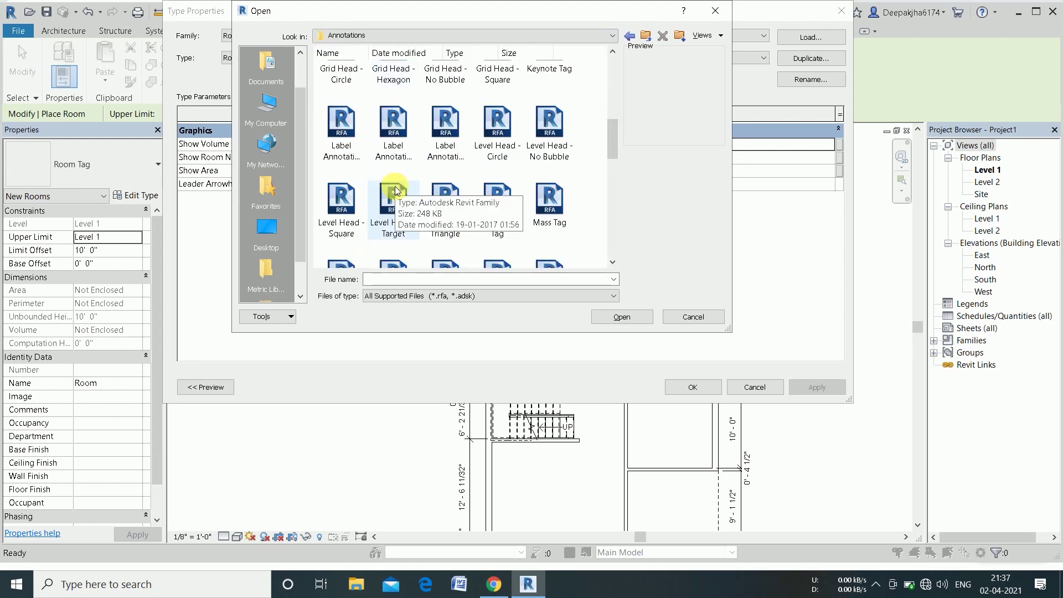
scroll(396, 190, "down", 2)
scroll(393, 185, "down", 2)
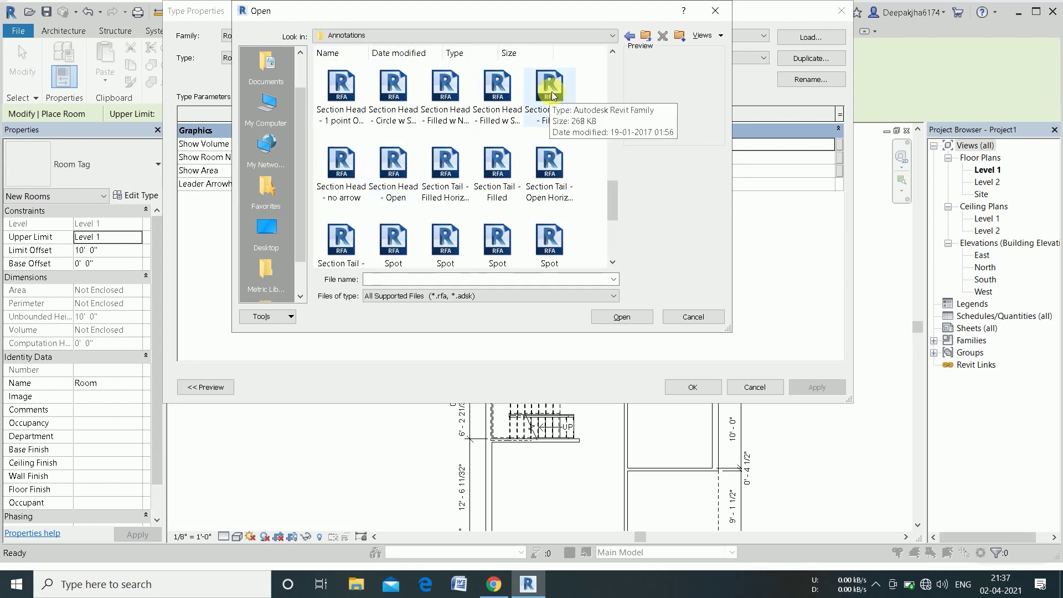
scroll(396, 197, "down", 3)
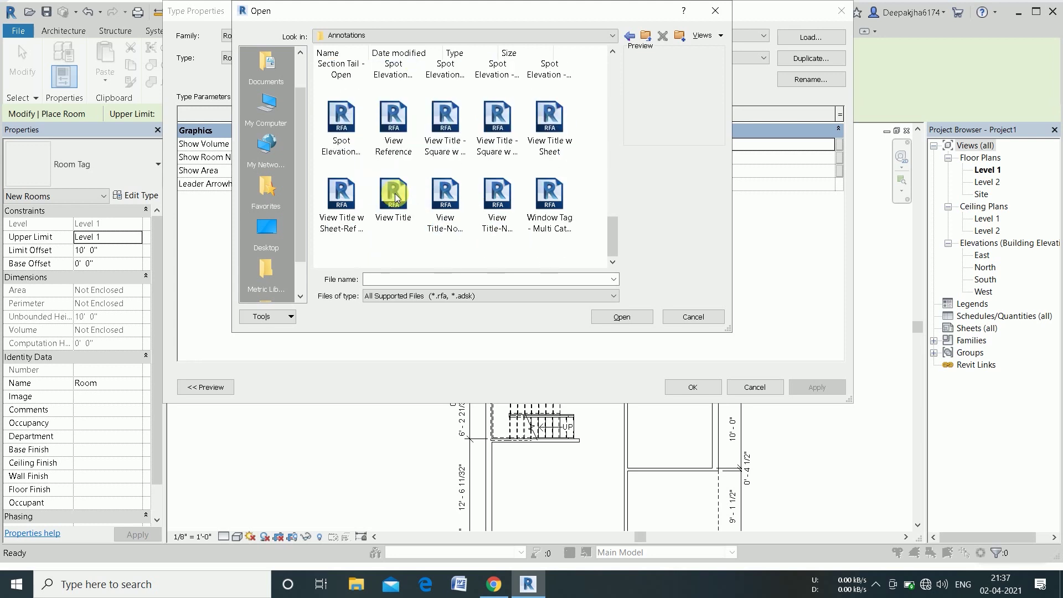
scroll(397, 198, "up", 3)
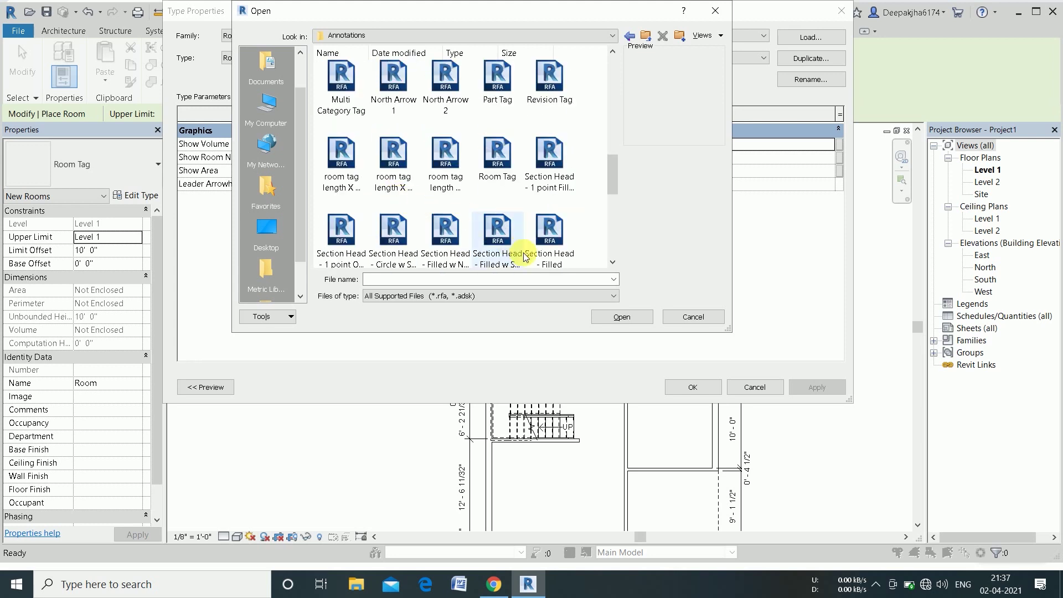
Load room tag length X width.0002.rfa and confirm it as the room tag type.
left_click(711, 41)
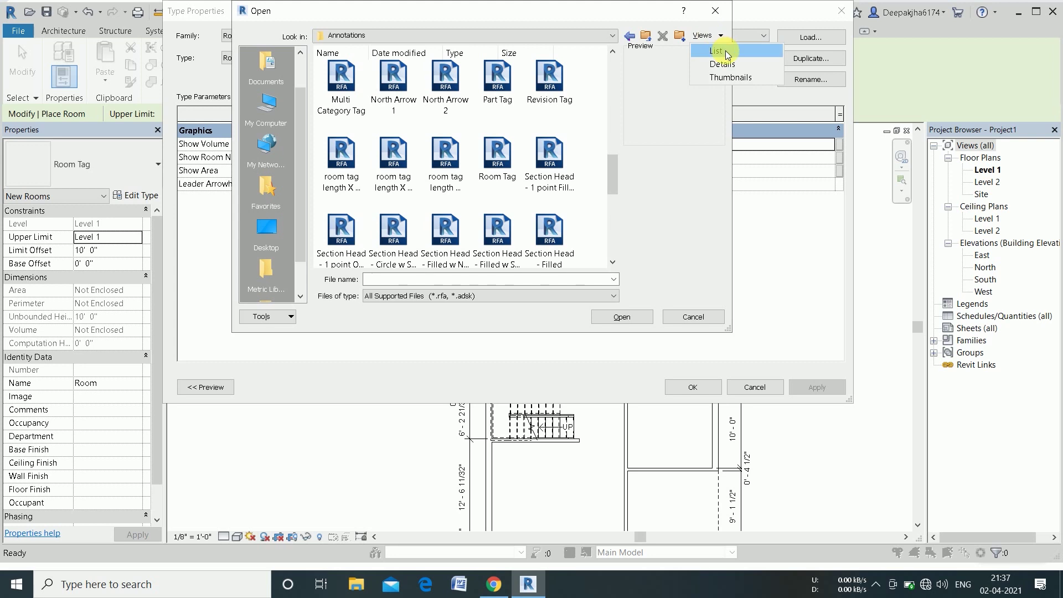
left_click(736, 78)
scroll(357, 201, "down", 5)
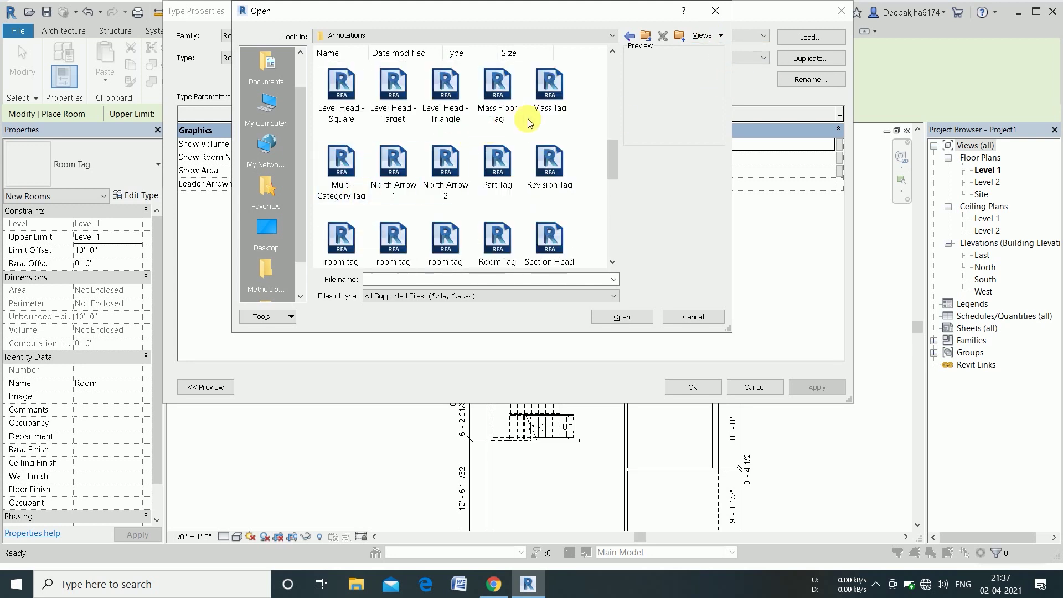
scroll(470, 171, "down", 3)
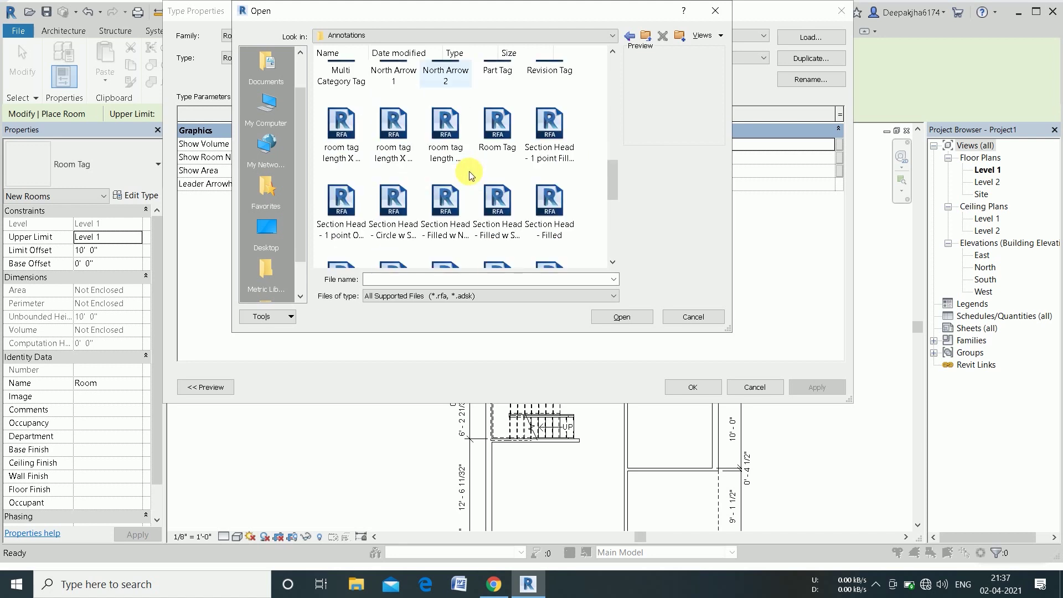
scroll(469, 171, "down", 3)
scroll(470, 171, "down", 3)
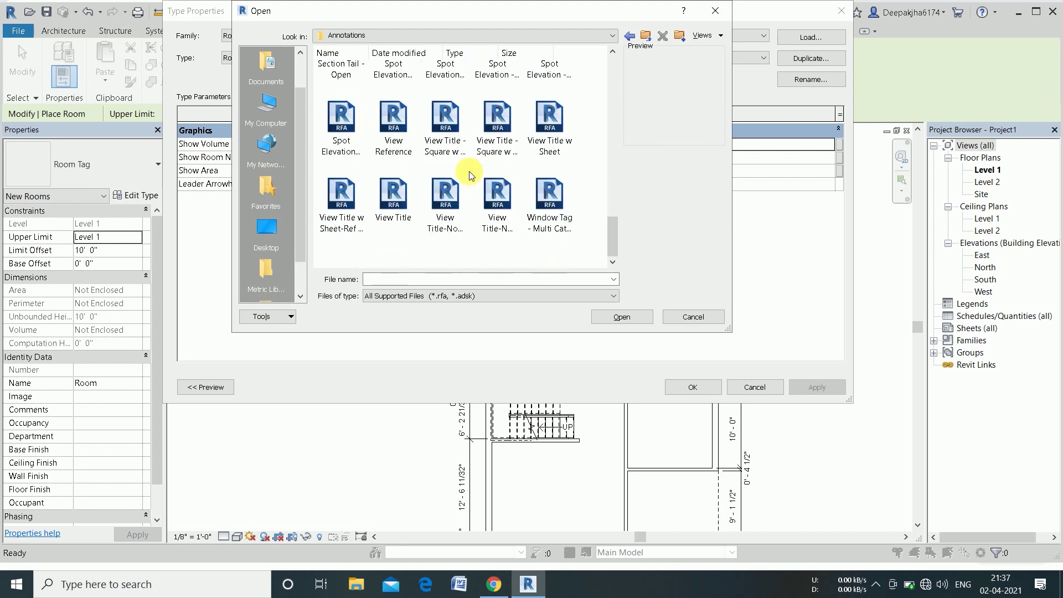
scroll(470, 171, "up", 3)
scroll(470, 171, "up", 3)
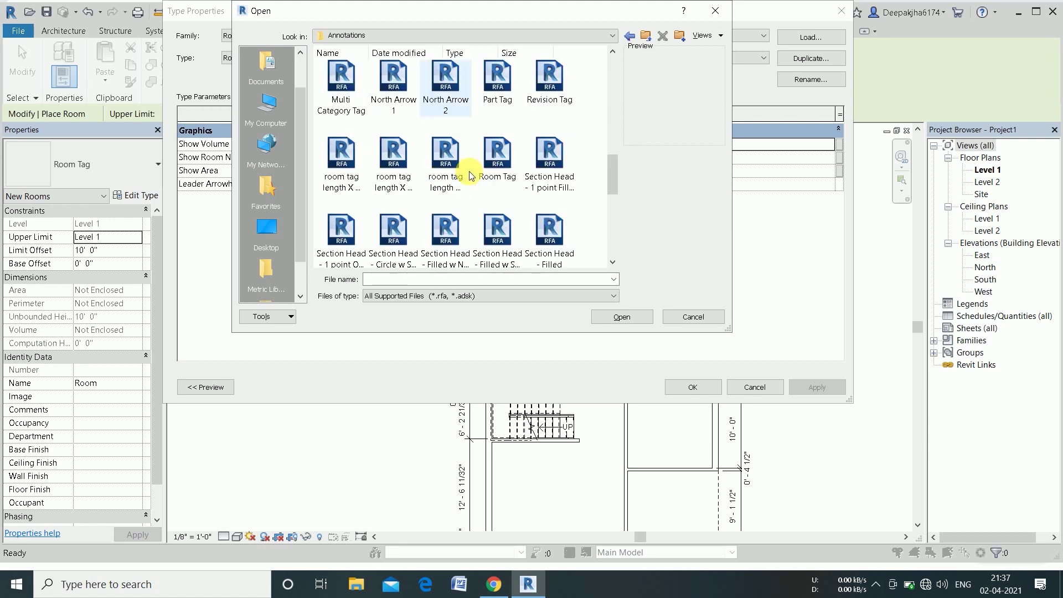
left_click(398, 159)
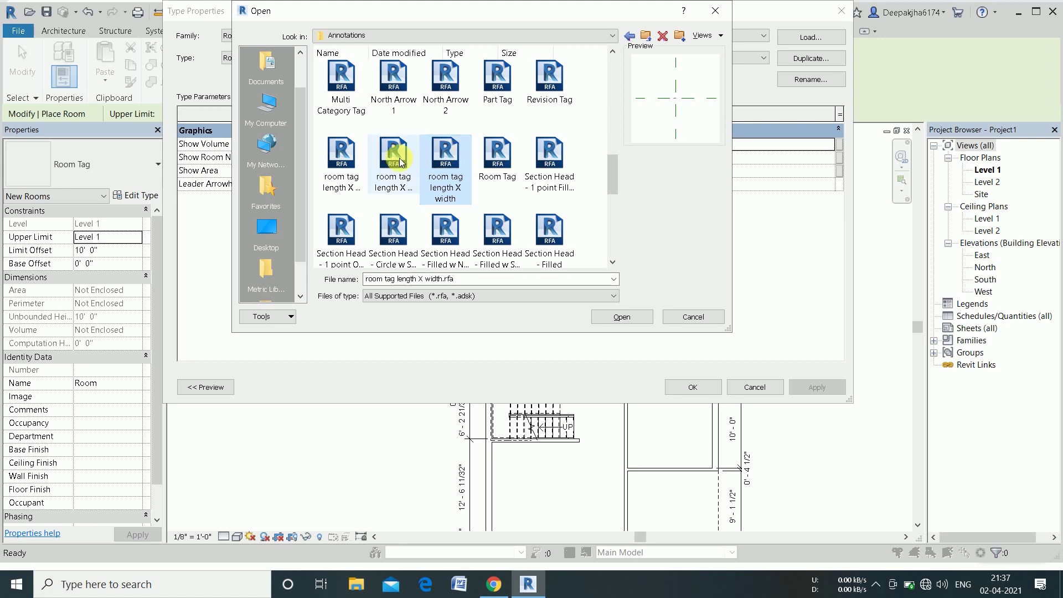
left_click(619, 317)
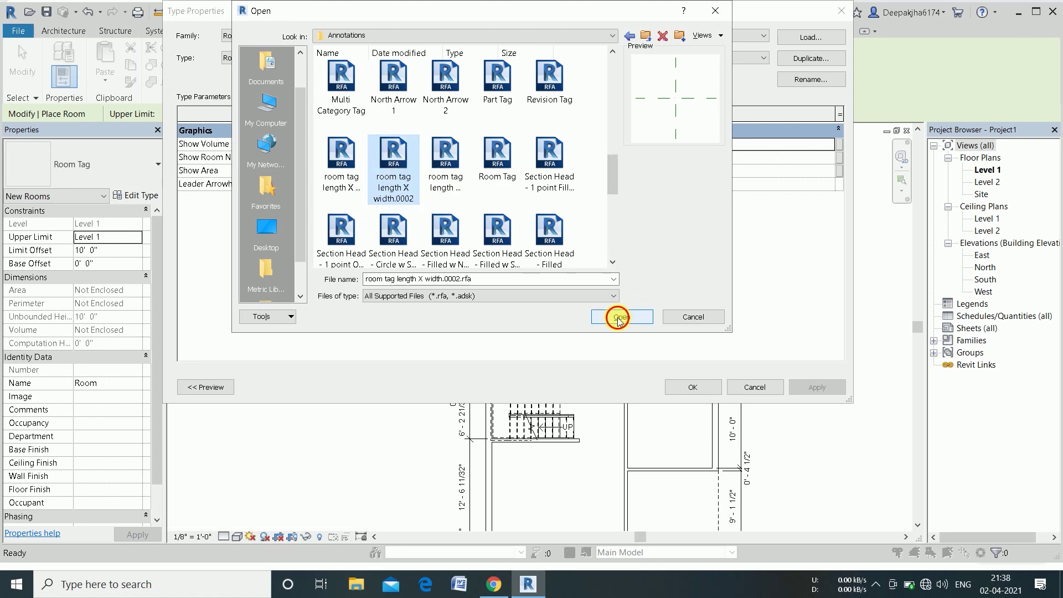
left_click(704, 387)
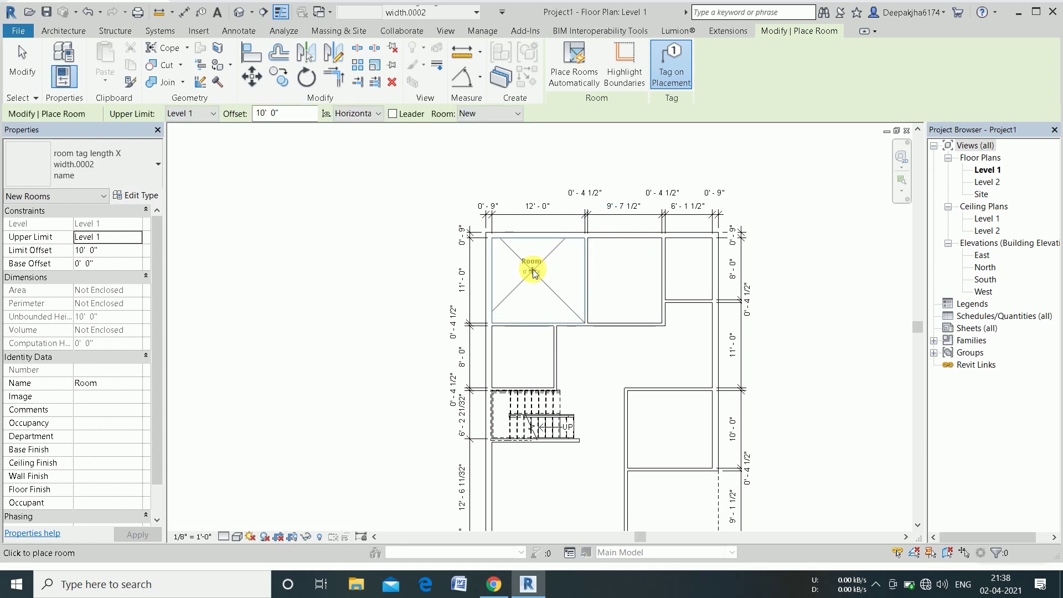
Place rooms in the top-left, middle-top and top-right enclosed spaces.
left_click(534, 270)
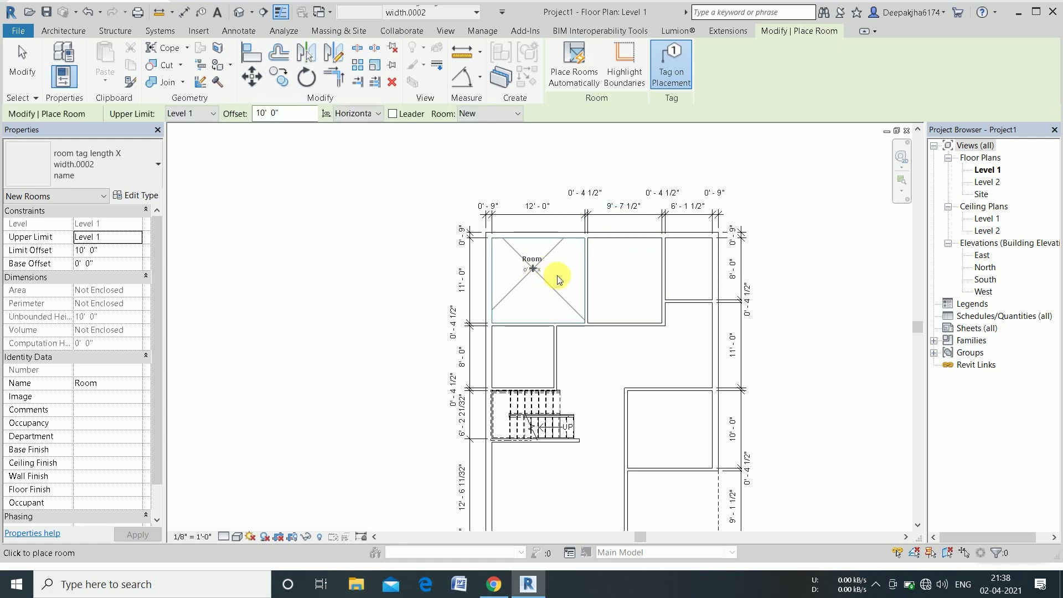
left_click(625, 268)
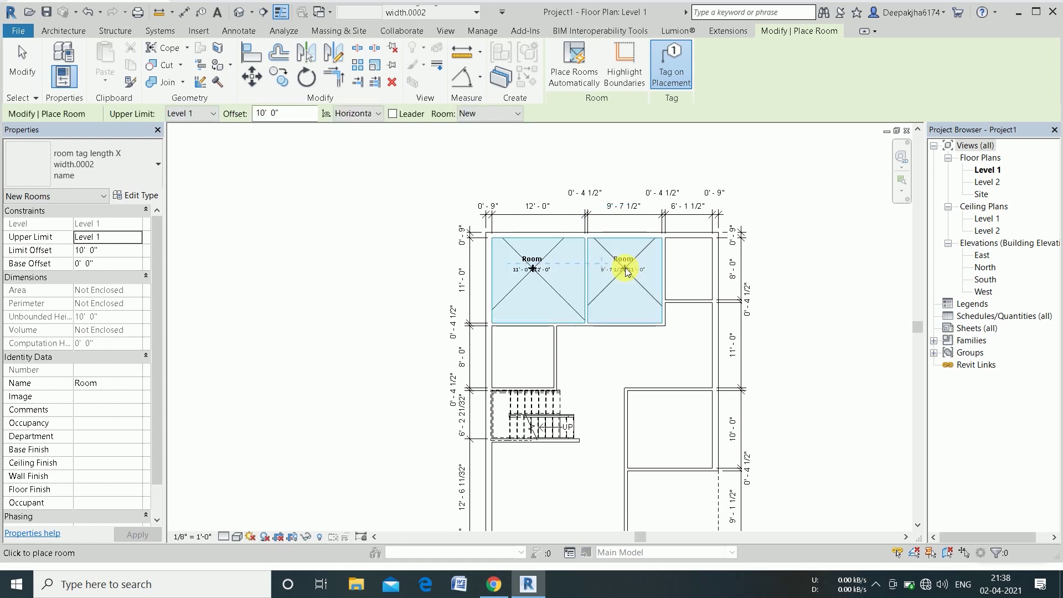
left_click(688, 269)
scroll(638, 220, "down", 2)
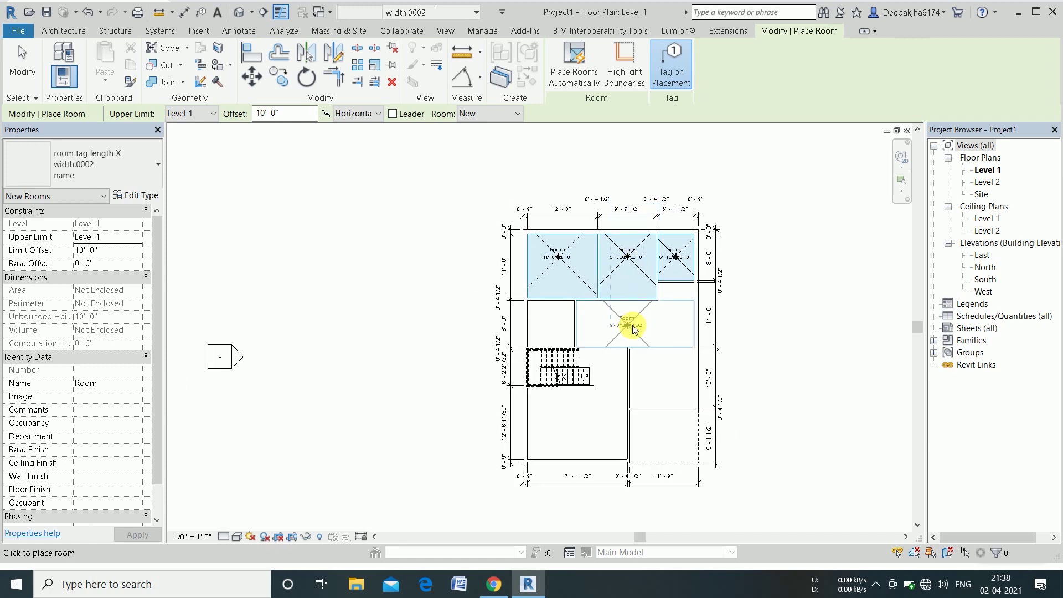
Place rooms in the central, left-middle and lower spaces, then finish room placement.
left_click(632, 325)
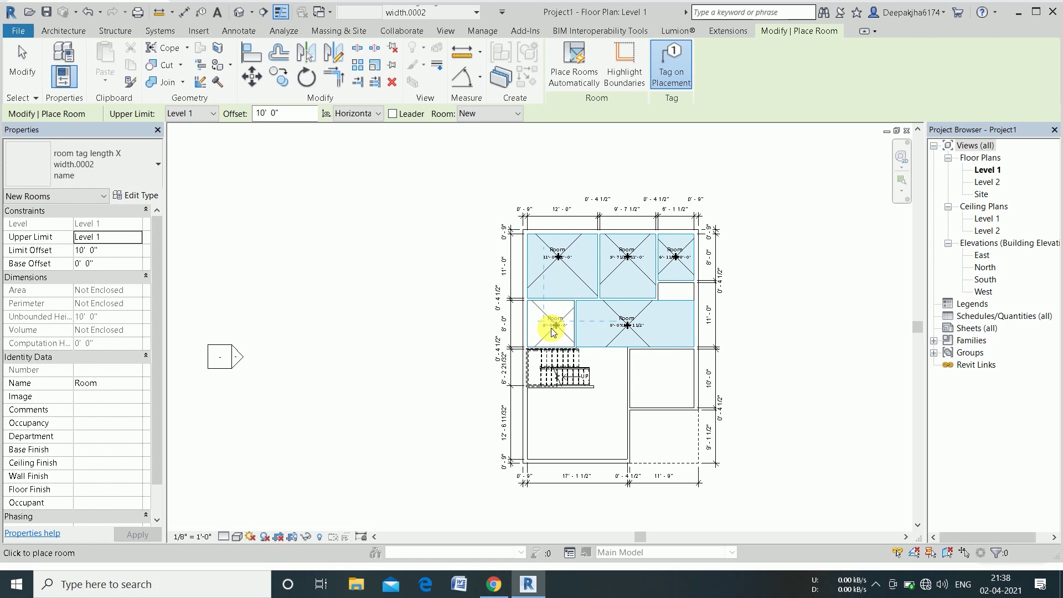
left_click(551, 328)
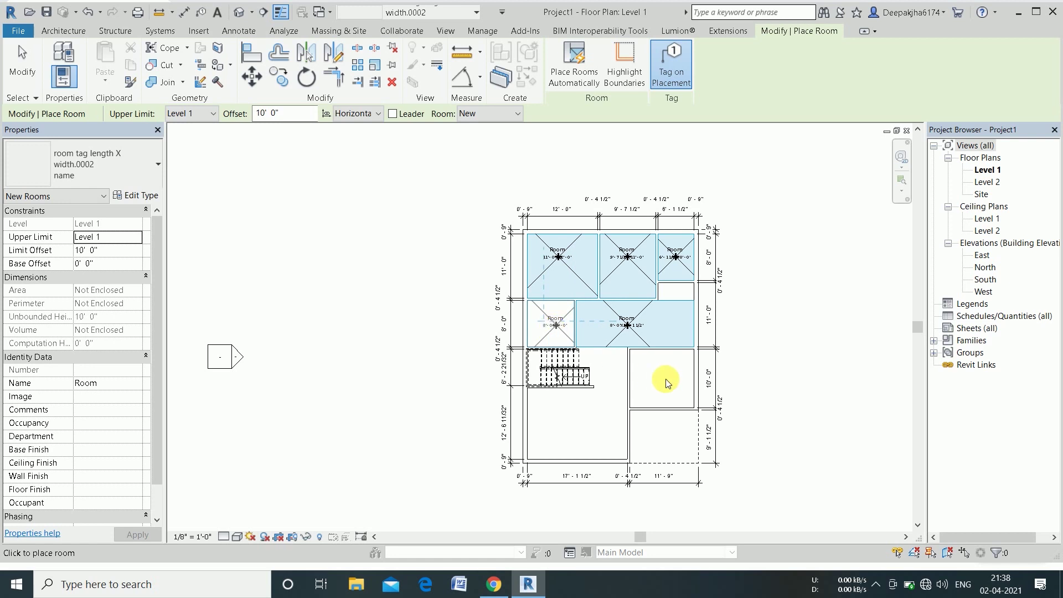
left_click(667, 443)
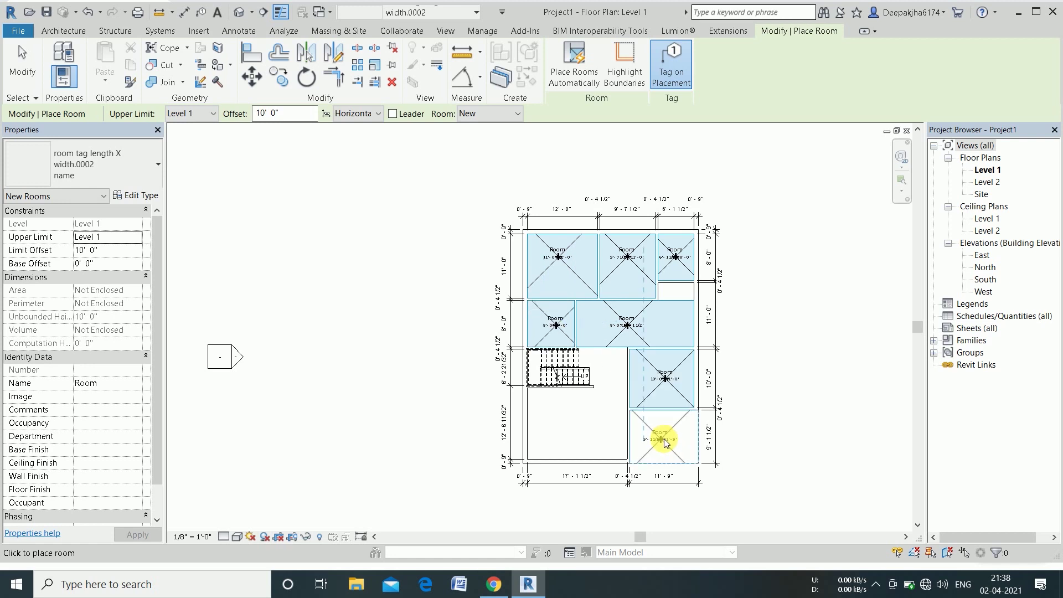
left_click(579, 426)
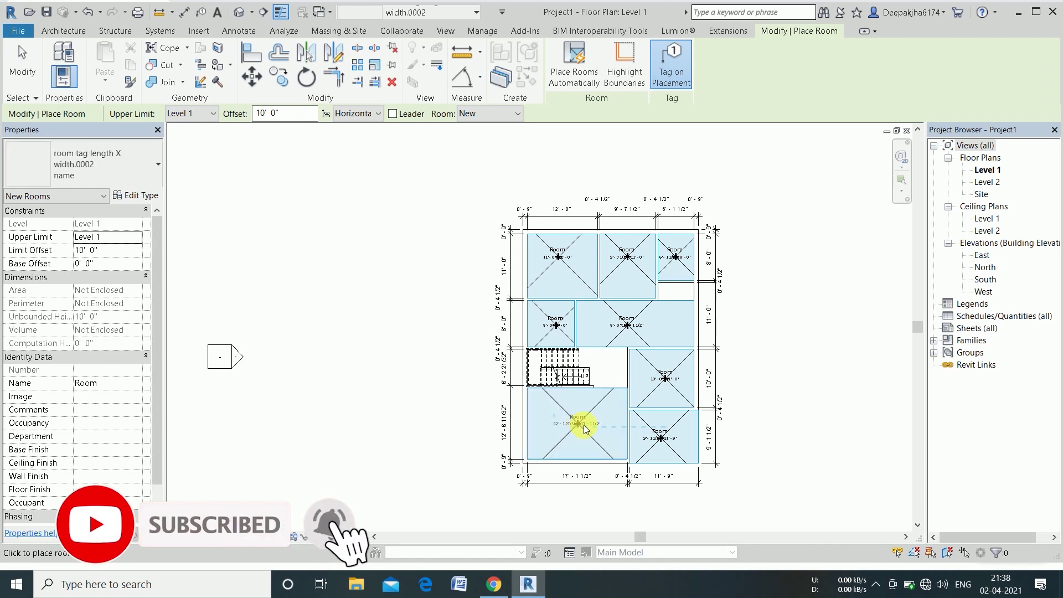
scroll(614, 302, "up", 1)
scroll(577, 246, "up", 1)
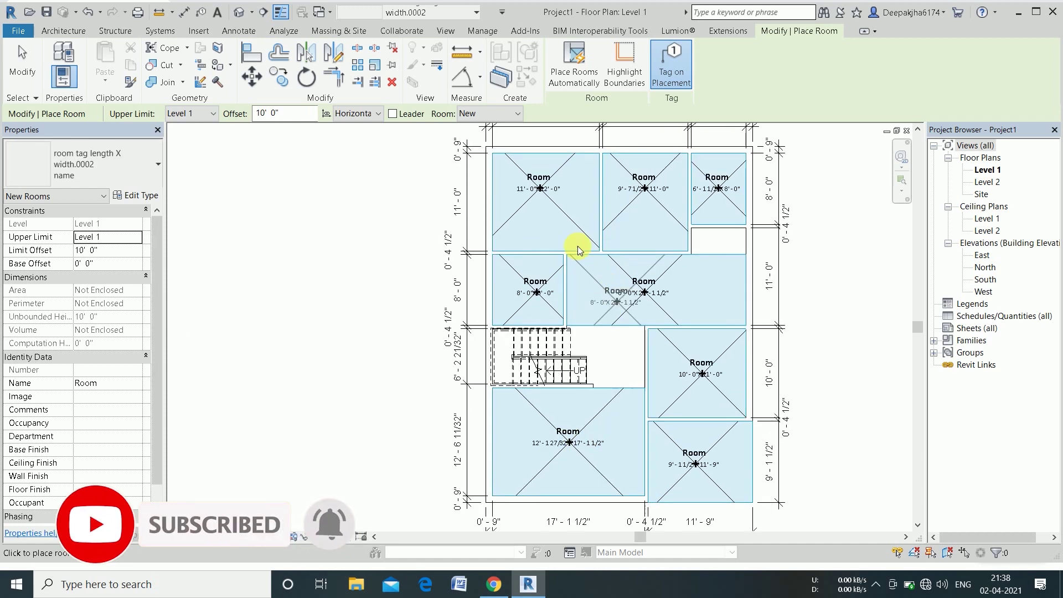
scroll(559, 157, "up", 1)
key("Escape")
scroll(546, 224, "down", 2)
scroll(506, 160, "up", 3)
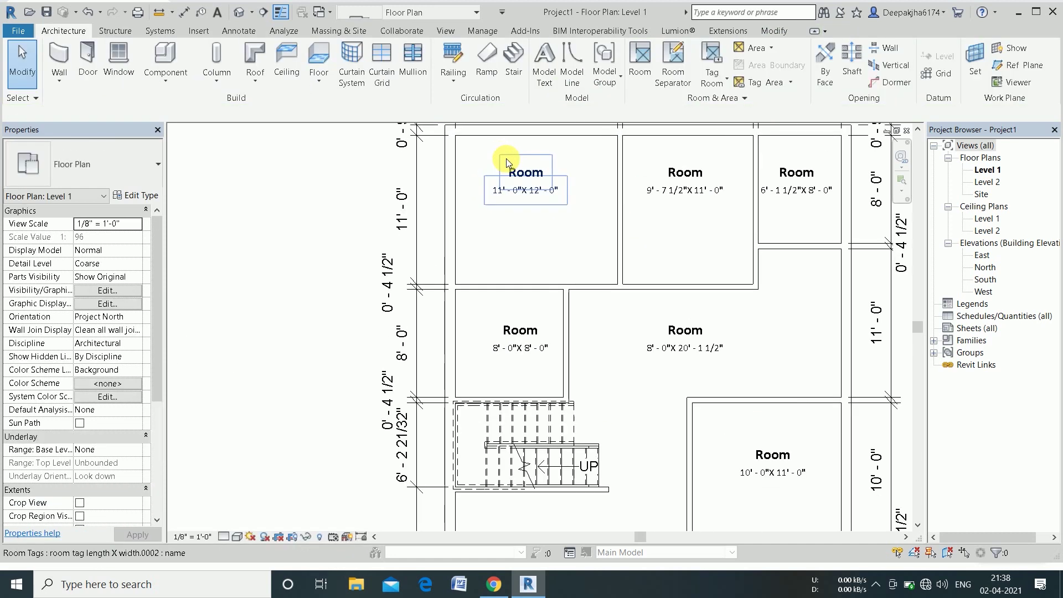
Rename the top-left and middle-top room tags to Bedroom.
double_click(513, 172)
type("BE")
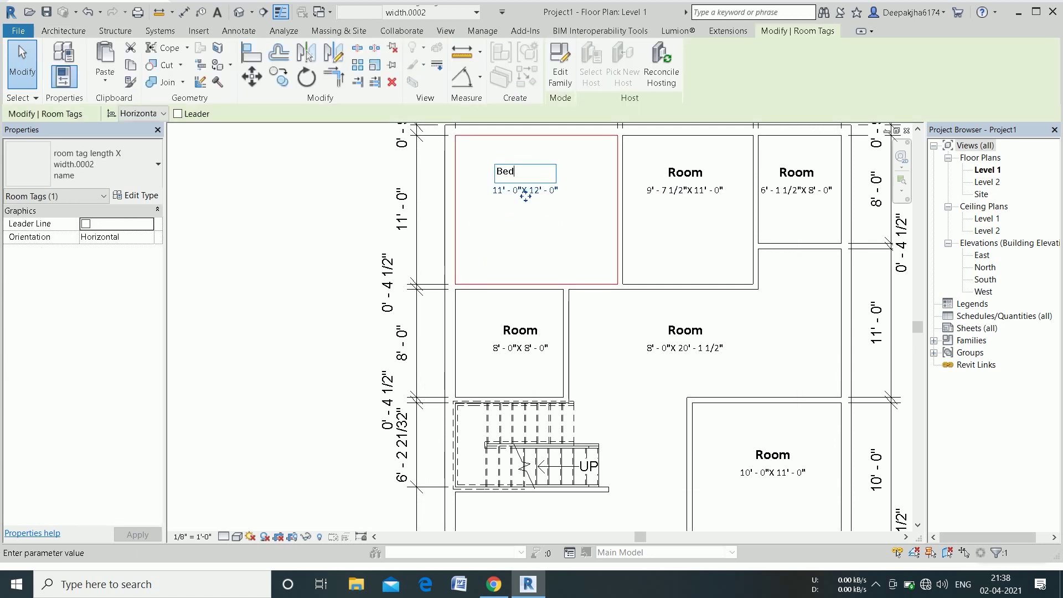
type("m")
type("m")
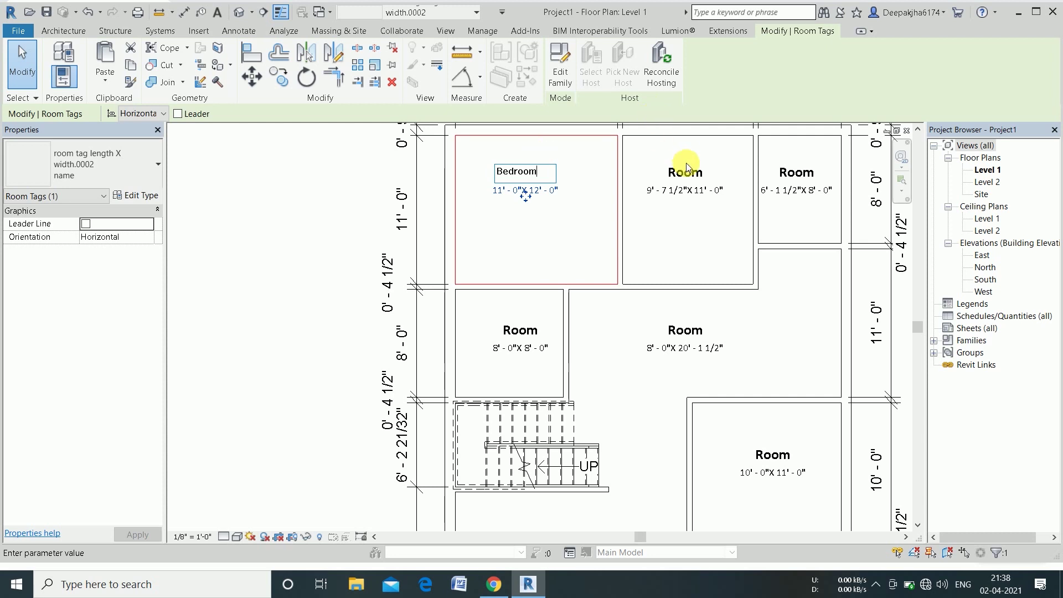
left_click(689, 171)
left_click(690, 171)
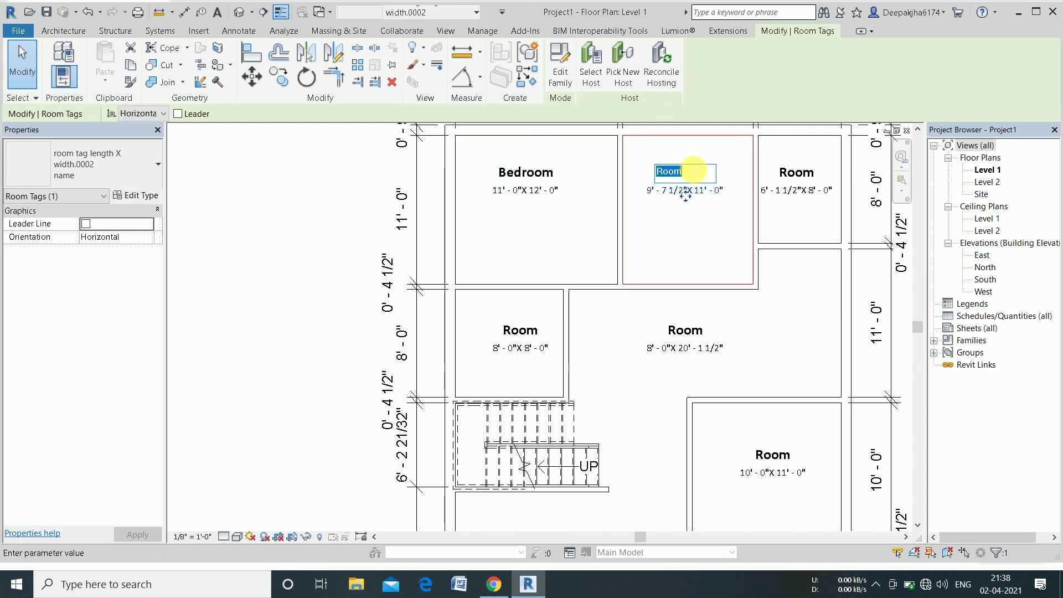
type("Bedr")
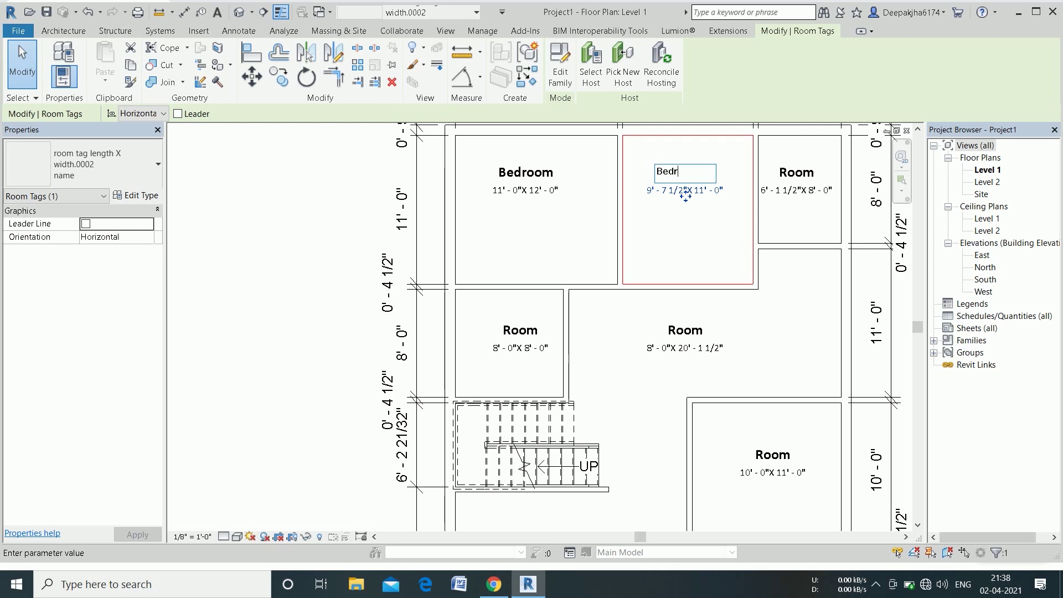
key("Return")
Rename the top-right room to Bath+WC and the small room above the stair to Kitchen.
left_click(792, 173)
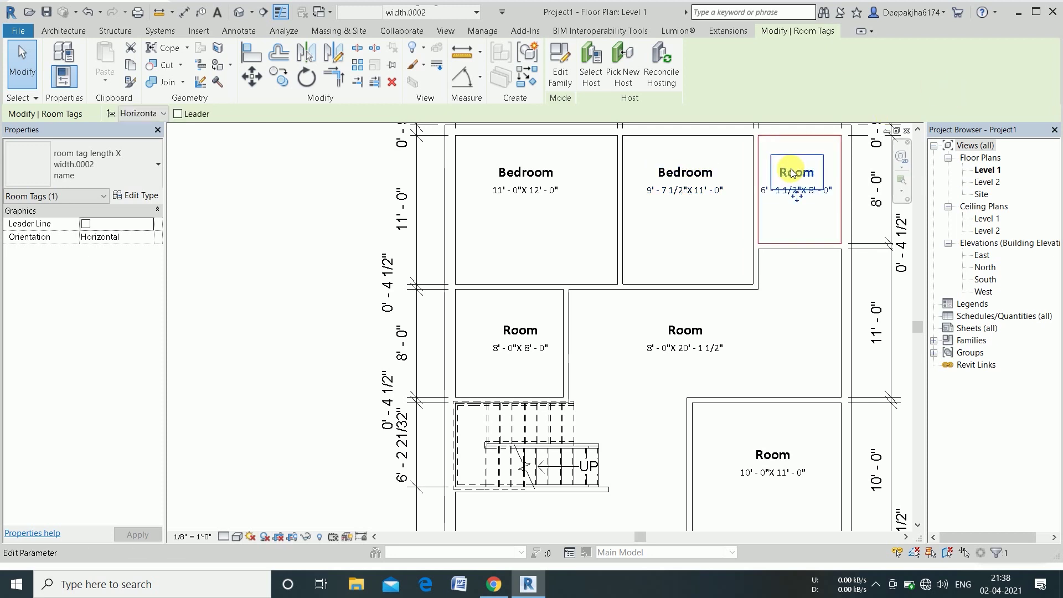
type("Bath")
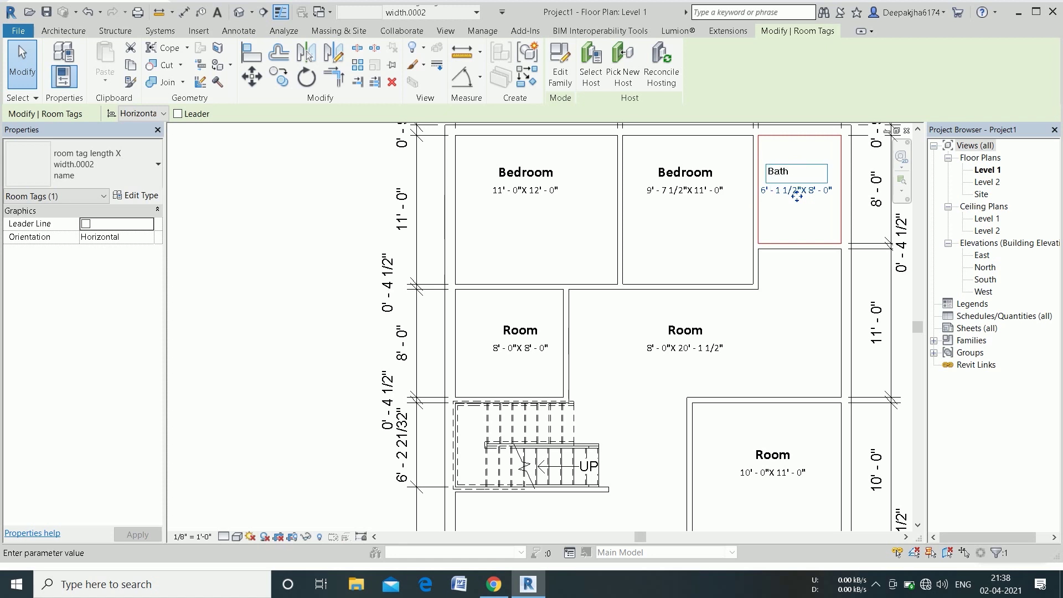
type("+W")
left_click(660, 252)
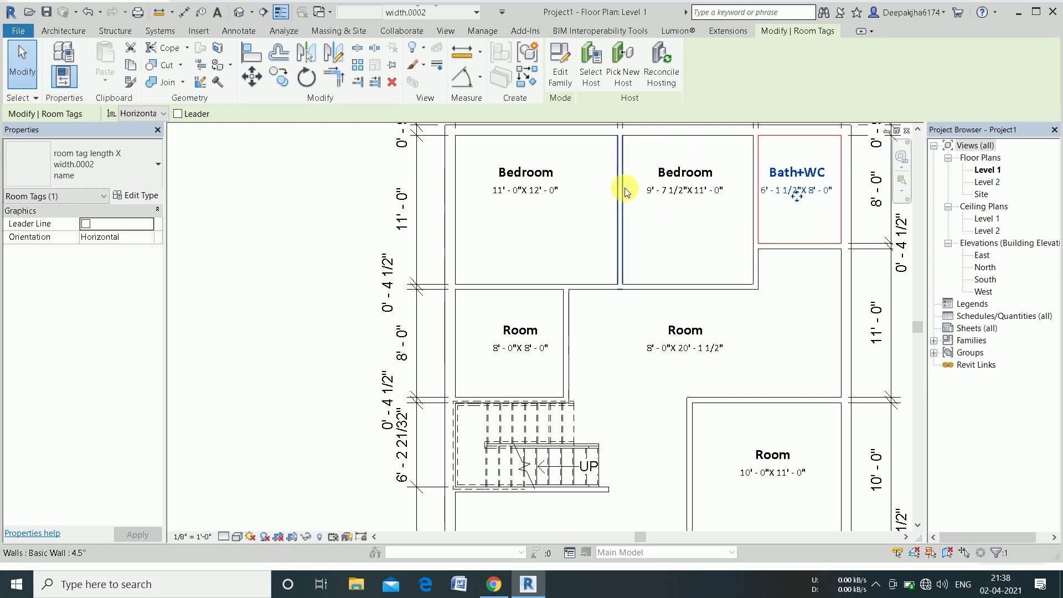
scroll(625, 189, "down", 1)
scroll(502, 367, "up", 2)
left_click(546, 283)
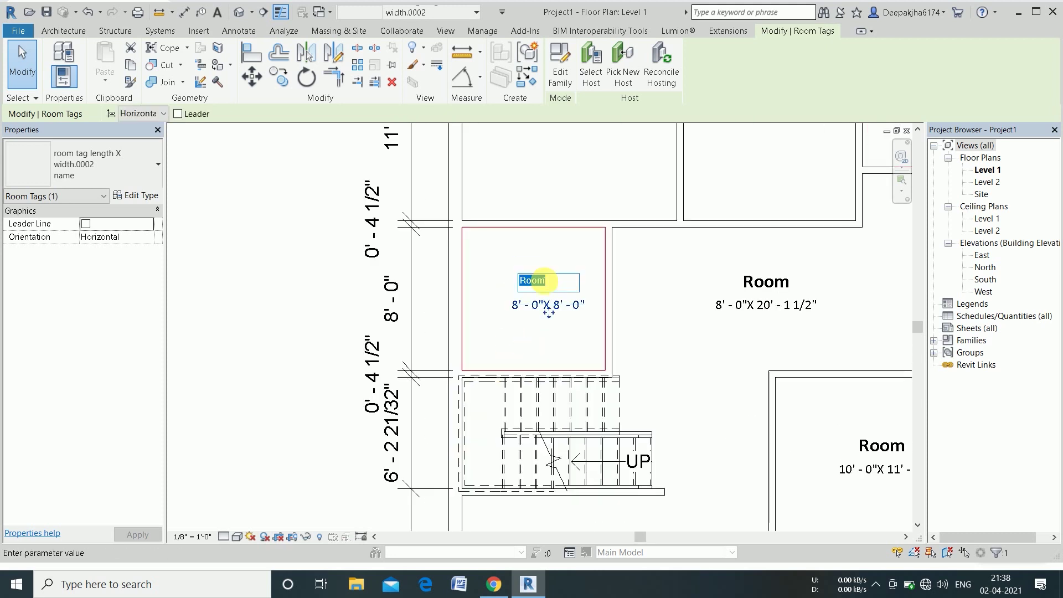
type("Kitchen")
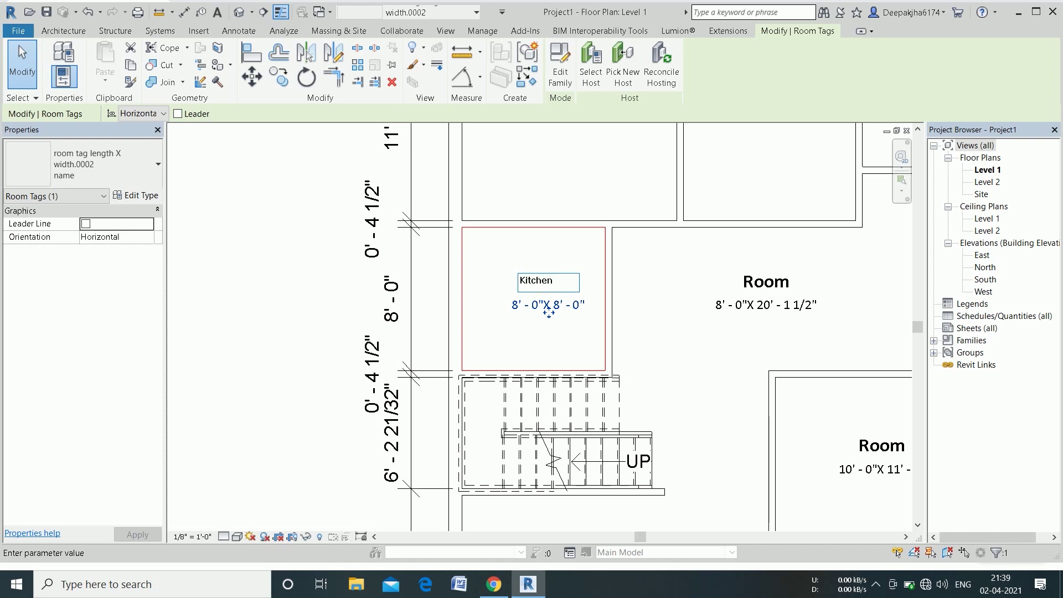
left_click(712, 279)
Rename the large right room's tag to Dinning+Drawing.
left_click(778, 284)
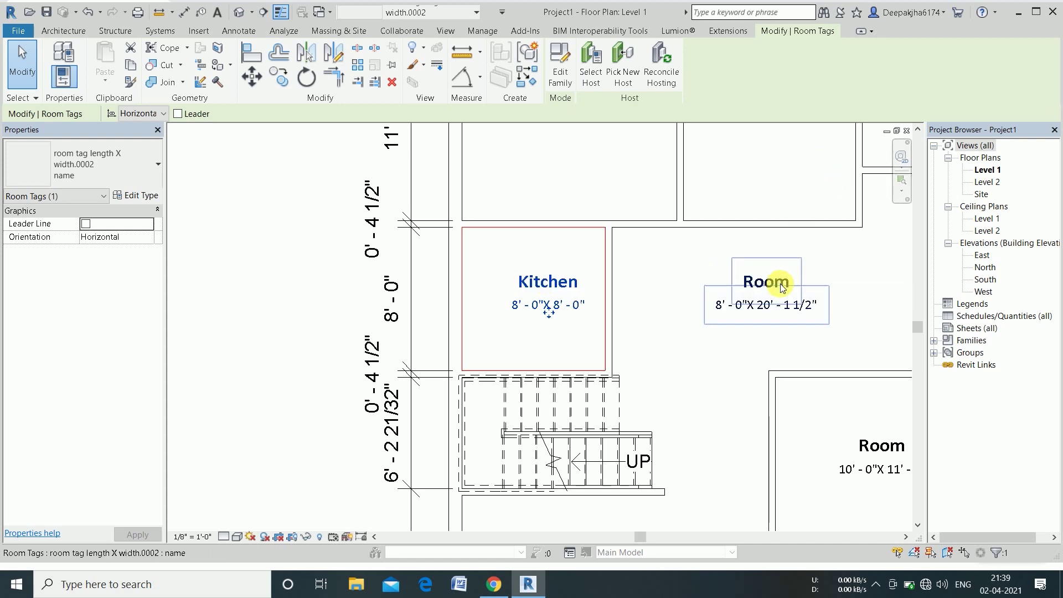
left_click(781, 279)
type("Drawing")
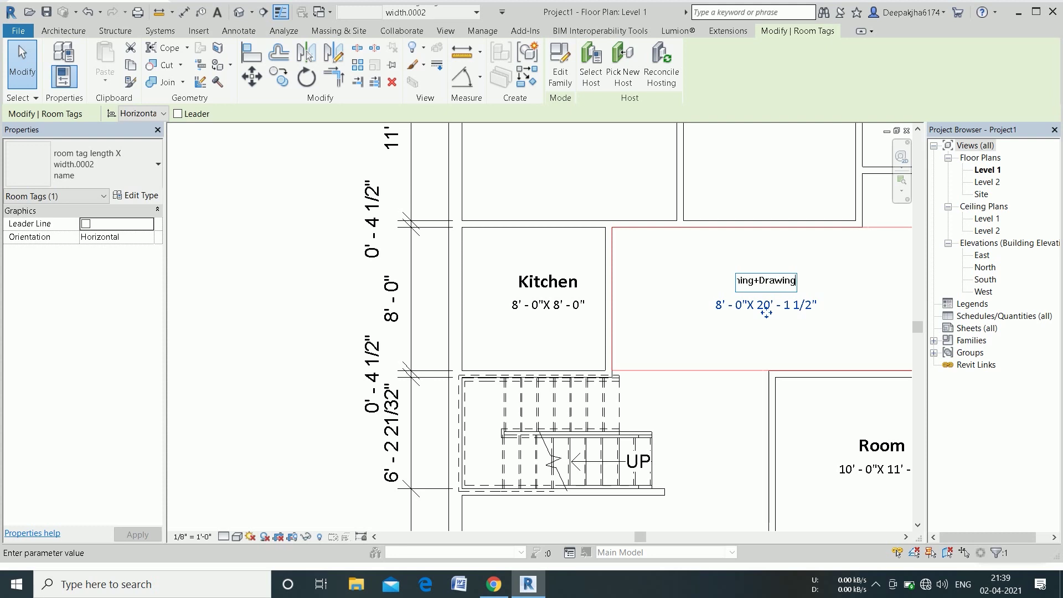
left_click(713, 345)
scroll(659, 275, "down", 2)
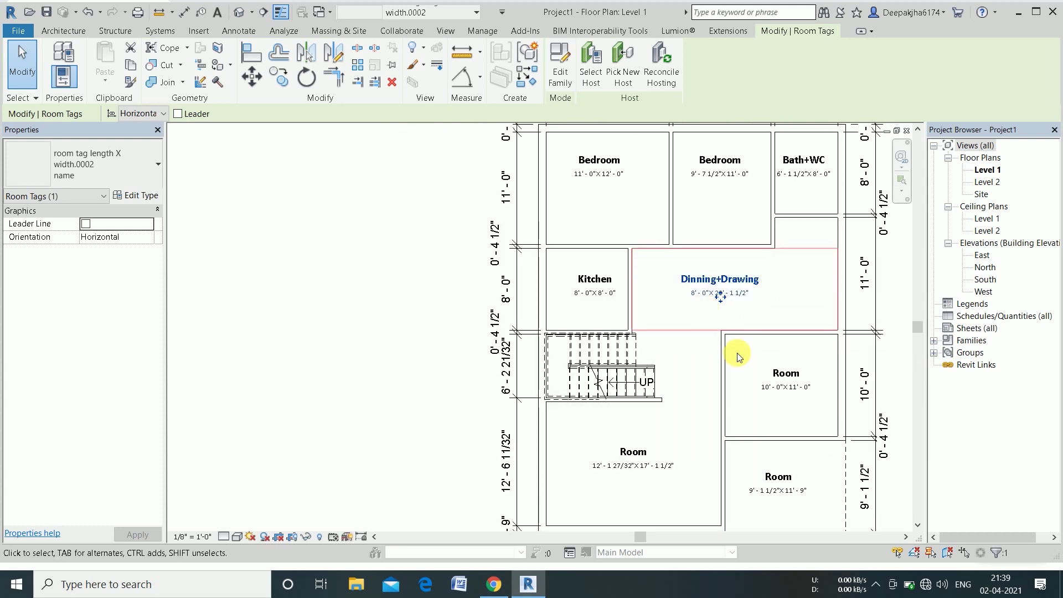
scroll(715, 310, "down", 1)
scroll(802, 463, "up", 2)
Name the lower-right room Guestroom and the lower-left room Varandah.
left_click(773, 299)
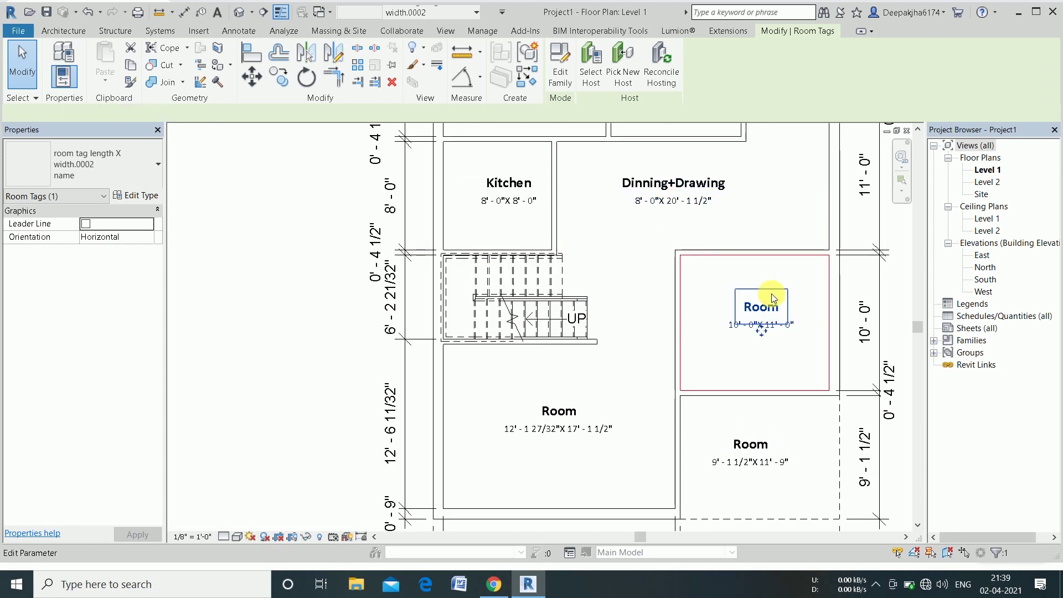
type("Guestr")
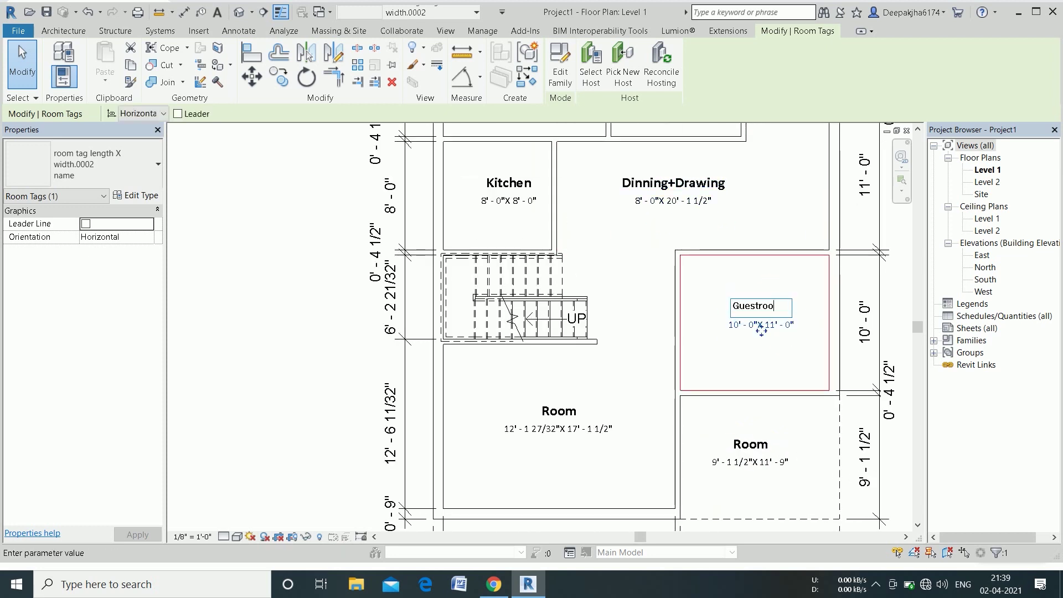
type("m")
left_click(632, 341)
left_click(559, 411)
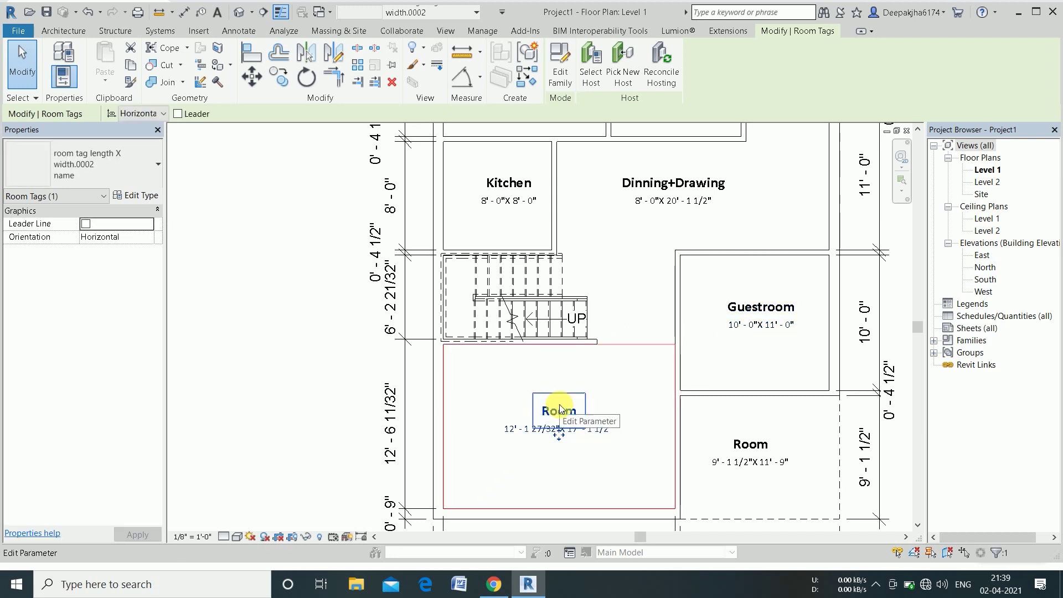
left_click(560, 409)
type("Varanda")
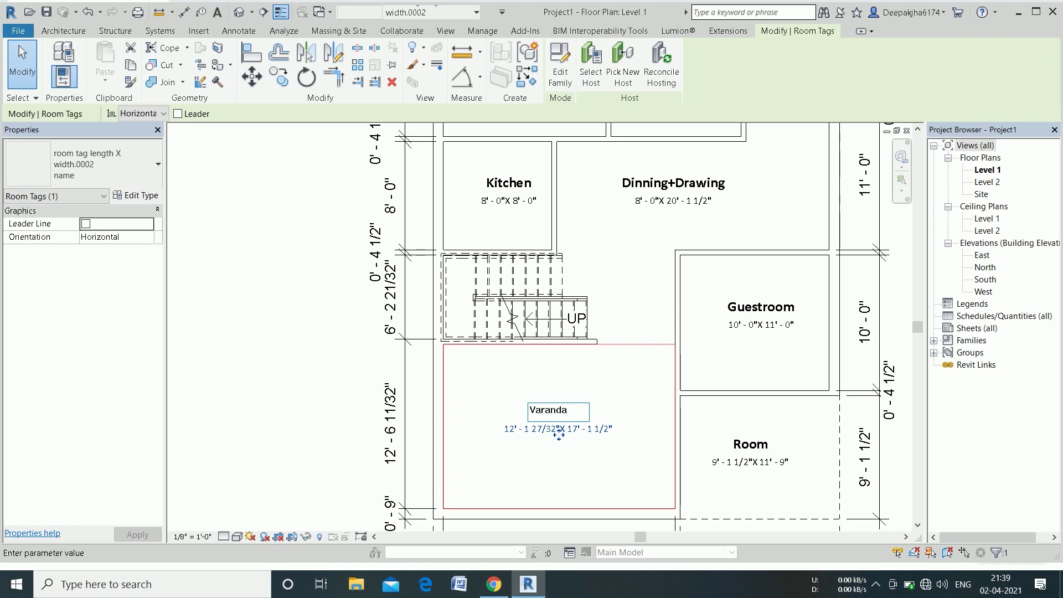
type("h")
left_click(494, 427)
Name the bottom-right room Guarden/Parking and zoom out over the whole plan.
scroll(525, 305, "down", 2)
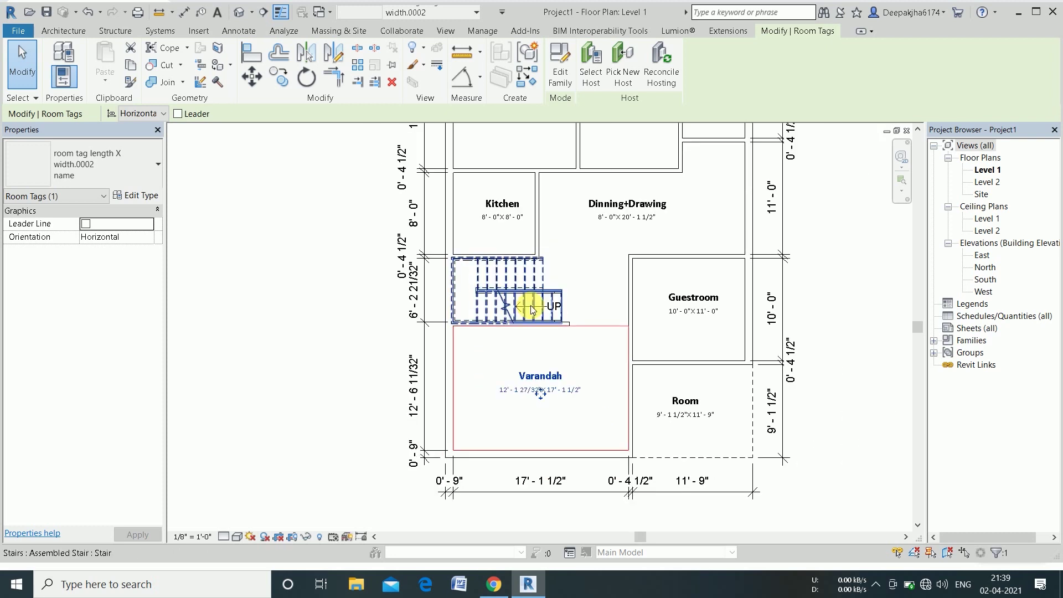
scroll(525, 306, "down", 2)
scroll(584, 434, "up", 2)
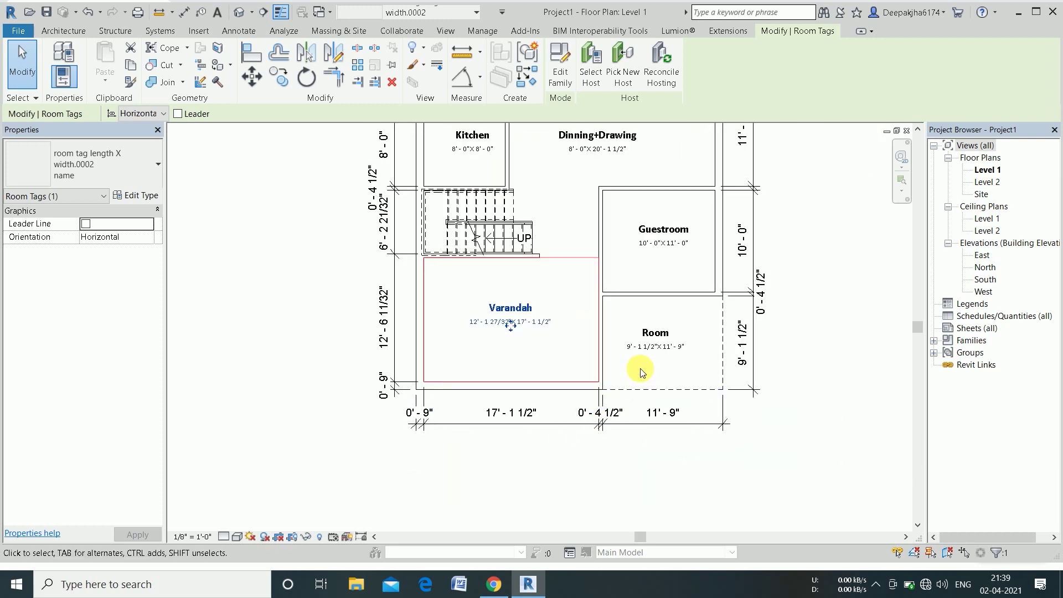
left_click(654, 333)
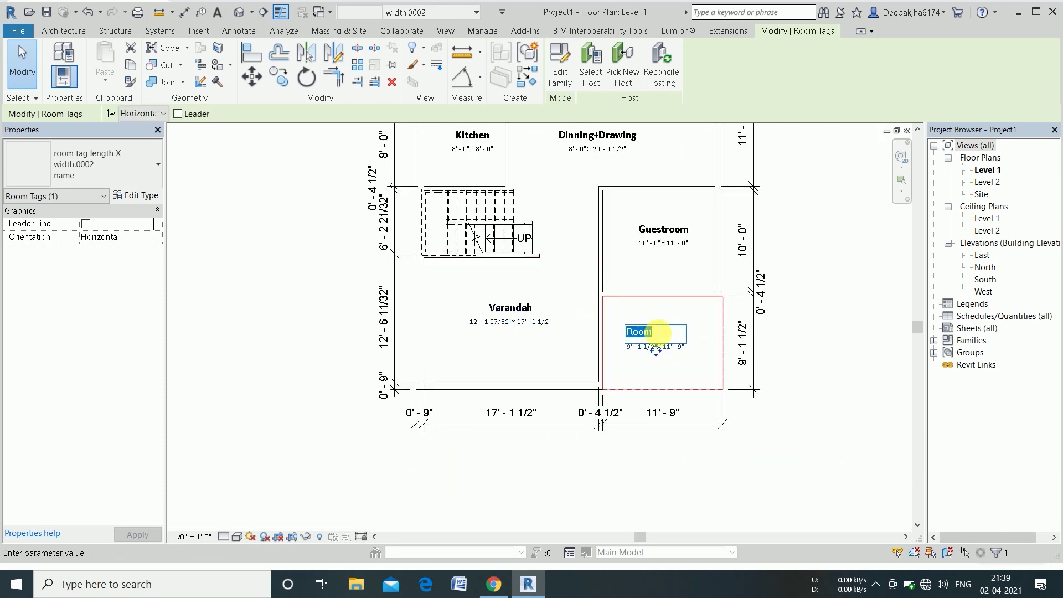
type("Guarden/")
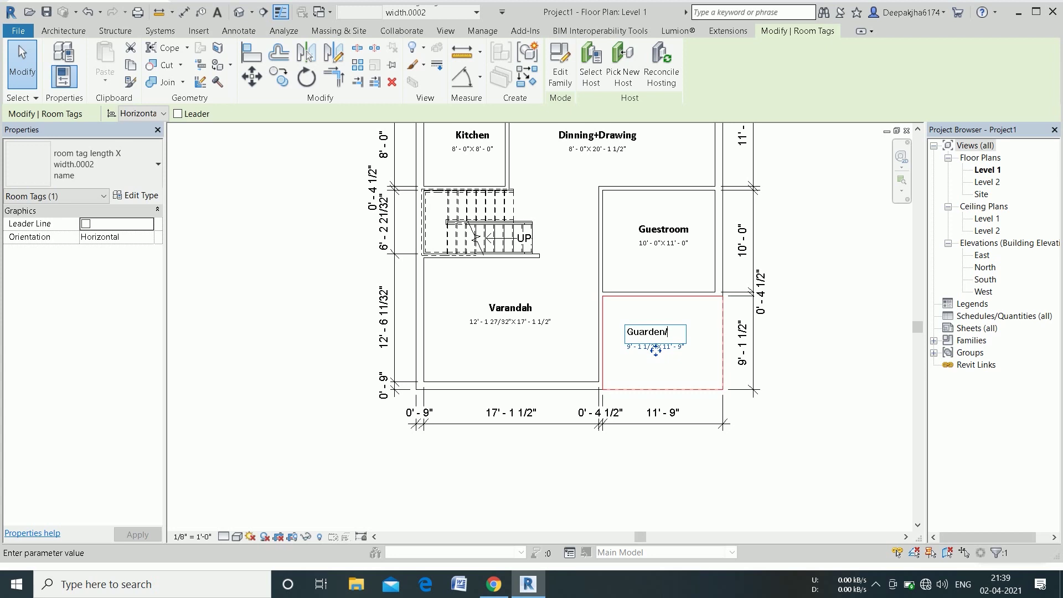
type("Pa")
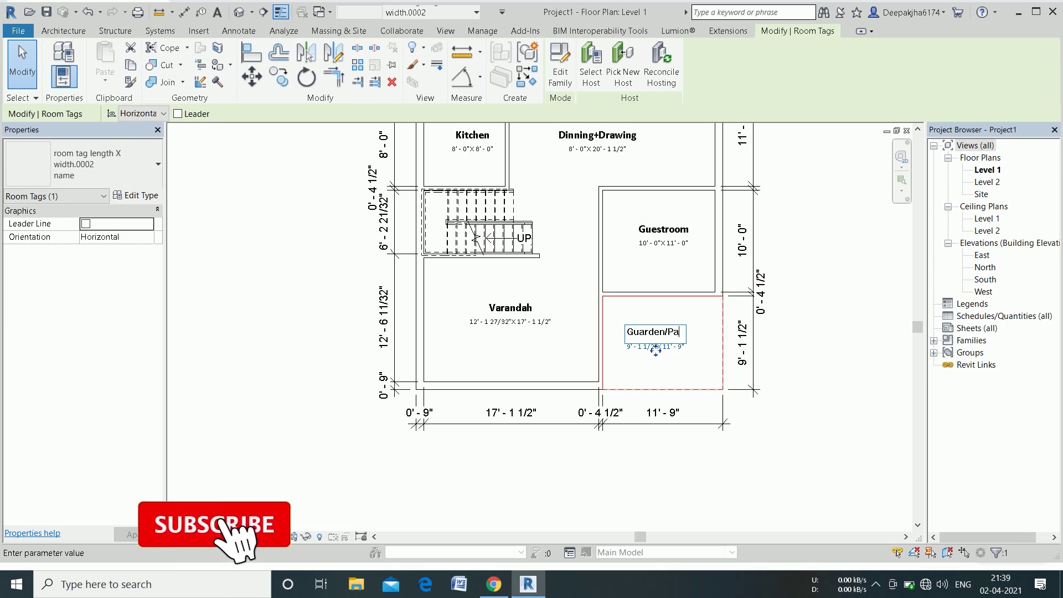
type("rking")
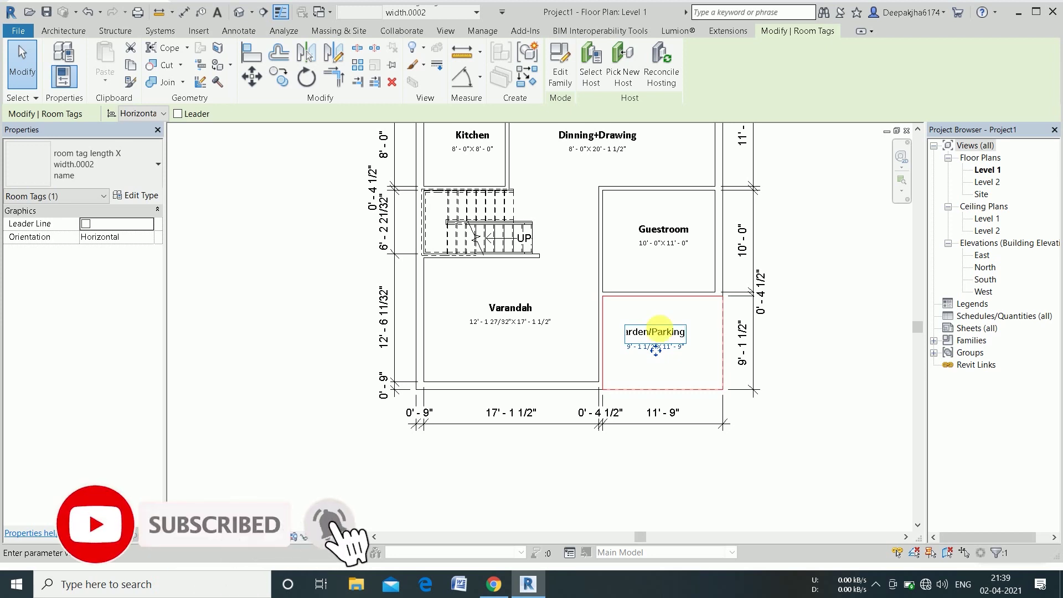
left_click(872, 423)
left_click(836, 446)
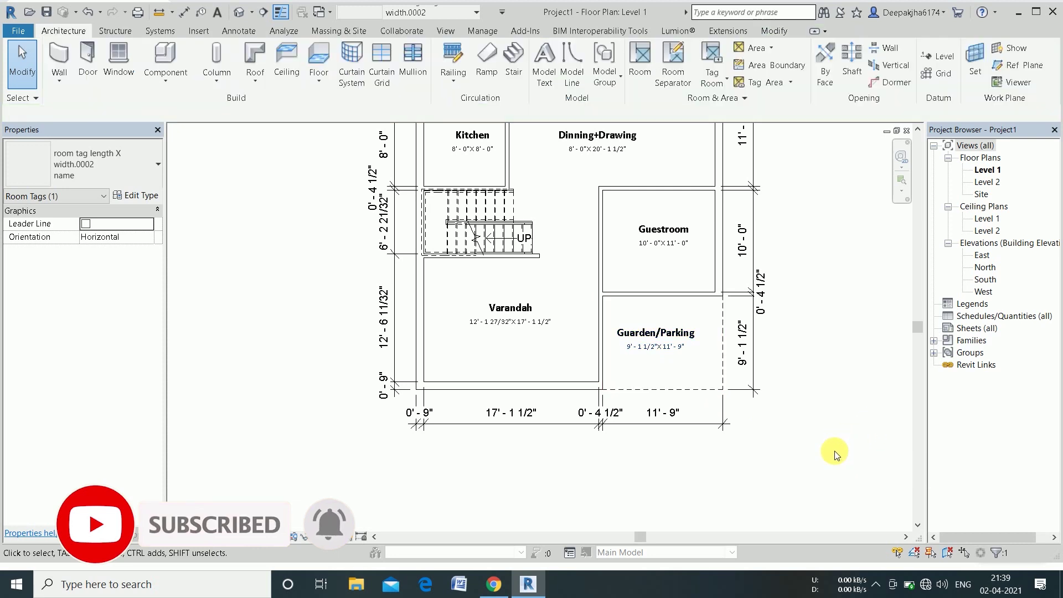
scroll(729, 505, "down", 1)
scroll(672, 493, "down", 1)
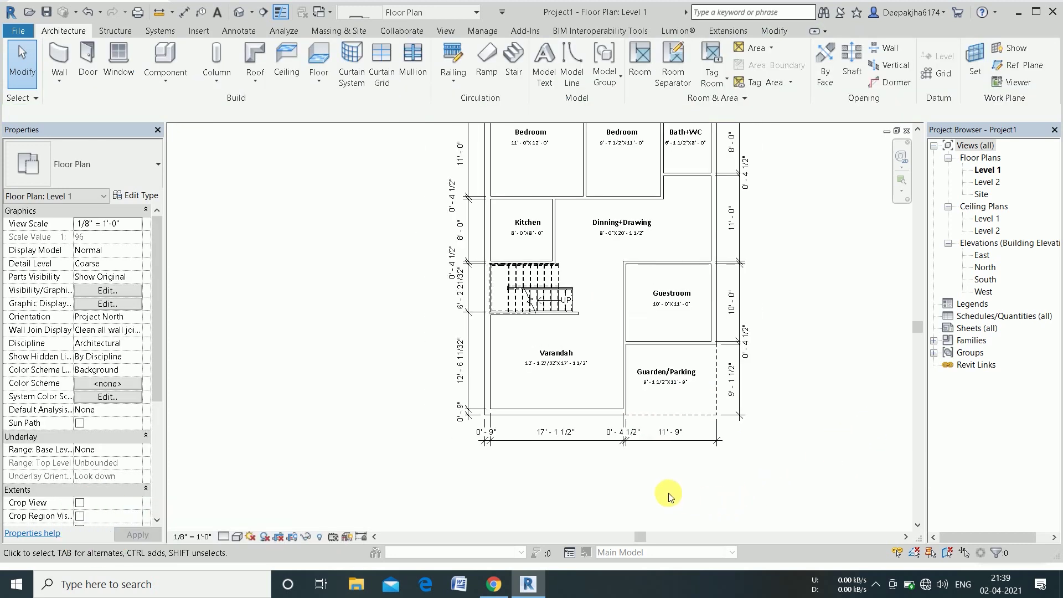
scroll(672, 494, "down", 1)
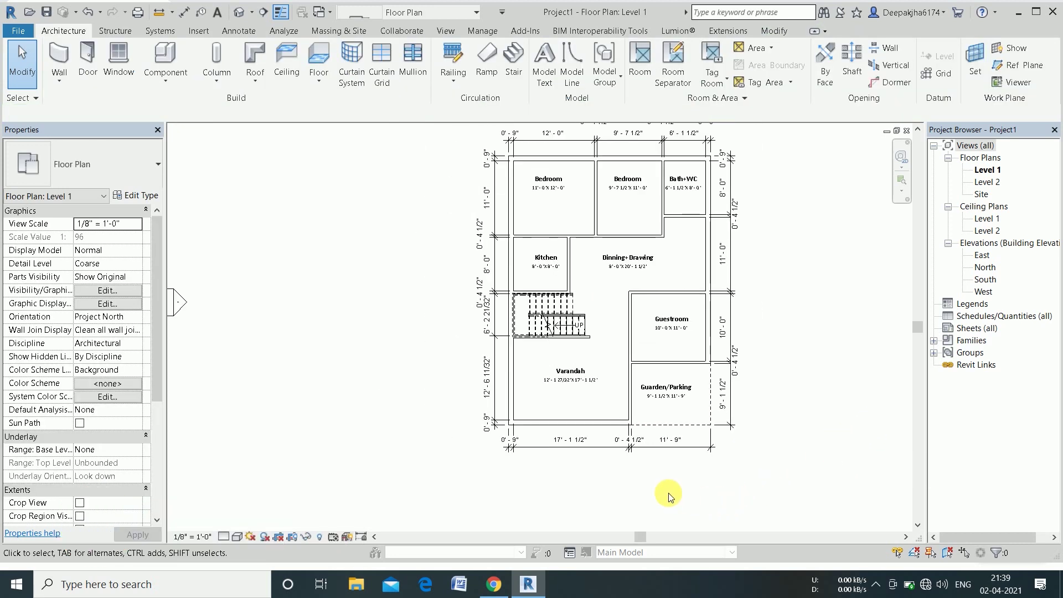
Place doors for the left and right Bedrooms, flipping the door swing.
left_click(86, 54)
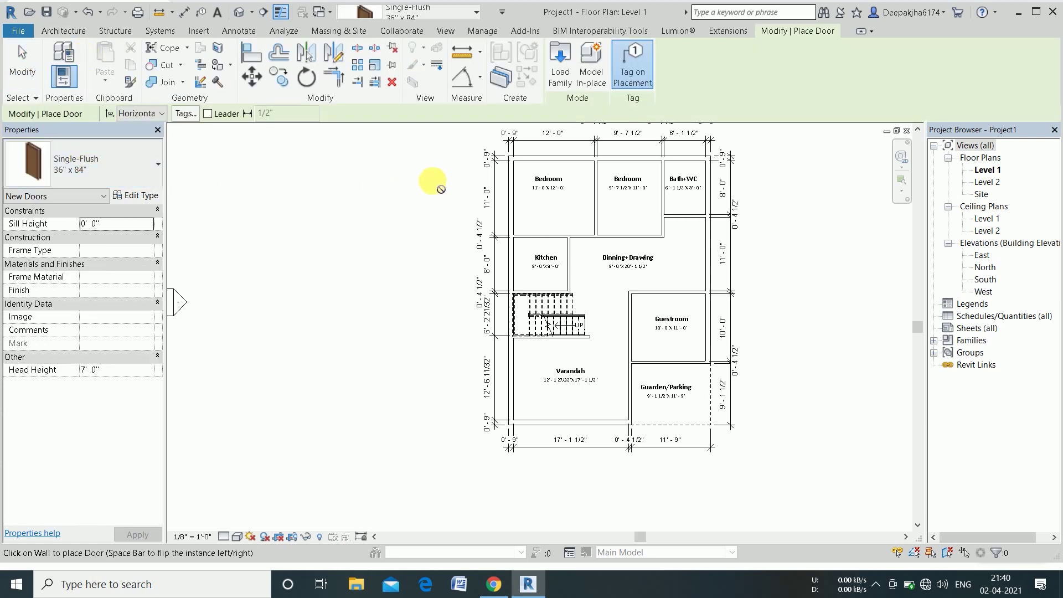
scroll(562, 217, "up", 2)
left_click(597, 249)
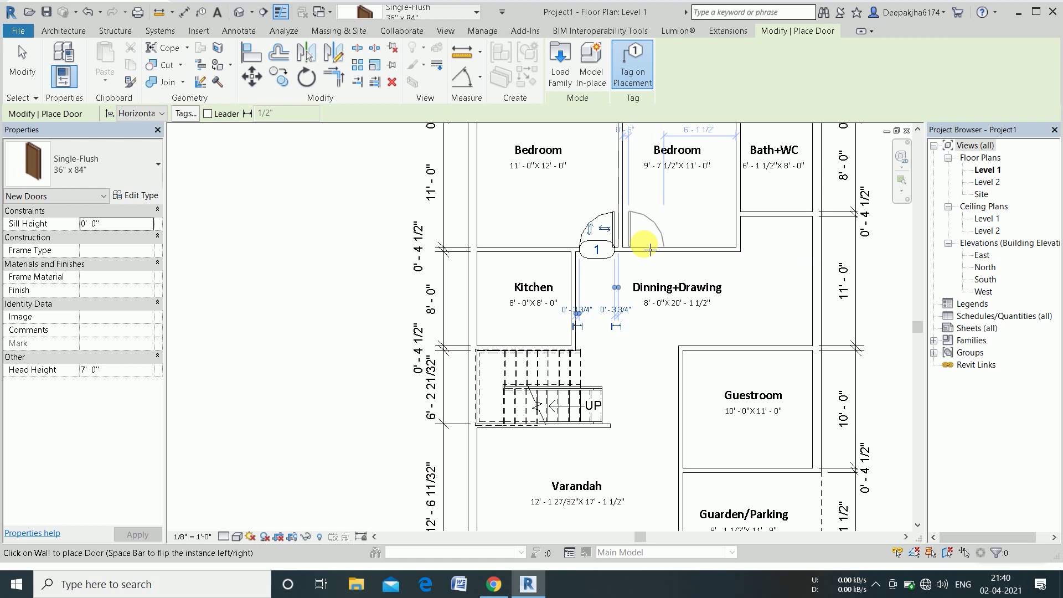
left_click(647, 249)
key("space")
Place doors in the Bath+WC, Guestroom and Kitchen walls.
left_click(803, 215)
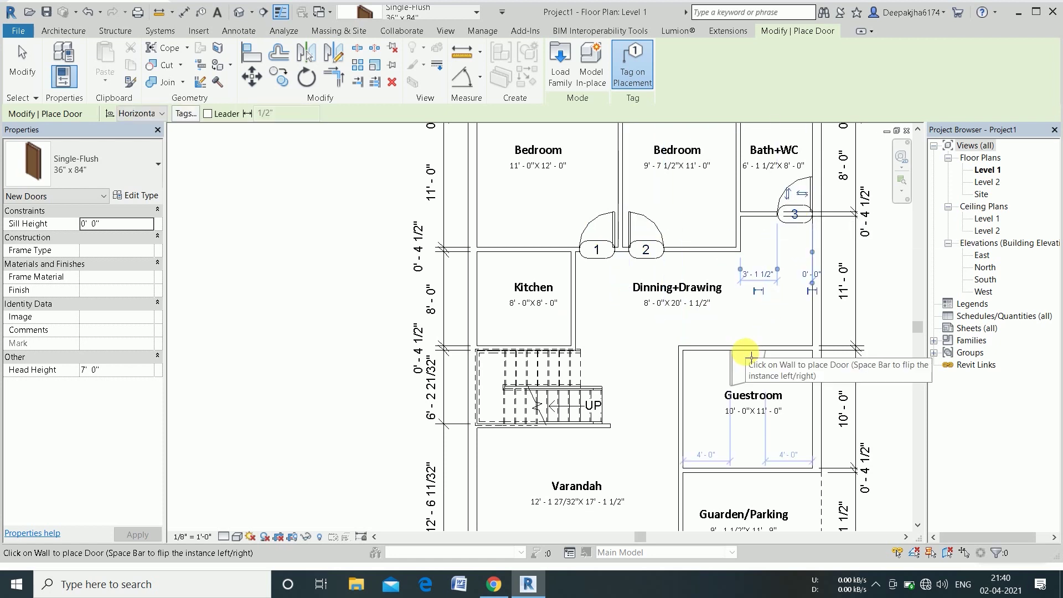
left_click(709, 355)
scroll(687, 309, "down", 2)
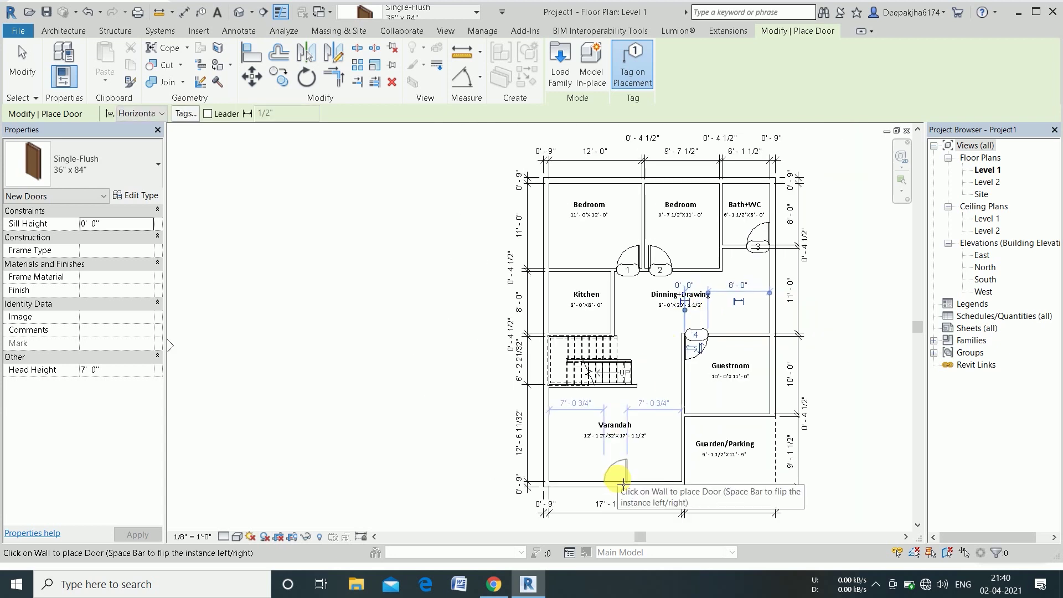
scroll(620, 292, "up", 1)
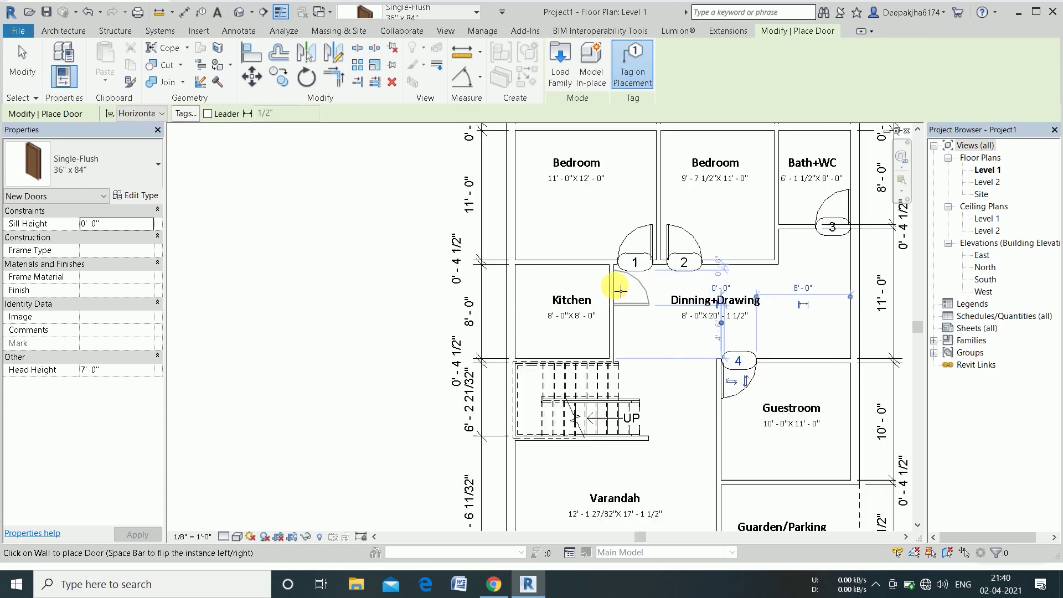
scroll(621, 292, "up", 3)
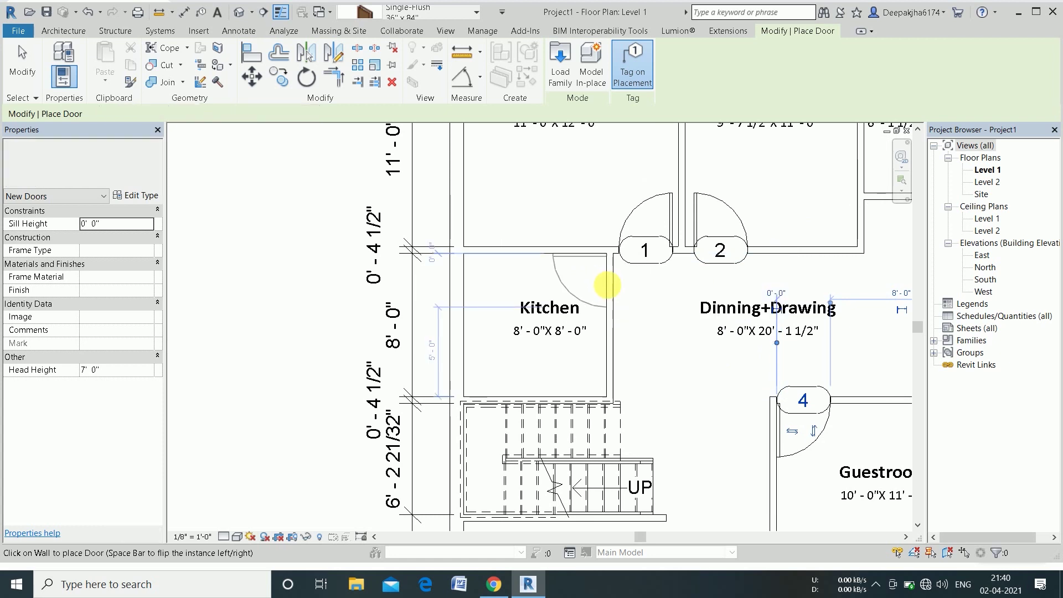
scroll(613, 289, "down", 1)
scroll(612, 289, "down", 1)
scroll(611, 288, "down", 1)
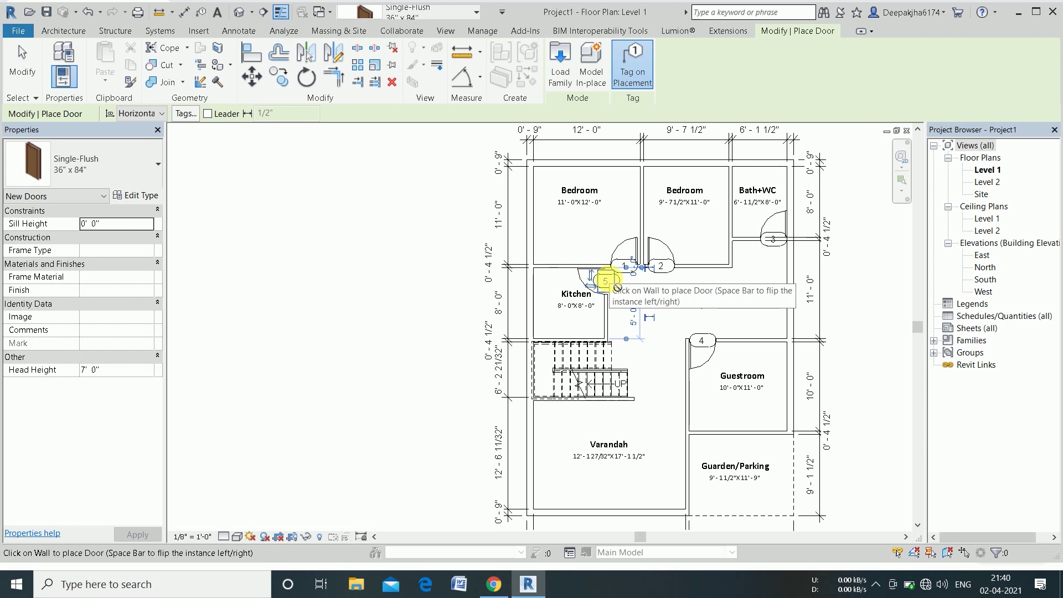
left_click(616, 287)
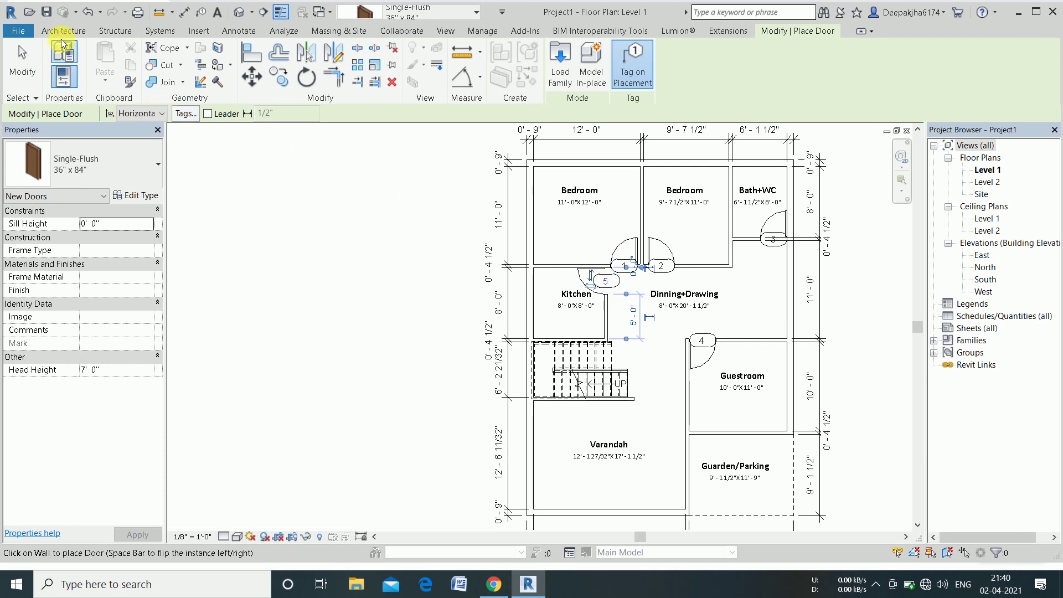
left_click(61, 32)
left_click(118, 58)
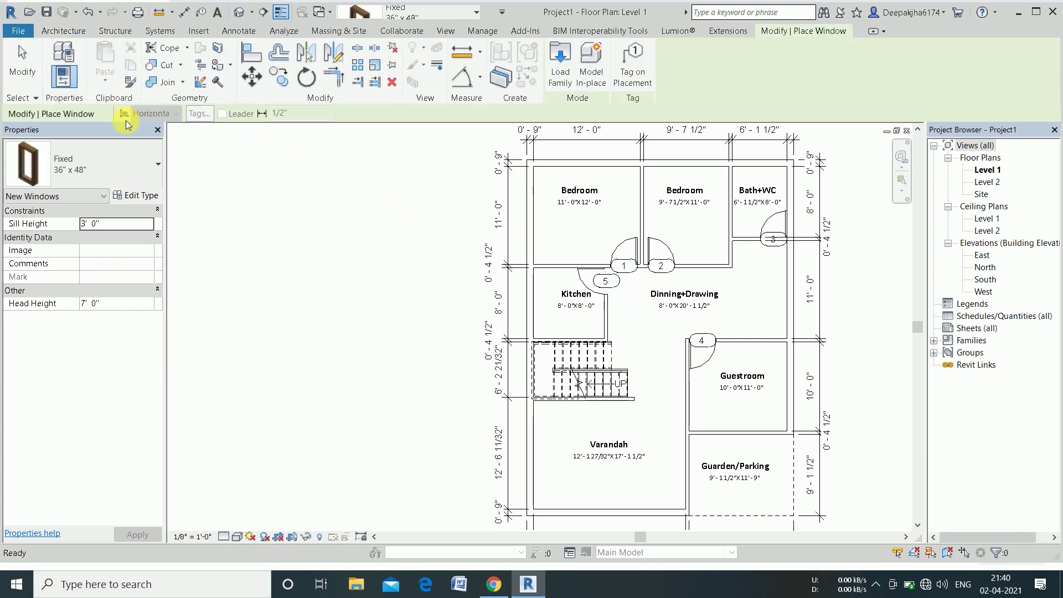
Duplicate the Fixed window type as 4'X4' with 4' 0" width and height.
left_click(142, 195)
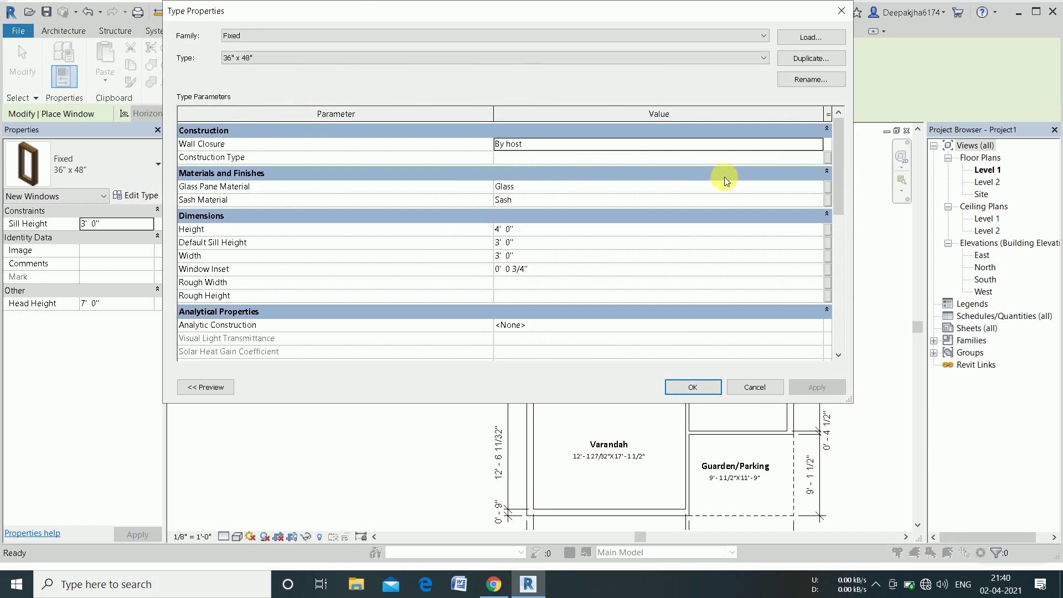
left_click(808, 59)
type("4'X4")
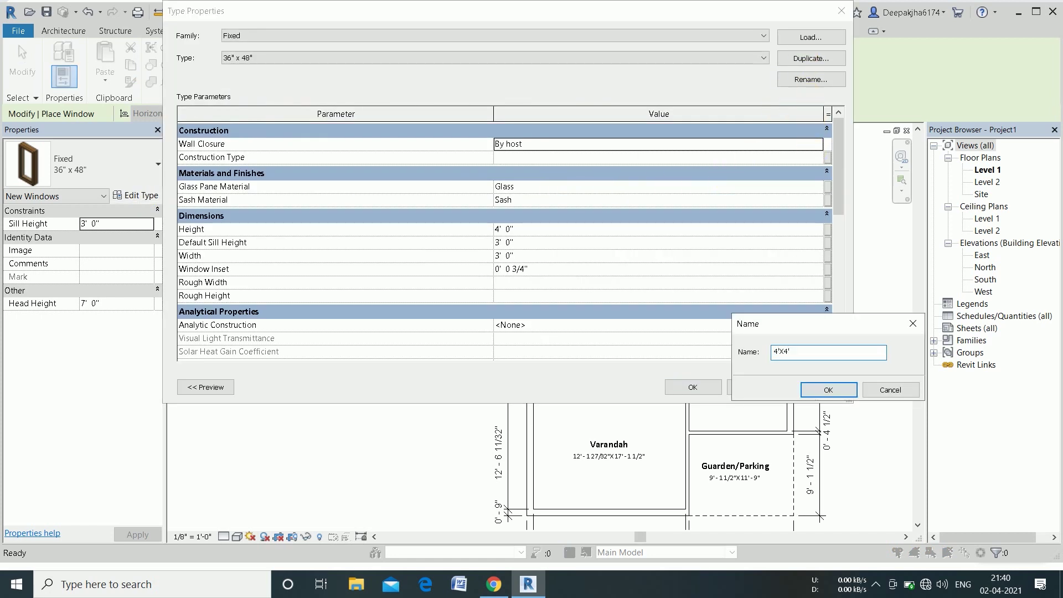
left_click(828, 390)
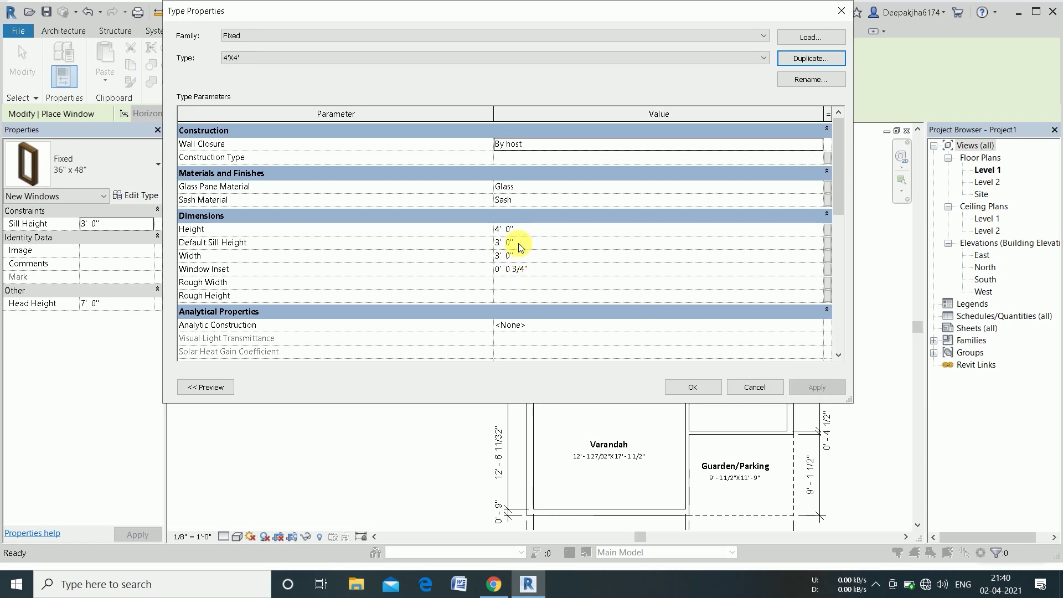
left_click(523, 256)
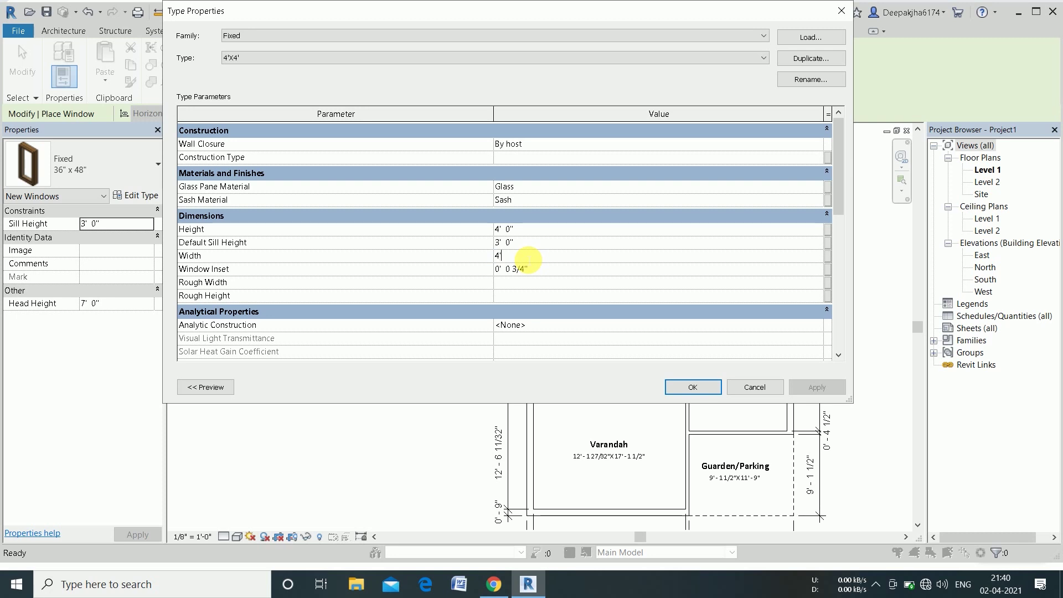
left_click(687, 387)
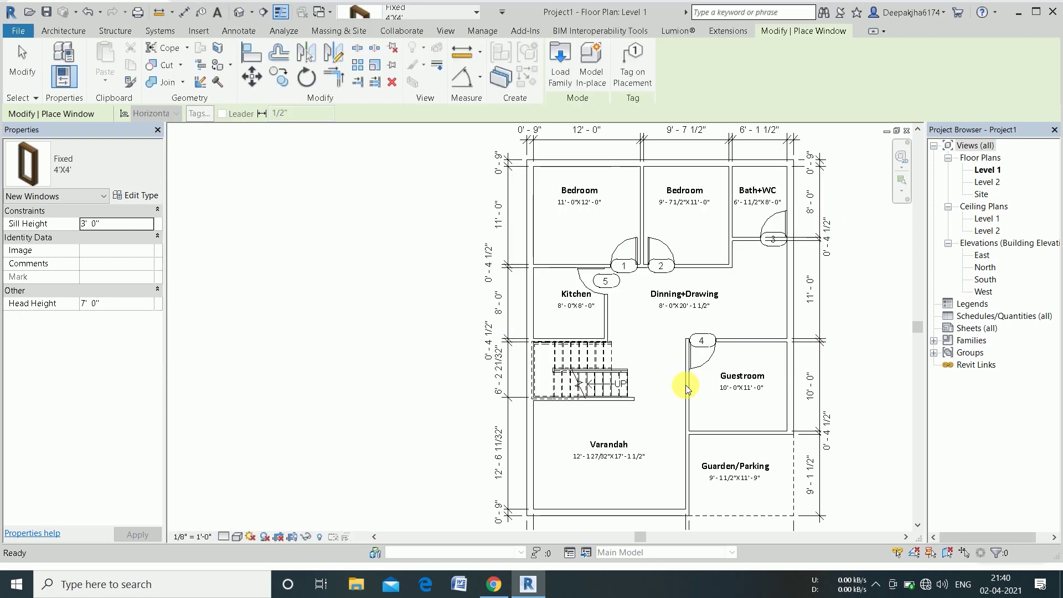
Place 4'X4' windows in bedroom, kitchen, guestroom and dining-room exterior walls, then stop placing.
left_click(586, 164)
left_click(686, 164)
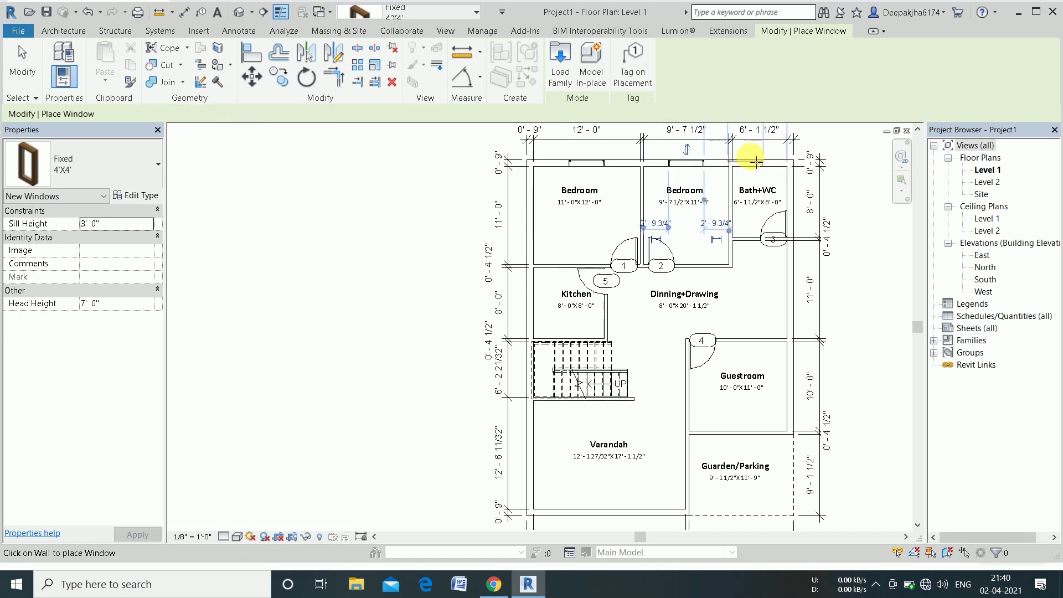
left_click(535, 216)
left_click(534, 307)
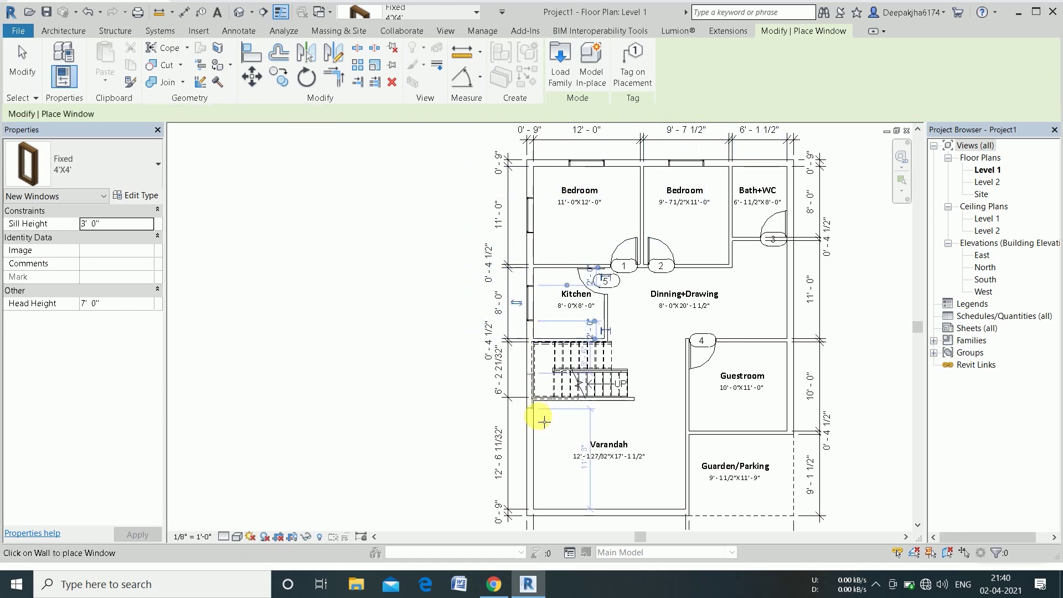
left_click(746, 433)
left_click(802, 398)
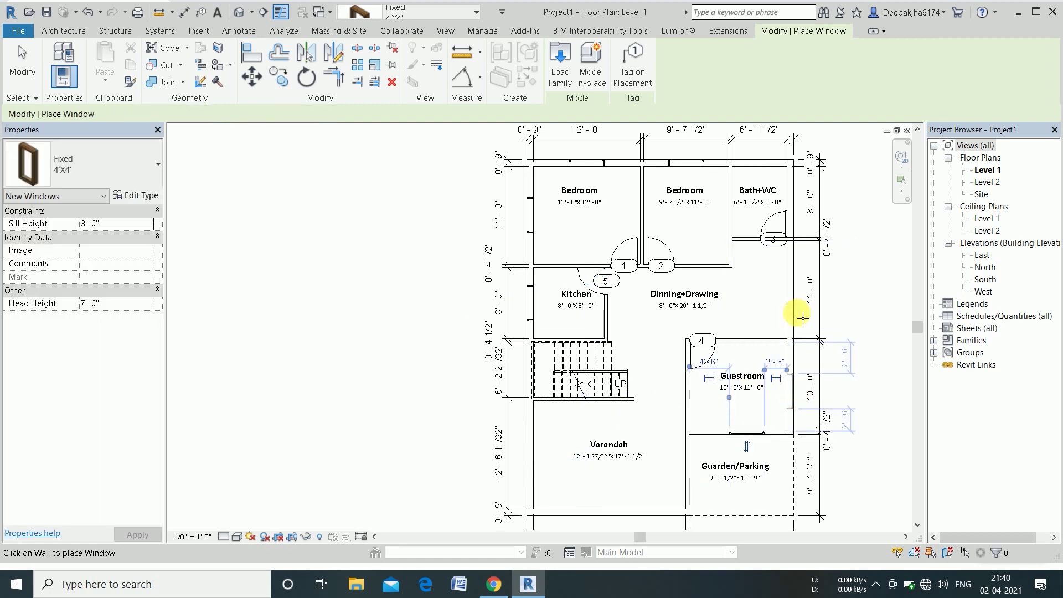
left_click(803, 294)
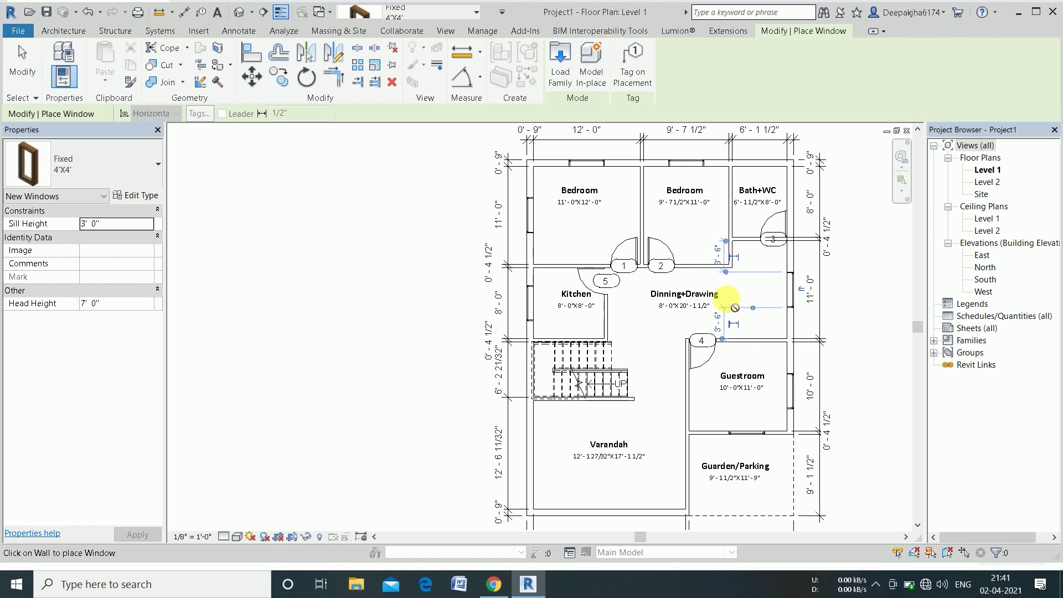
scroll(681, 371, "down", 1)
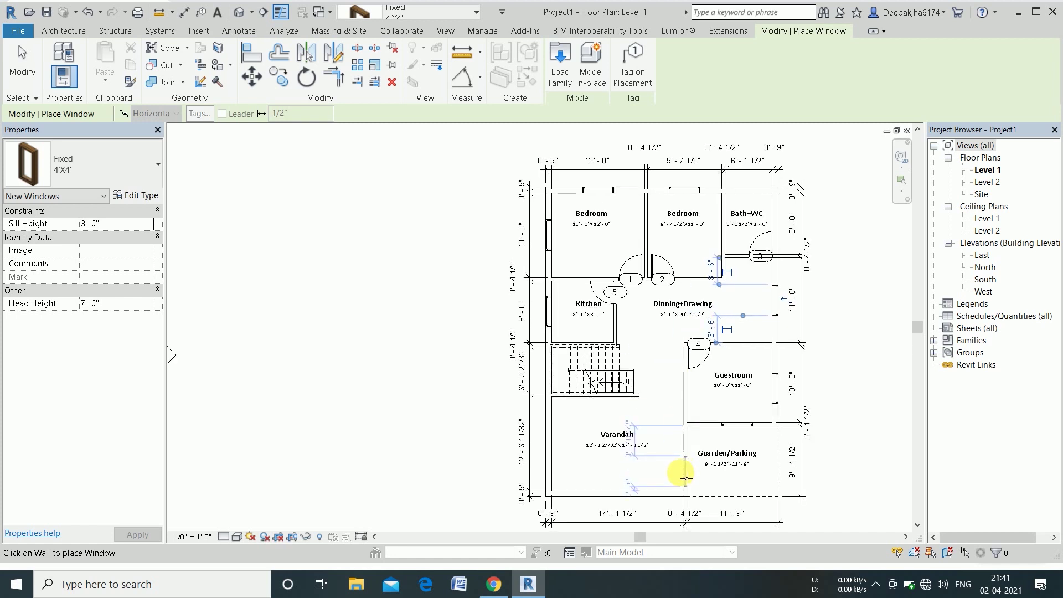
scroll(686, 476, "up", 1)
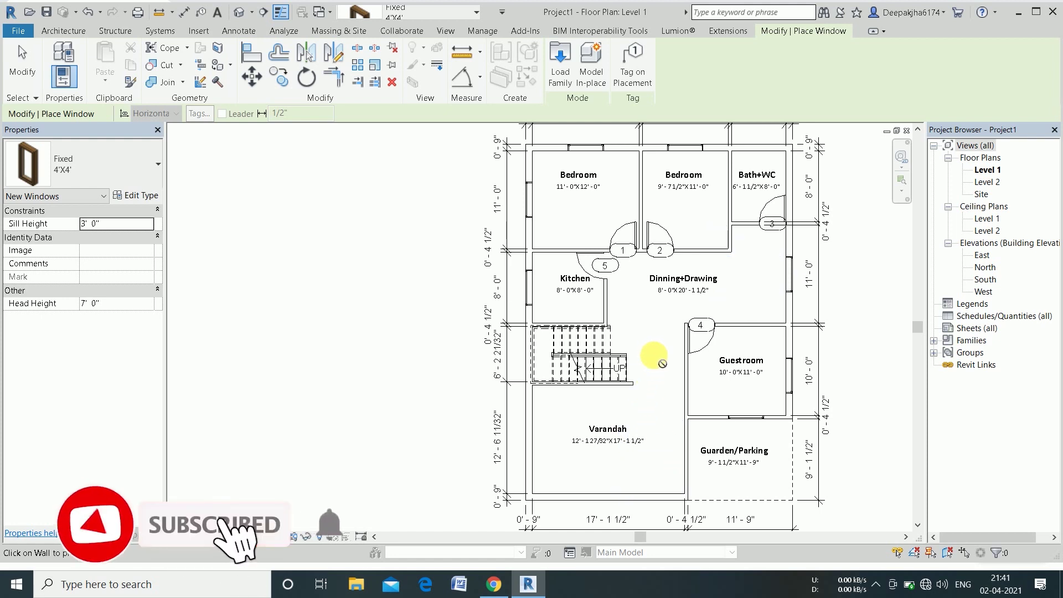
key("Escape")
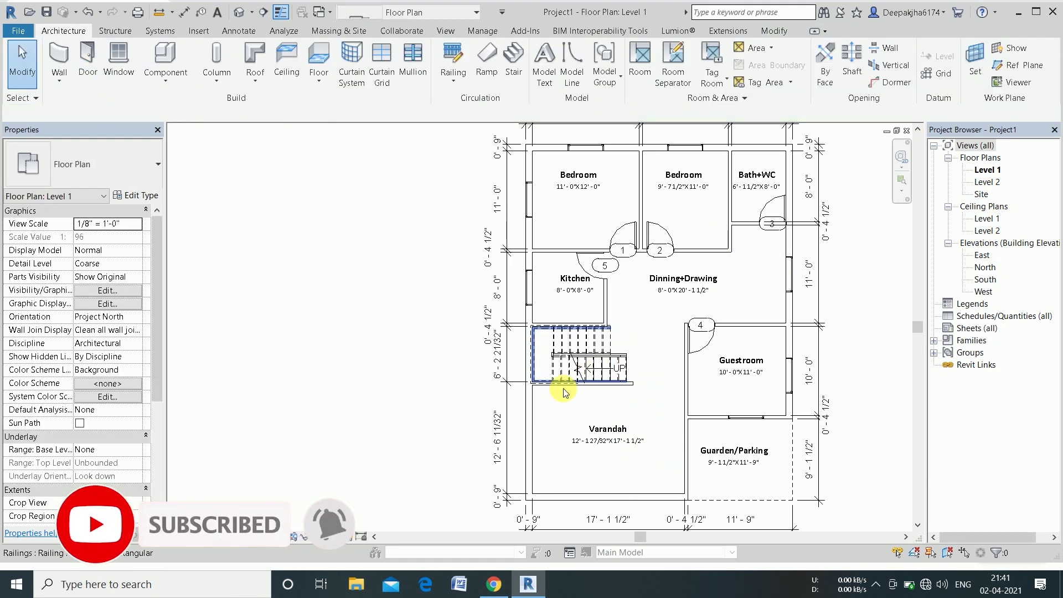
scroll(529, 409, "down", 1)
Place aligned dimensions between outer walls: 30'-0" above the plan and 40'-0" on its left.
left_click(236, 31)
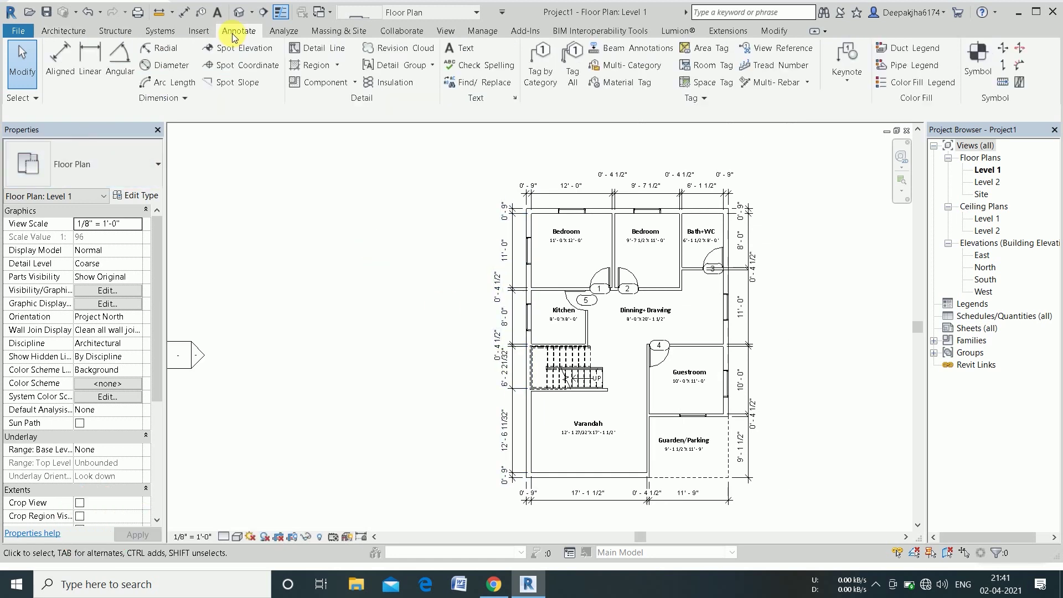
left_click(19, 46)
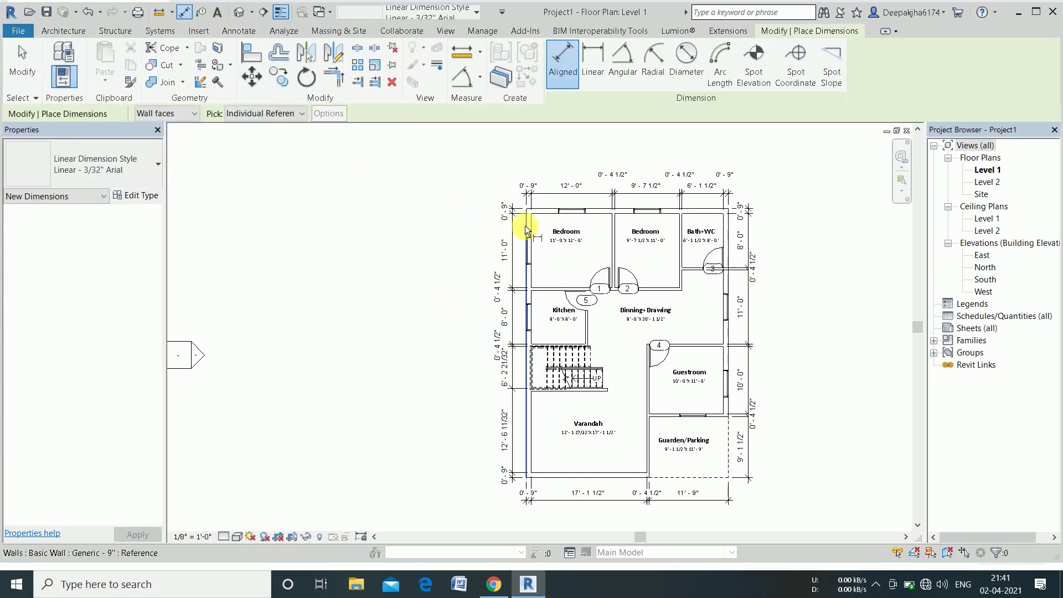
left_click(526, 227)
left_click(734, 231)
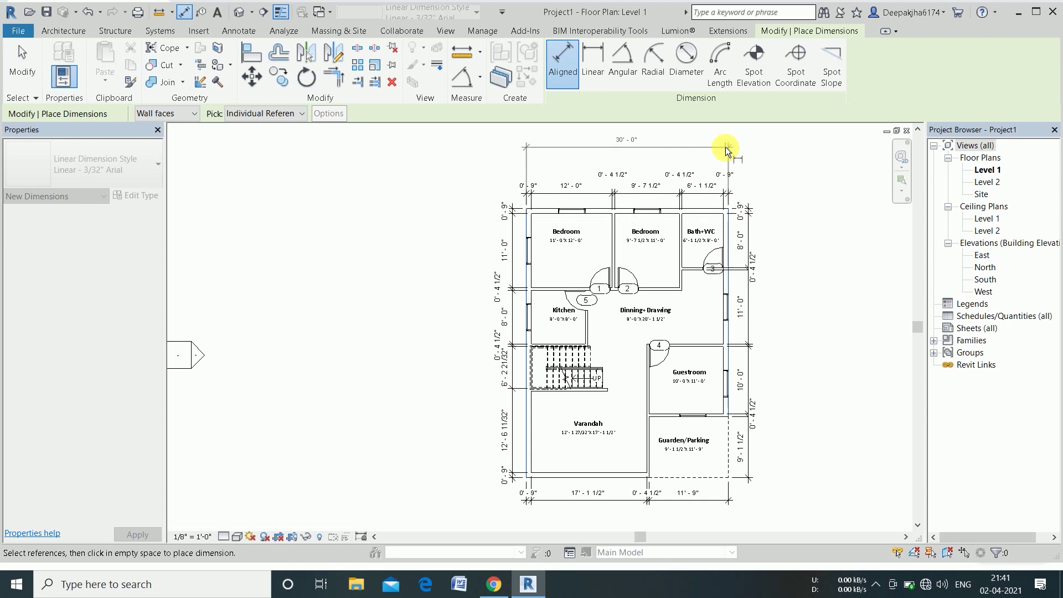
left_click(728, 151)
left_click(542, 211)
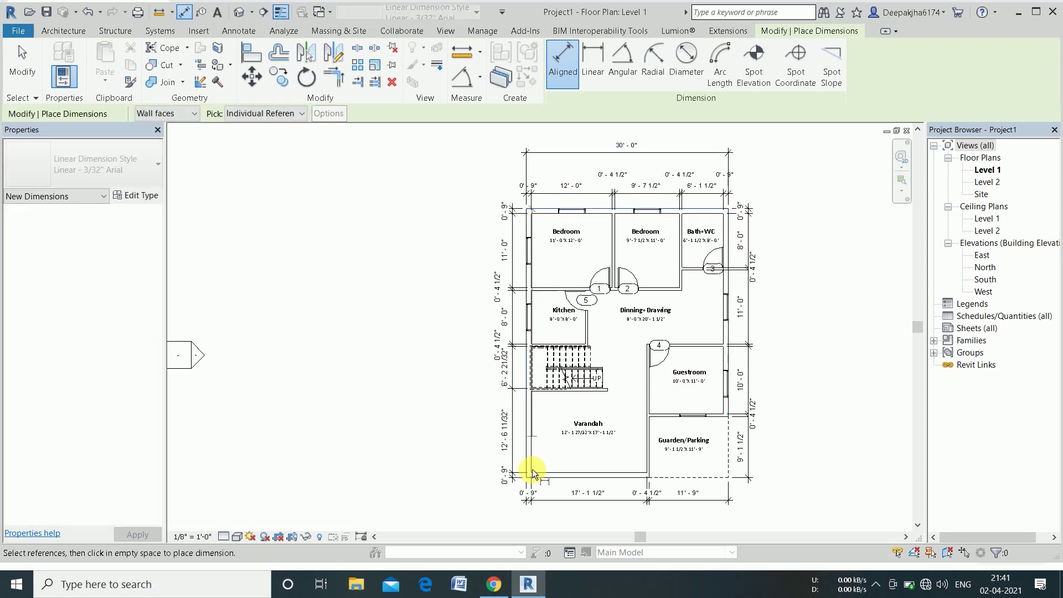
left_click(541, 477)
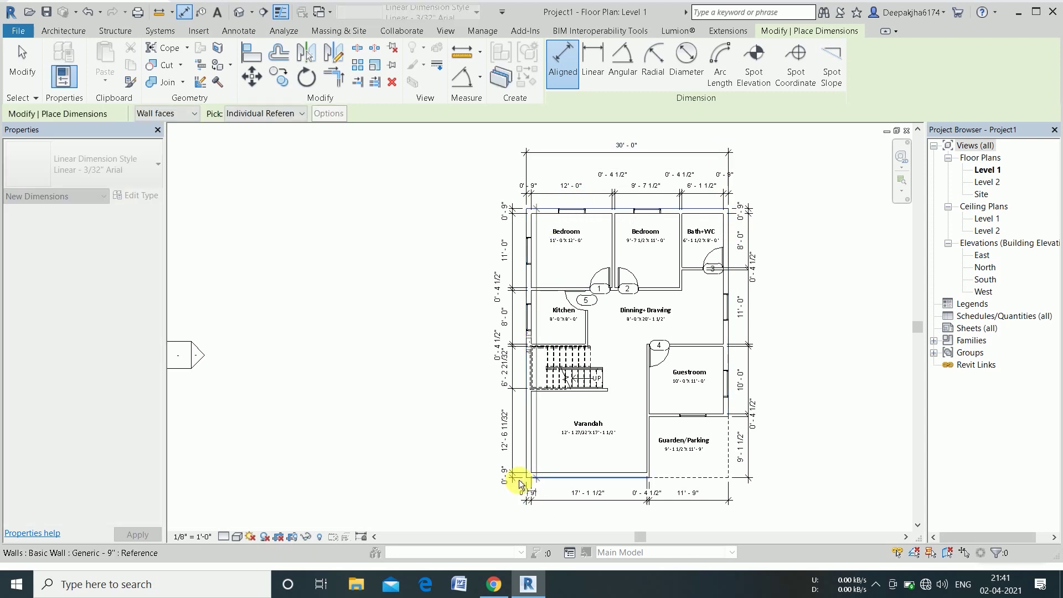
left_click(475, 486)
scroll(855, 335, "up", 1)
scroll(351, 440, "down", 1)
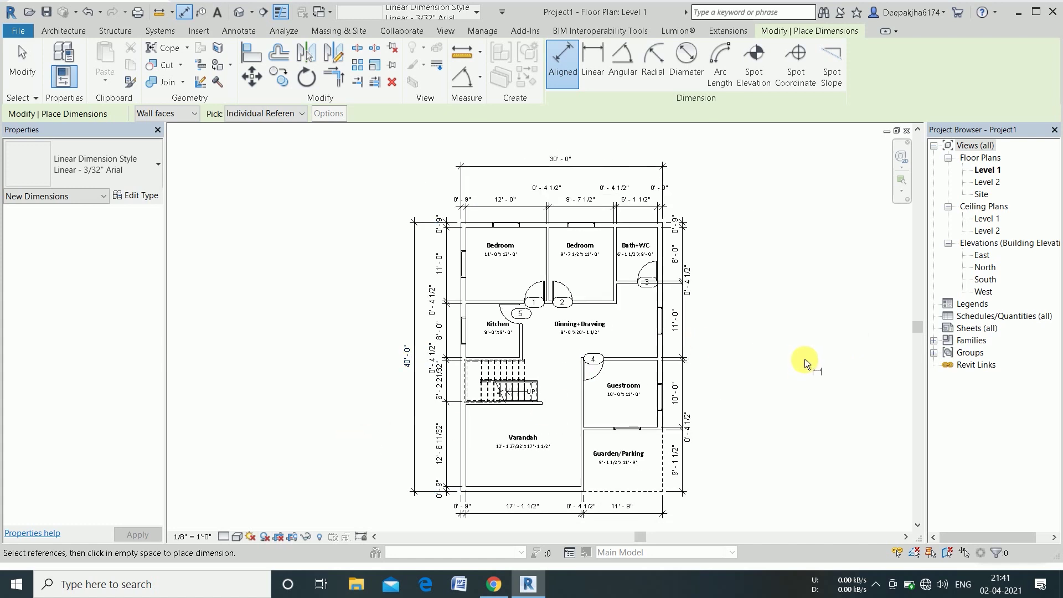
key("Escape")
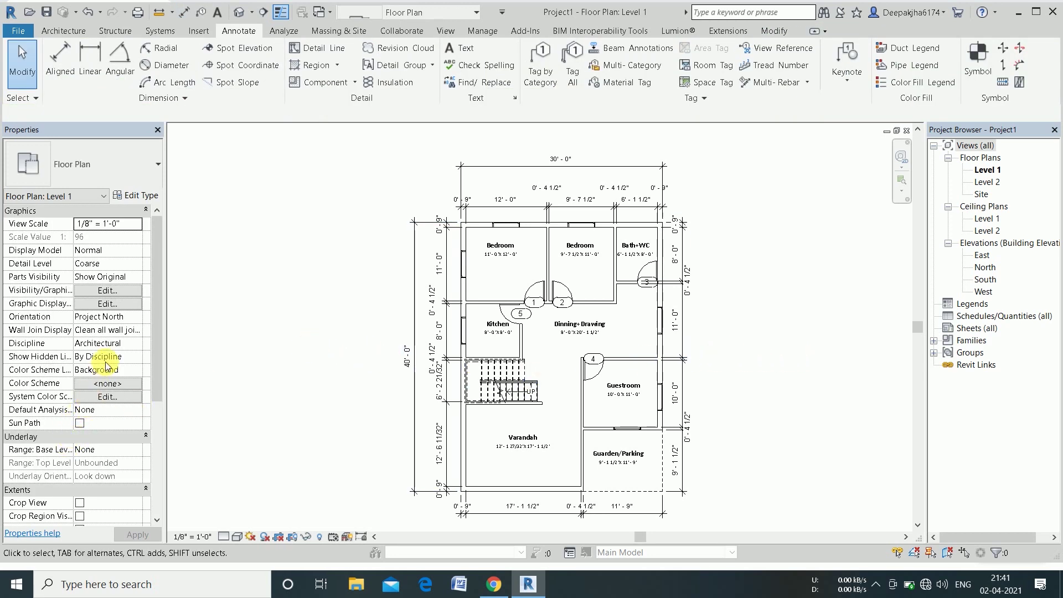
Override the Walls cut pattern to Solid fill in Level 1 Visibility/Graphics.
left_click(110, 292)
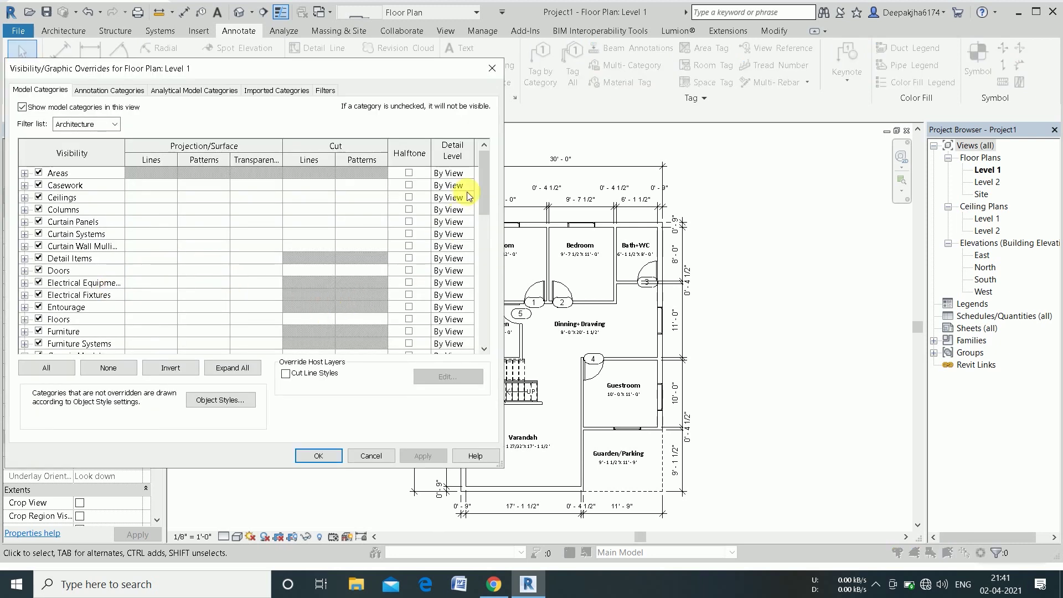
left_click_drag(484, 175, 486, 317)
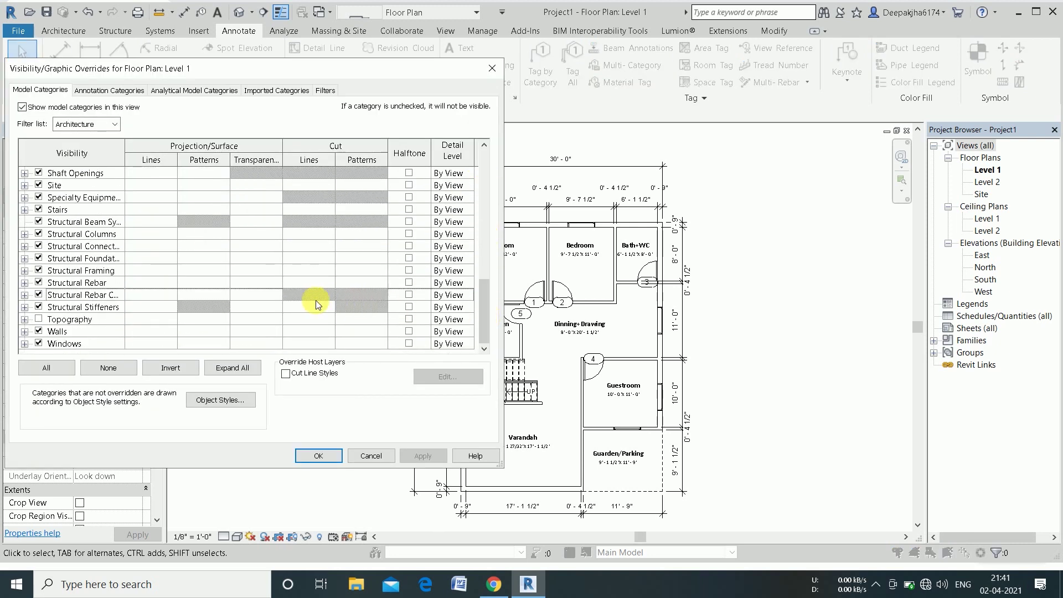
left_click(375, 330)
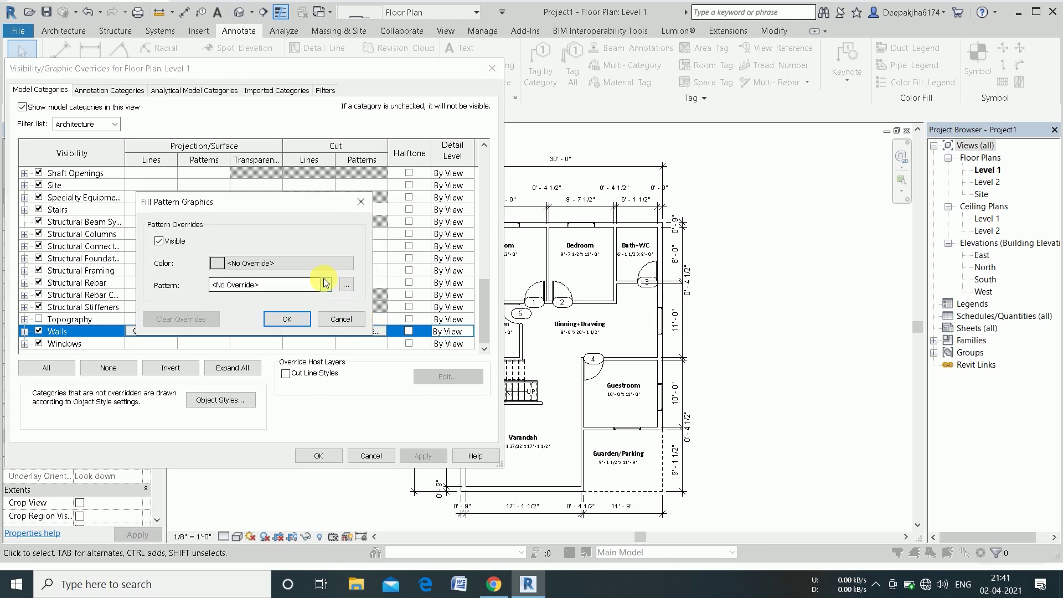
left_click(325, 284)
left_click(300, 268)
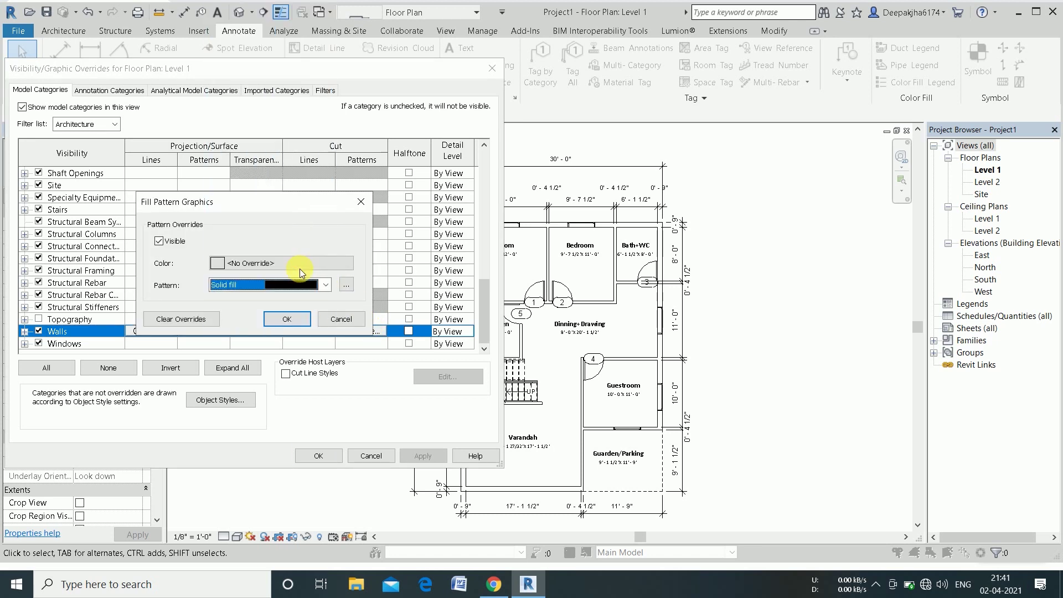
left_click(286, 321)
left_click(331, 450)
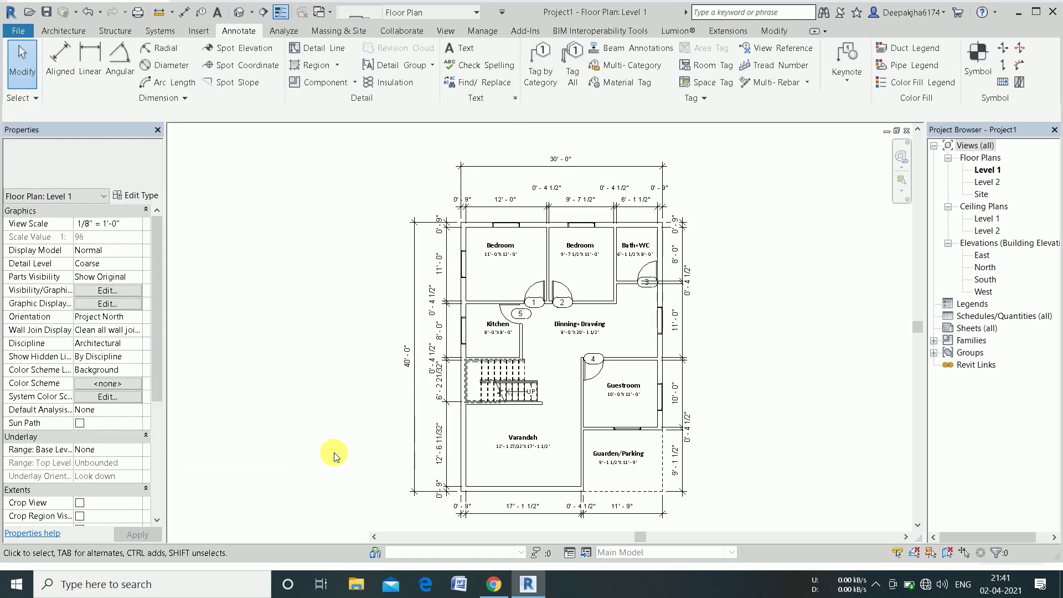
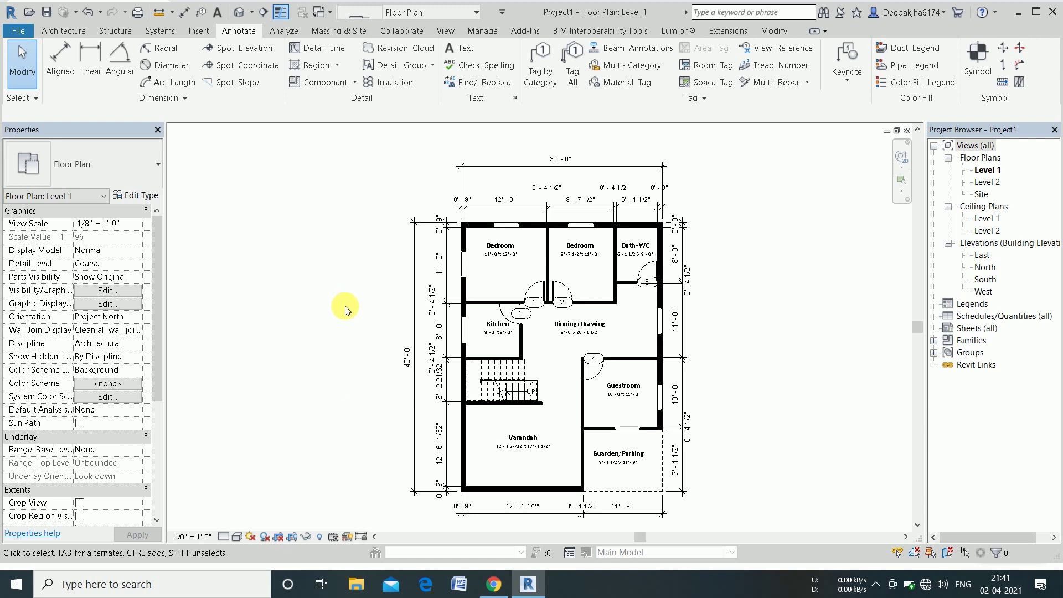
Place Fixed 24" x 24" windows in the Bath+WC top wall and right wall.
left_click(71, 29)
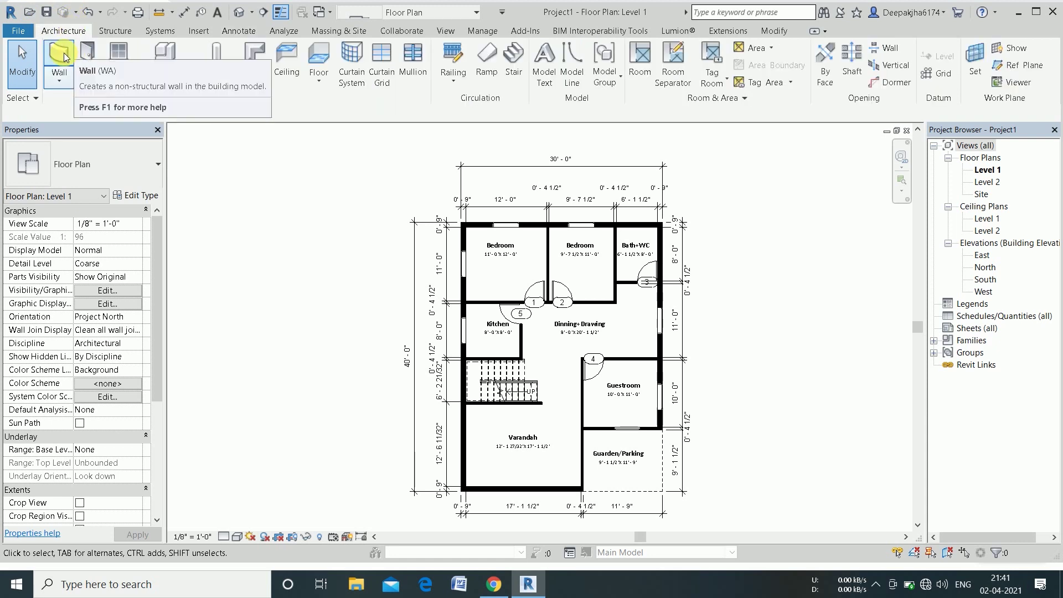
left_click(118, 53)
left_click(112, 171)
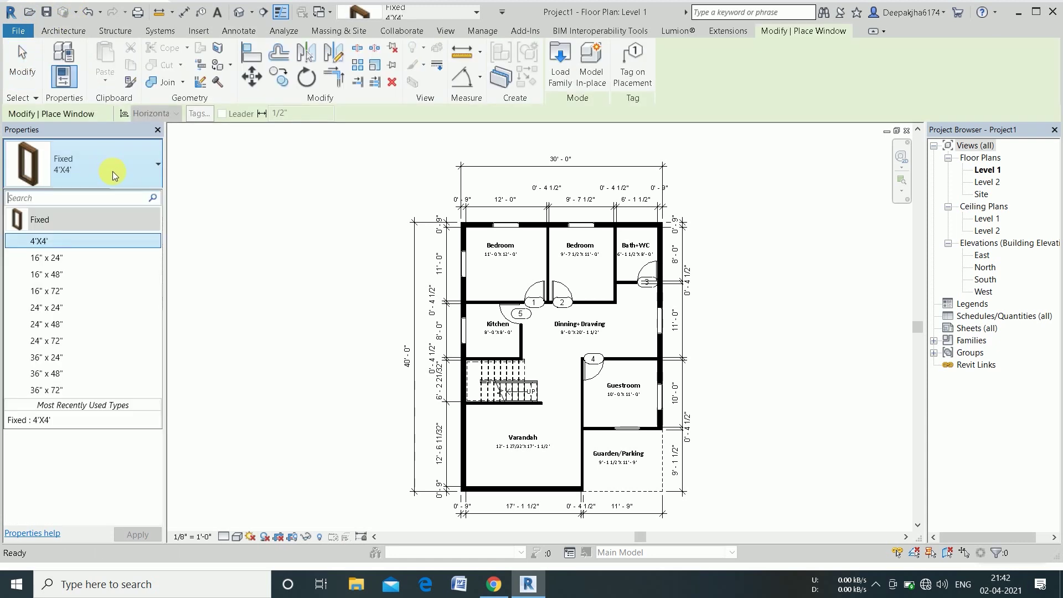
left_click(62, 308)
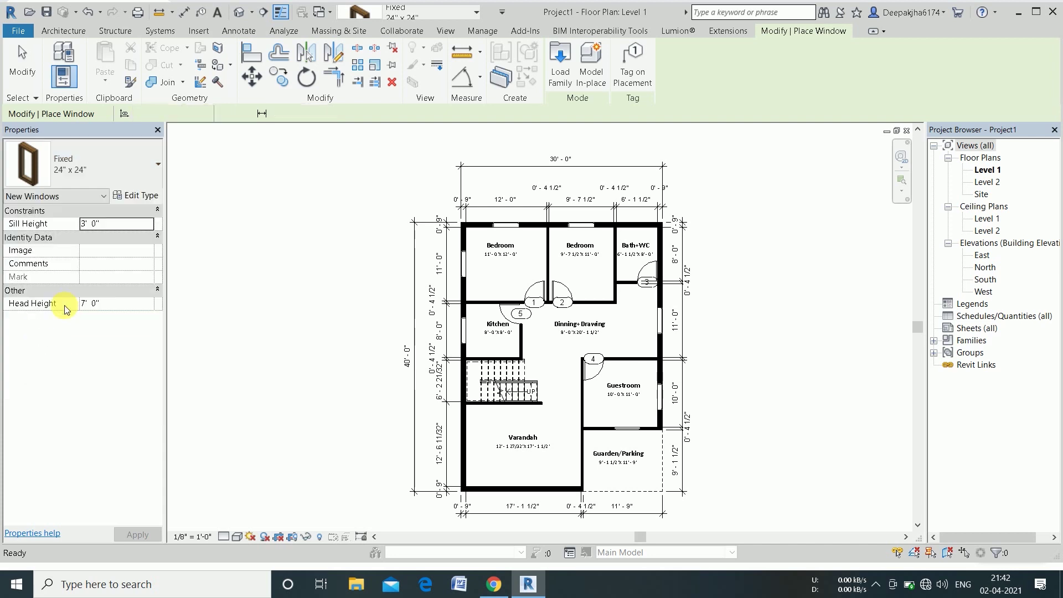
left_click(644, 229)
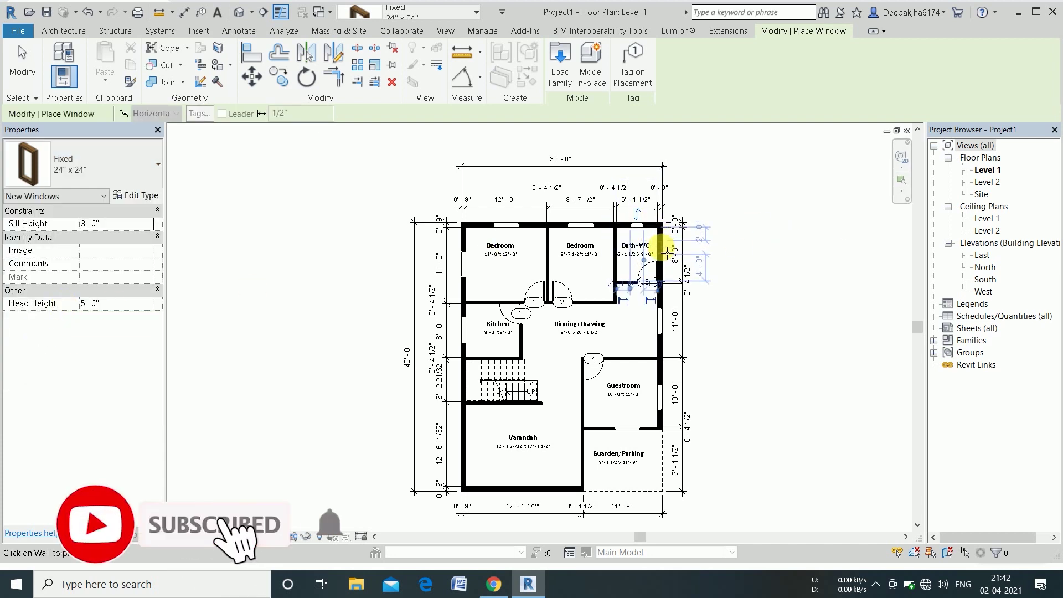
left_click(669, 251)
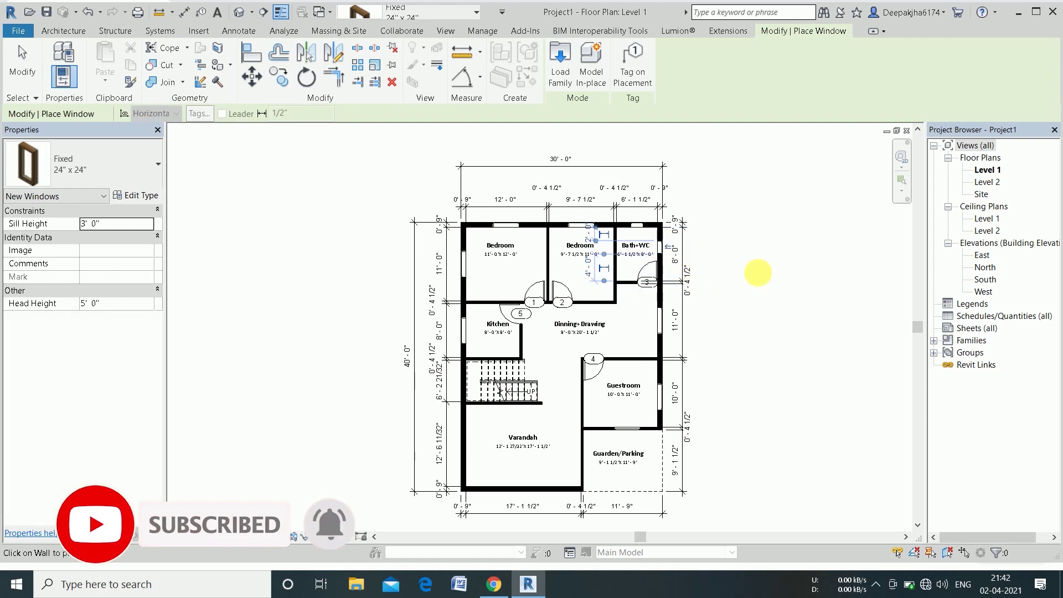
key("Escape")
key("Escape")
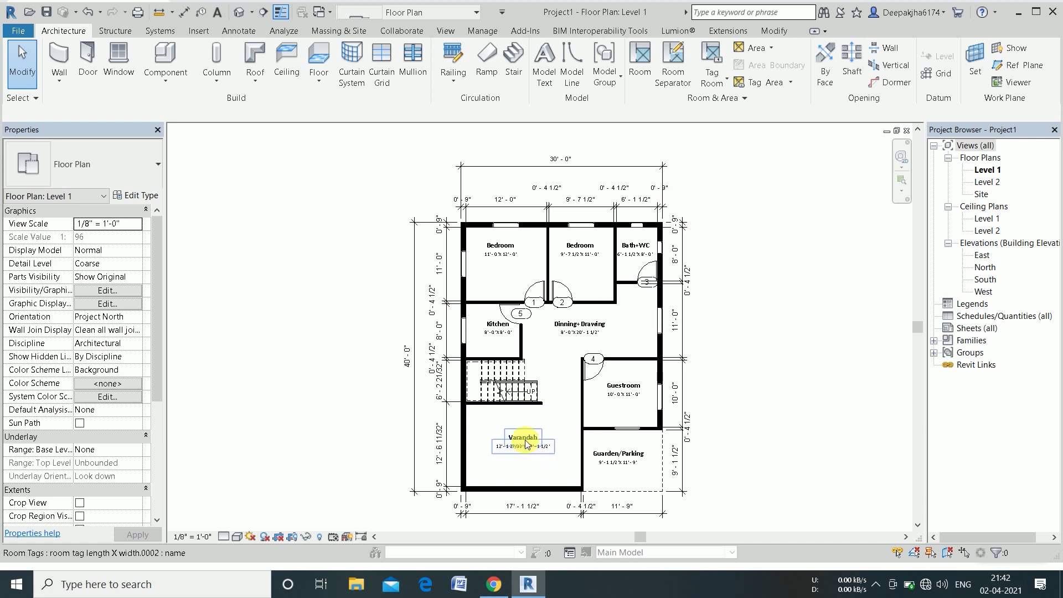
scroll(564, 453, "up", 1)
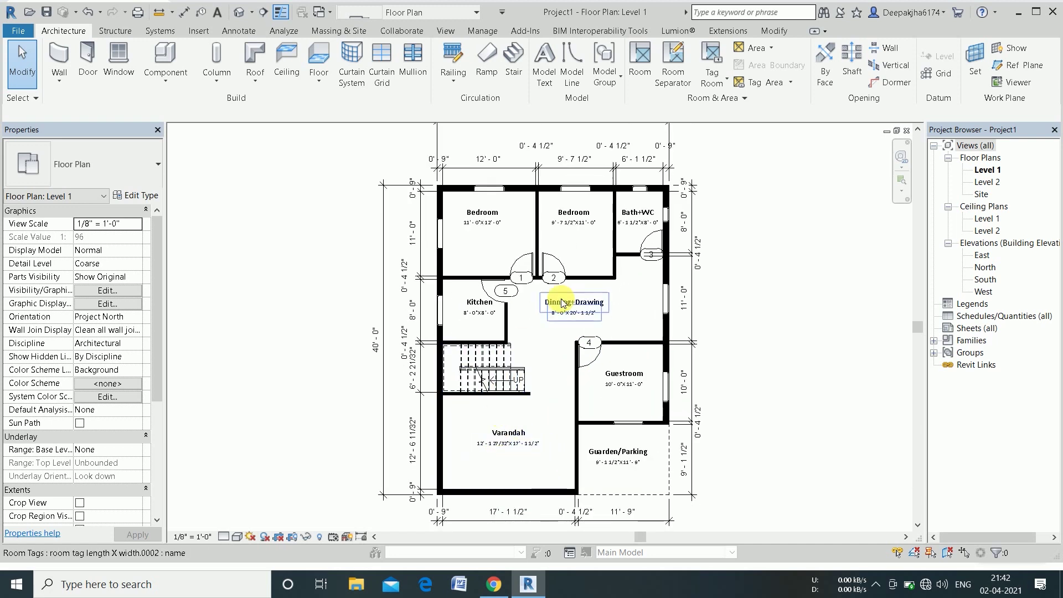
left_click(562, 303)
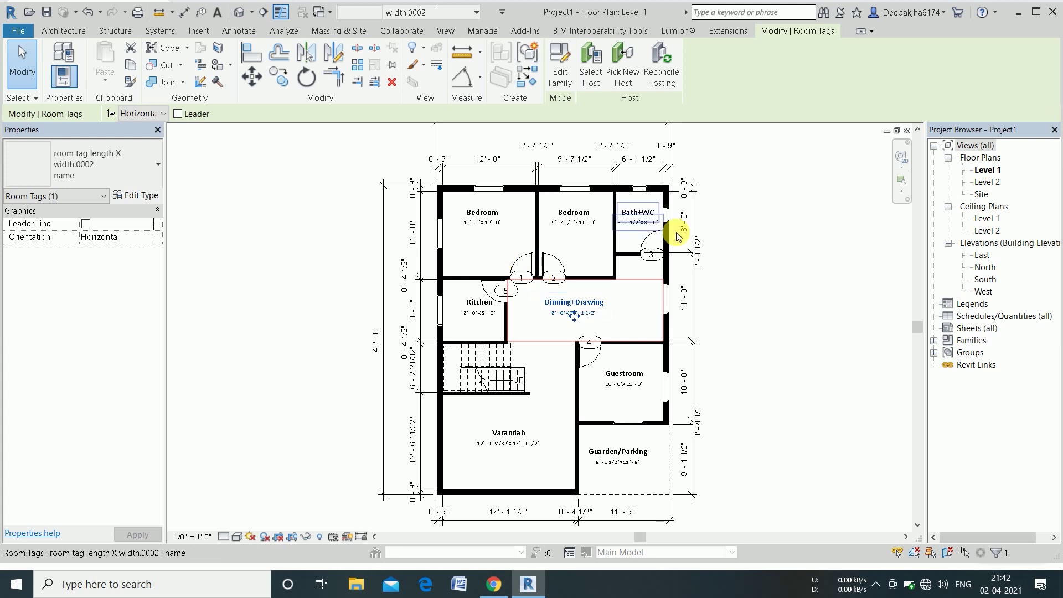
left_click(764, 227)
scroll(497, 162, "up", 4)
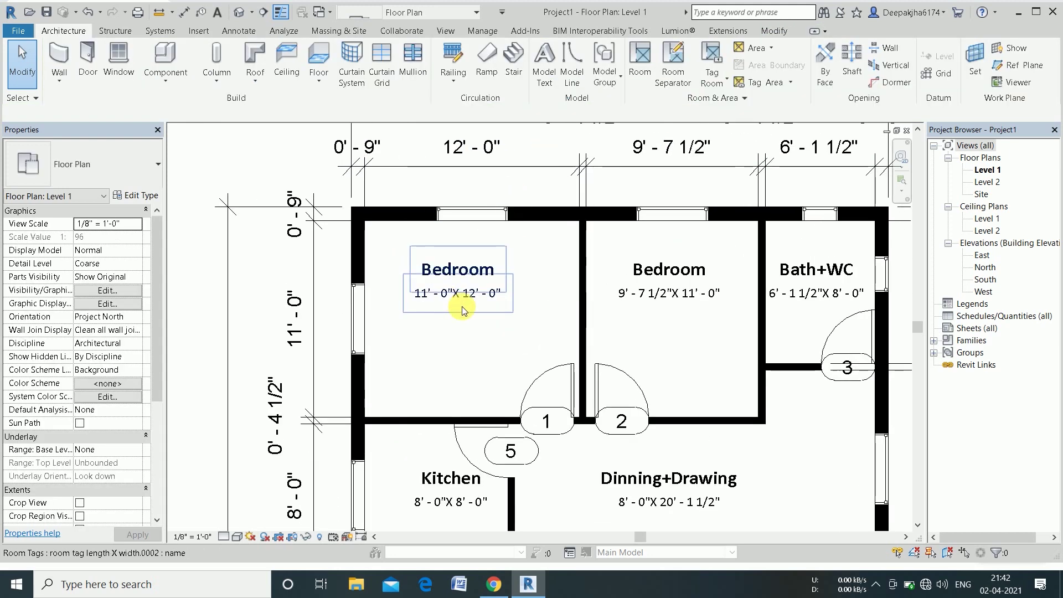
scroll(515, 225, "down", 3)
scroll(514, 220, "down", 1)
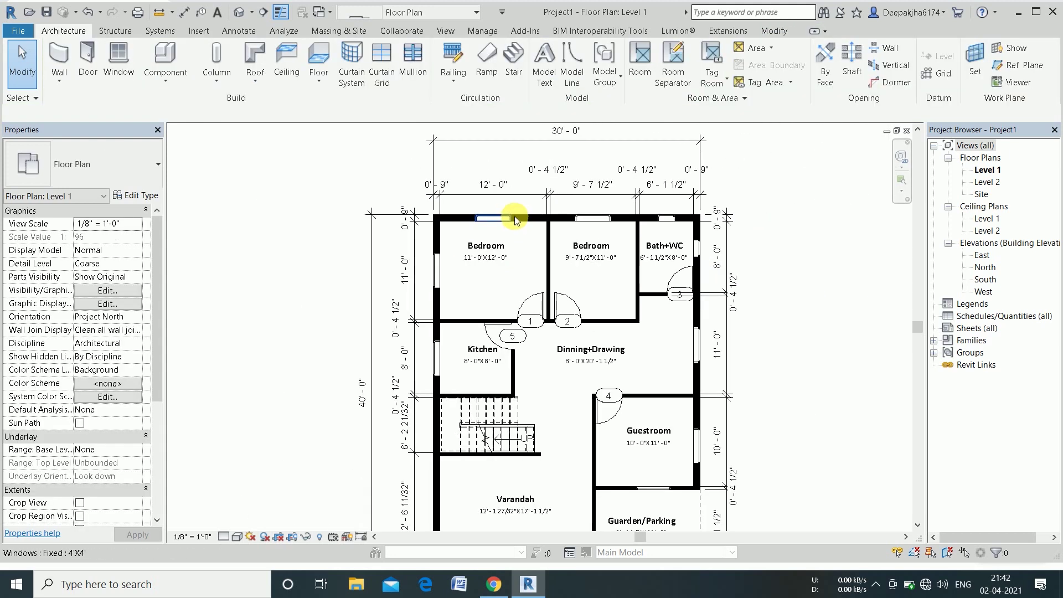
scroll(514, 216, "down", 1)
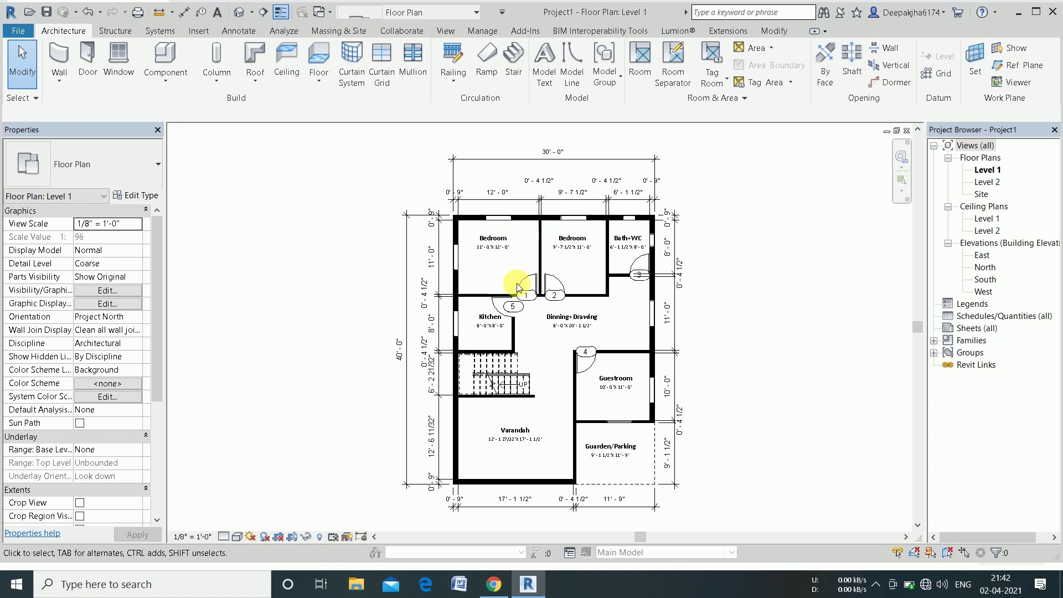
Retype the Dinning+Drawing room tag as 'room tag length X width' in Properties.
left_click(572, 324)
left_click(131, 197)
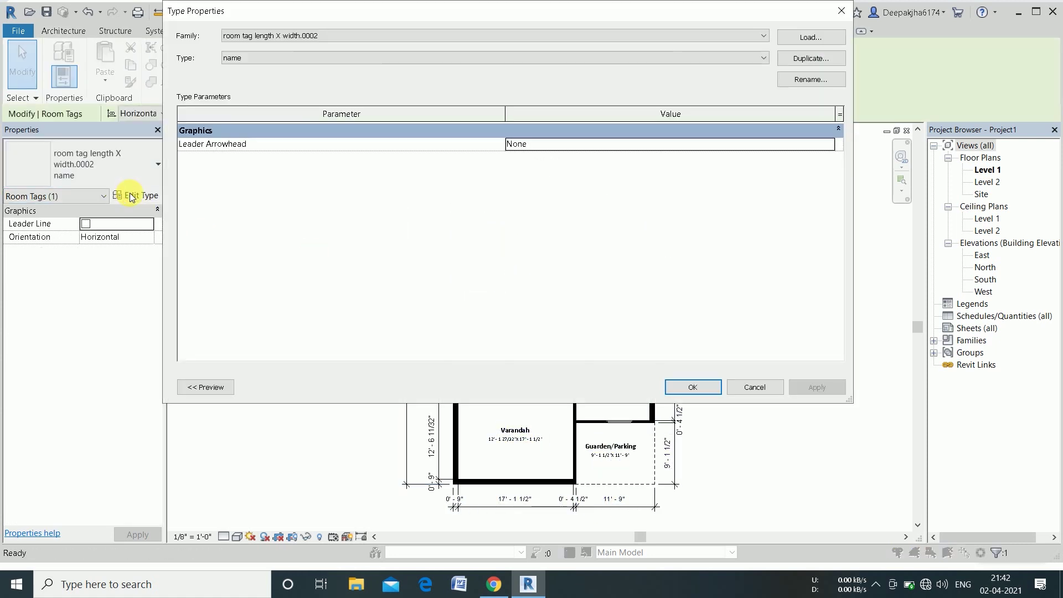
left_click(842, 11)
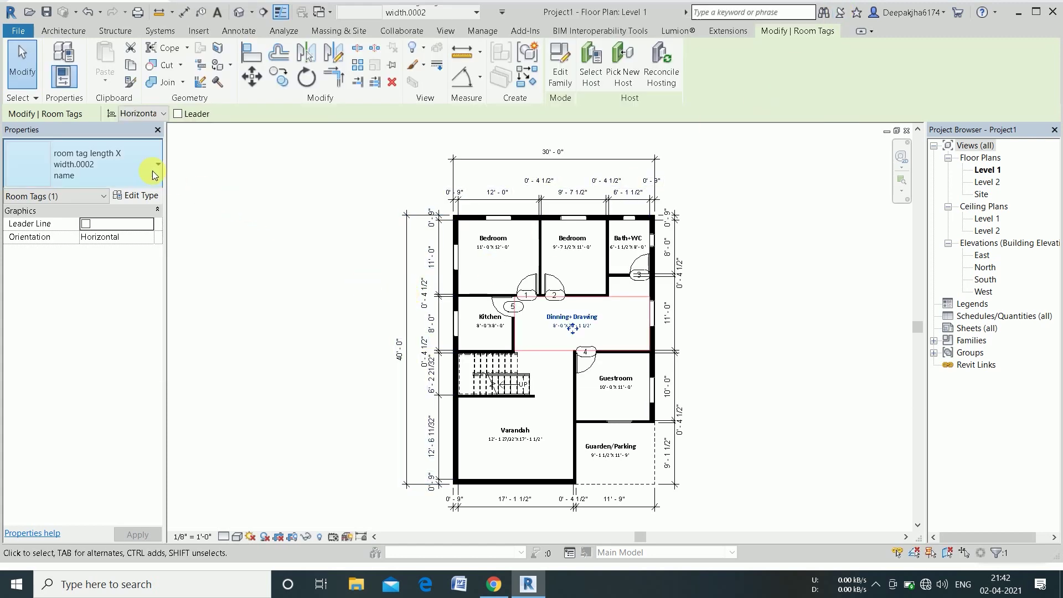
left_click(155, 175)
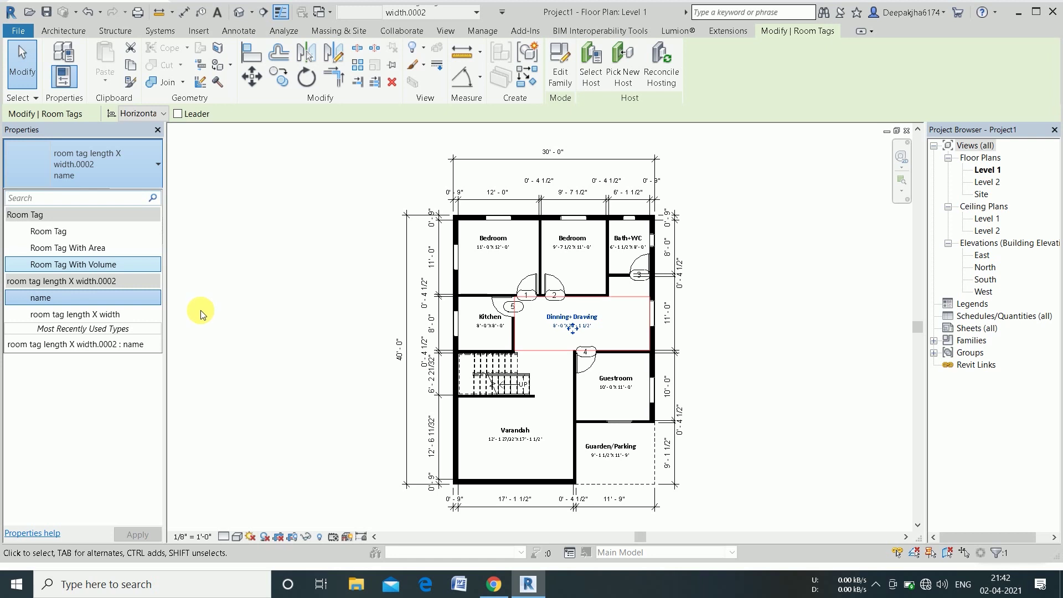
left_click(130, 313)
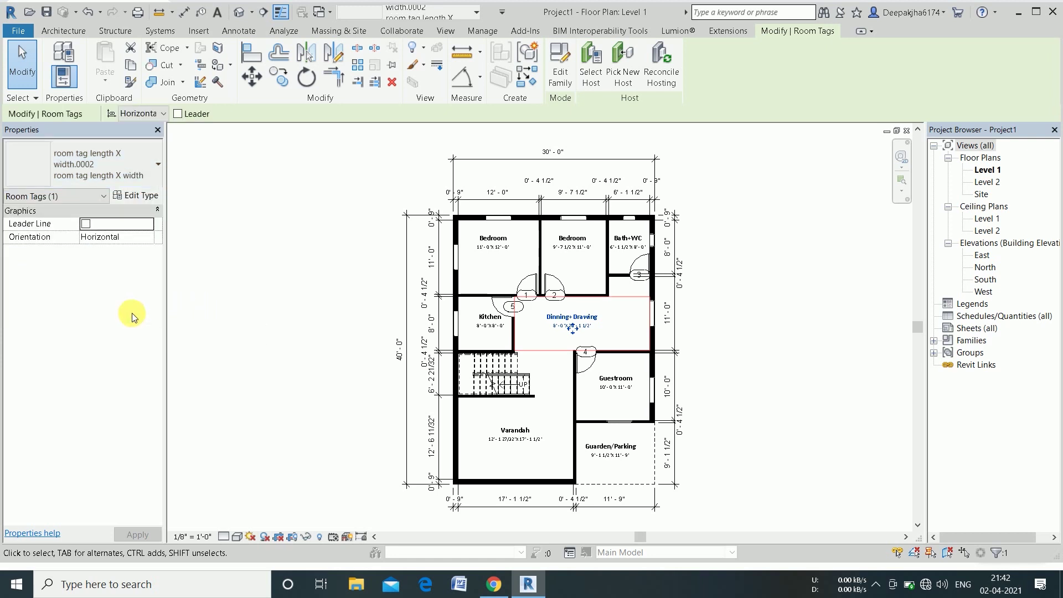
left_click(232, 278)
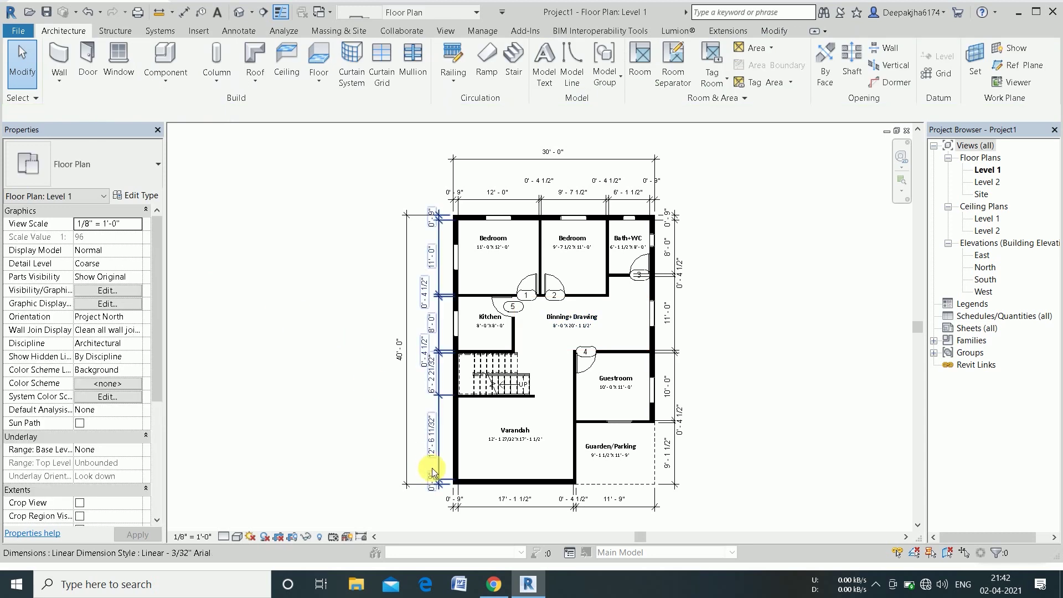
scroll(752, 443, "up", 1)
scroll(753, 441, "down", 1)
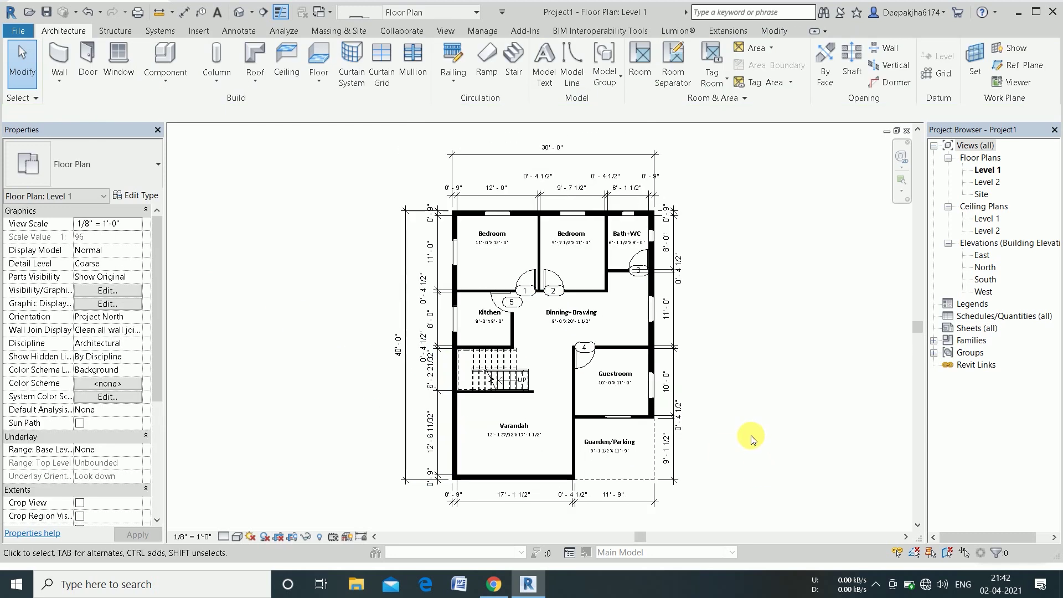